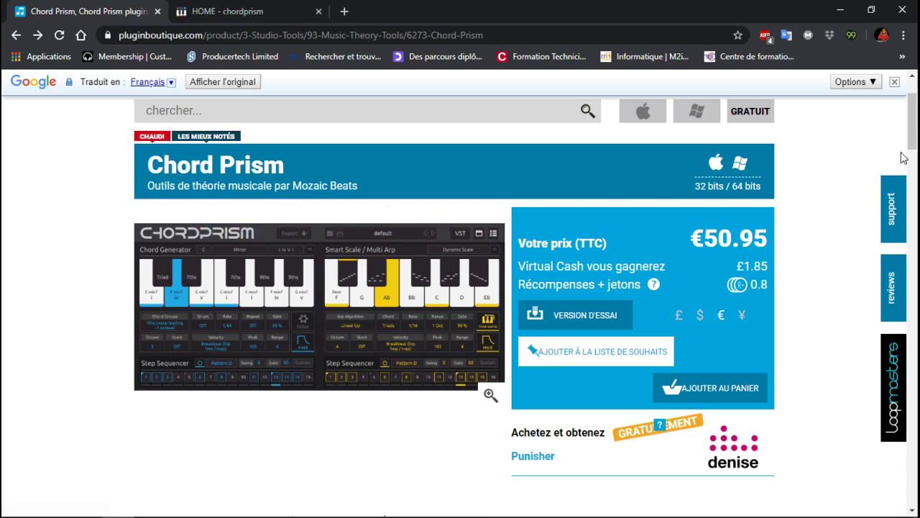
Look over the Chord Prism website's home page down to the Chord Generator section.
{"action": "left_click", "coordinate": [241, 14]}
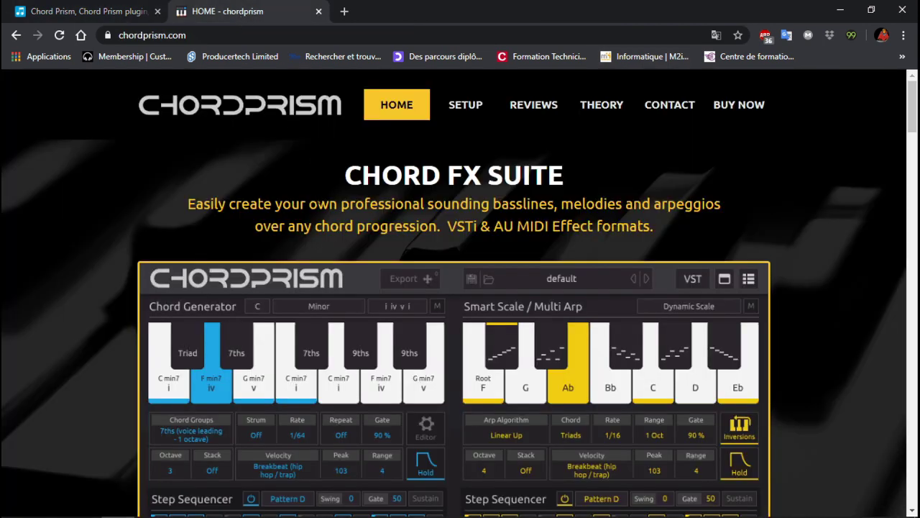
{"action": "left_click_drag", "start_coordinate": [915, 99], "coordinate": [916, 161]}
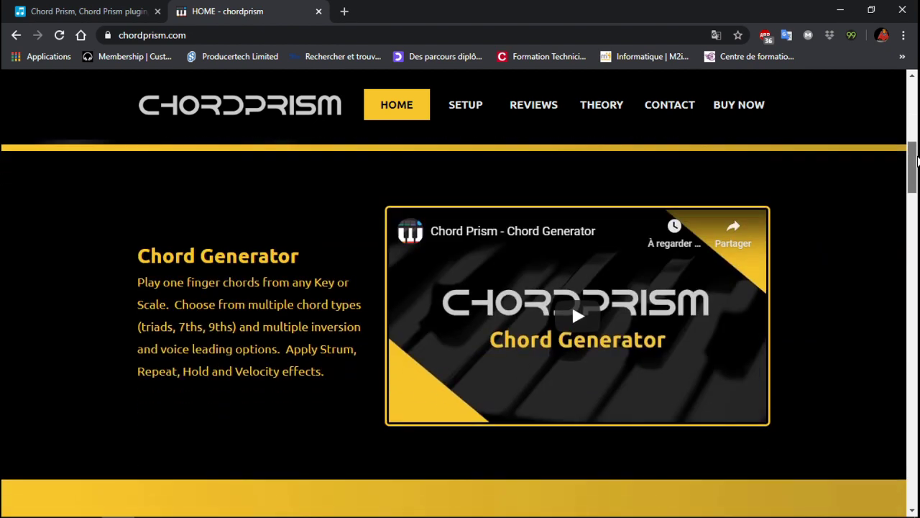
{"action": "left_click_drag", "start_coordinate": [916, 161], "coordinate": [913, 98]}
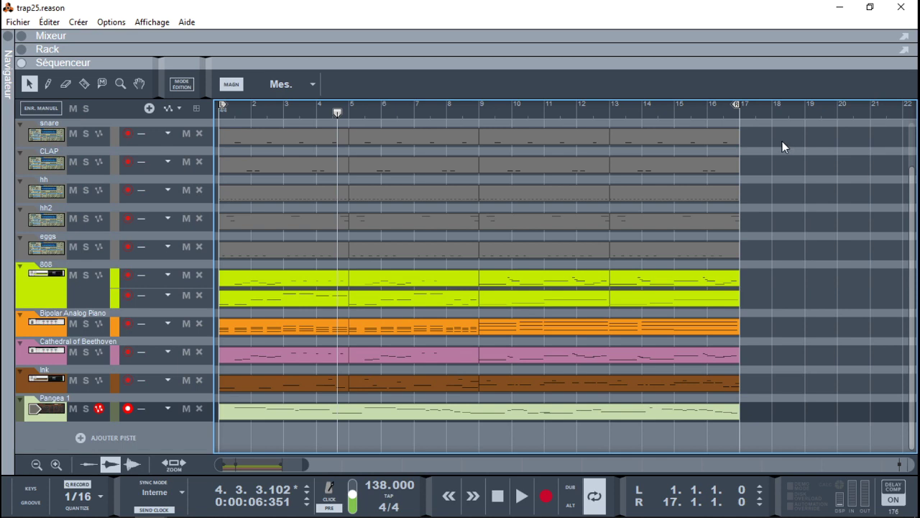
Switch to Reason, play the song from the start, and show the full-height rack at the CHORD PRISM channel, stopping playback there.
{"action": "key", "text": "KP_0"}
{"action": "key", "text": "space"}
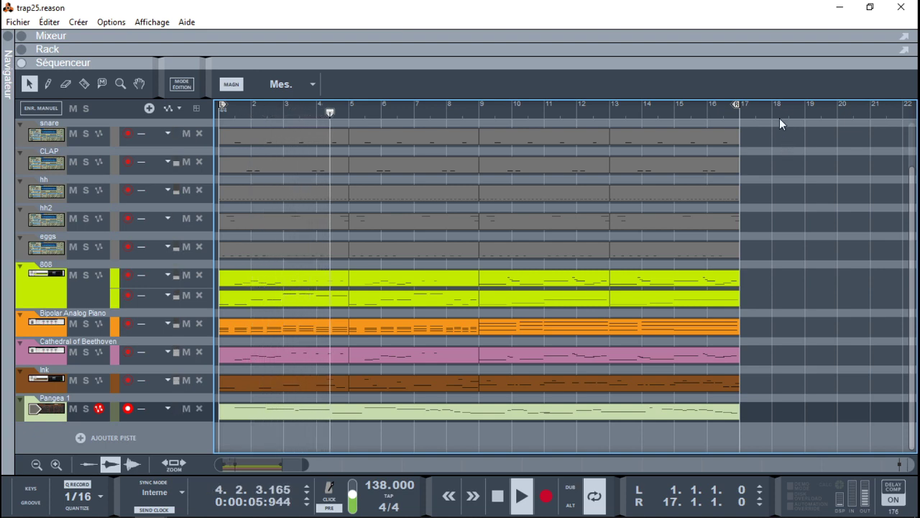
{"action": "left_click", "coordinate": [23, 49]}
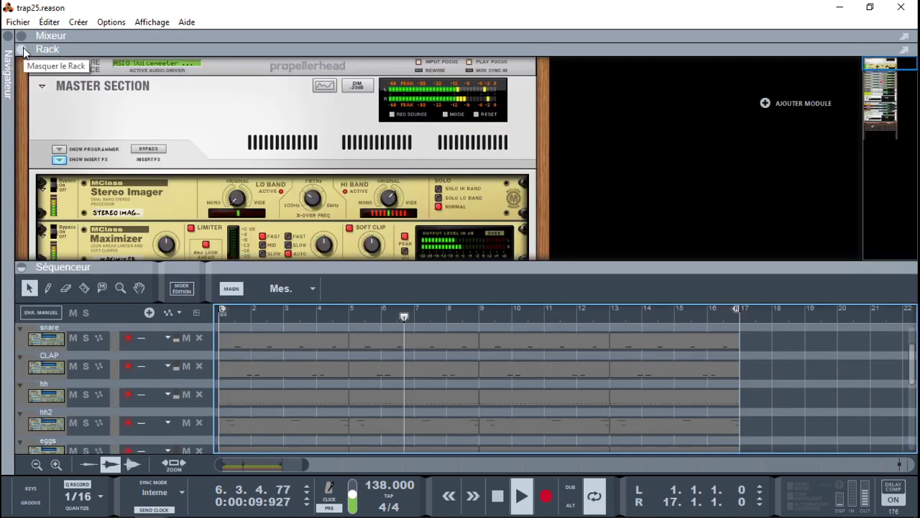
{"action": "left_click", "coordinate": [20, 266]}
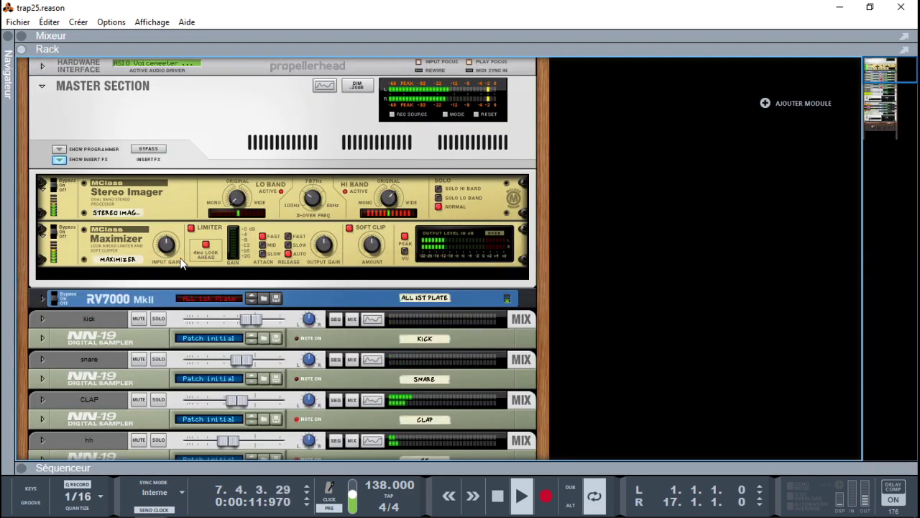
{"action": "left_click_drag", "start_coordinate": [893, 78], "coordinate": [898, 107]}
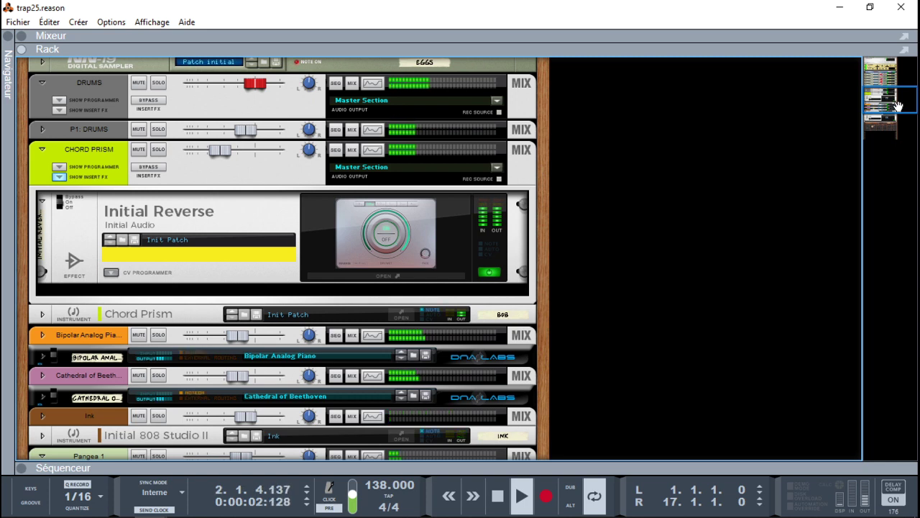
{"action": "key", "text": "space"}
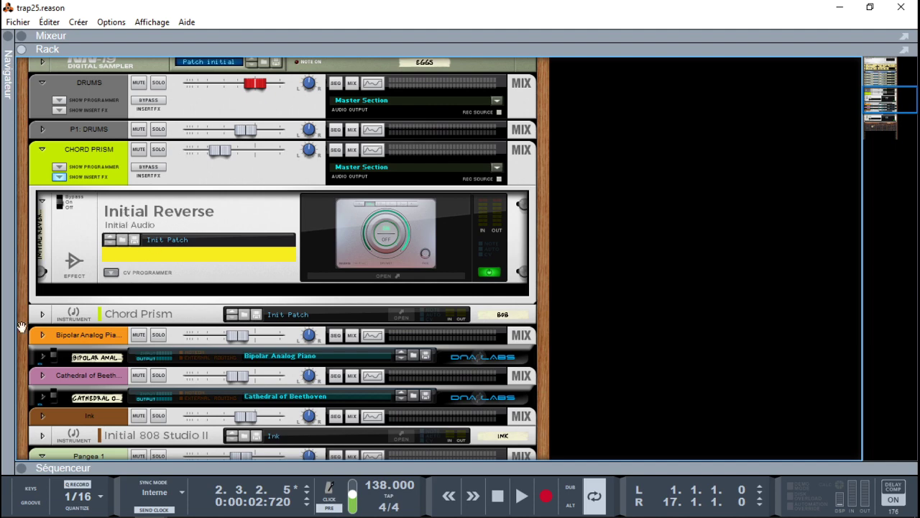
View the Chord Prism instrument's plugin window, close it, and display the sequencer below the rack.
{"action": "left_click", "coordinate": [406, 314]}
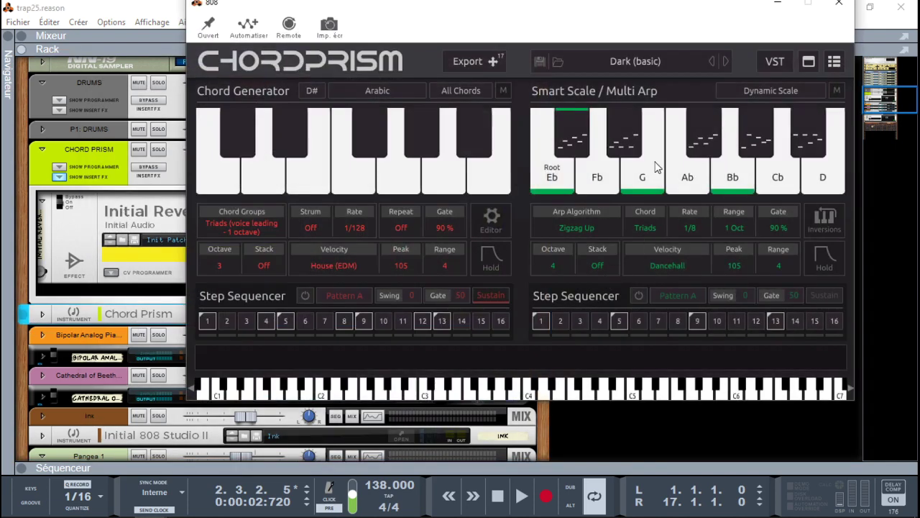
{"action": "left_click", "coordinate": [775, 62]}
{"action": "left_click", "coordinate": [767, 46]}
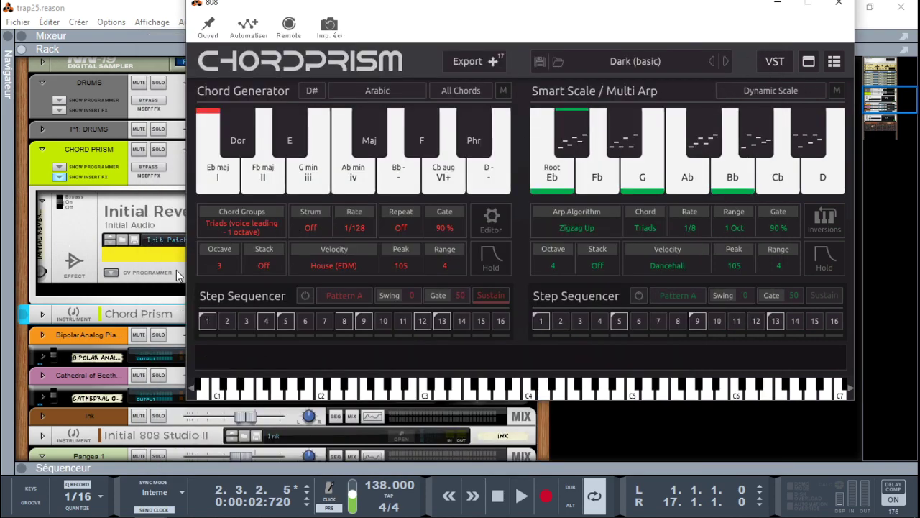
{"action": "left_click", "coordinate": [23, 471]}
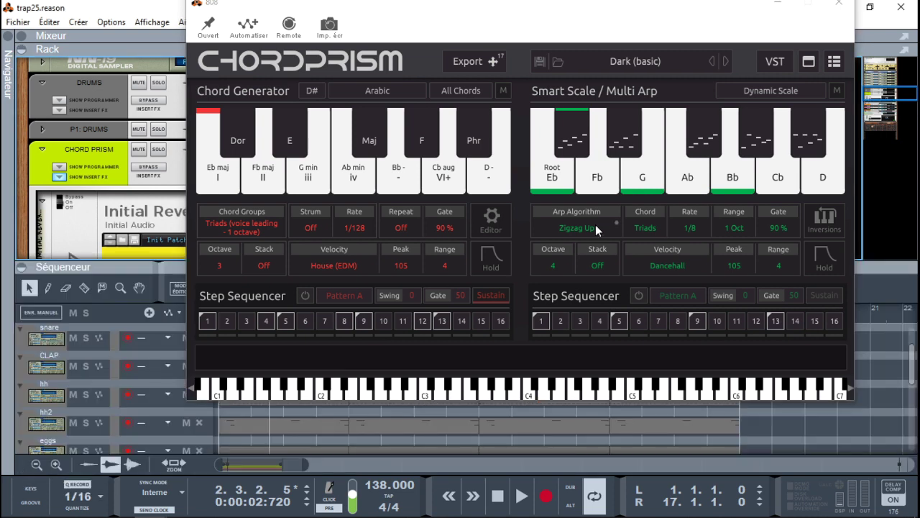
{"action": "left_click", "coordinate": [848, 13]}
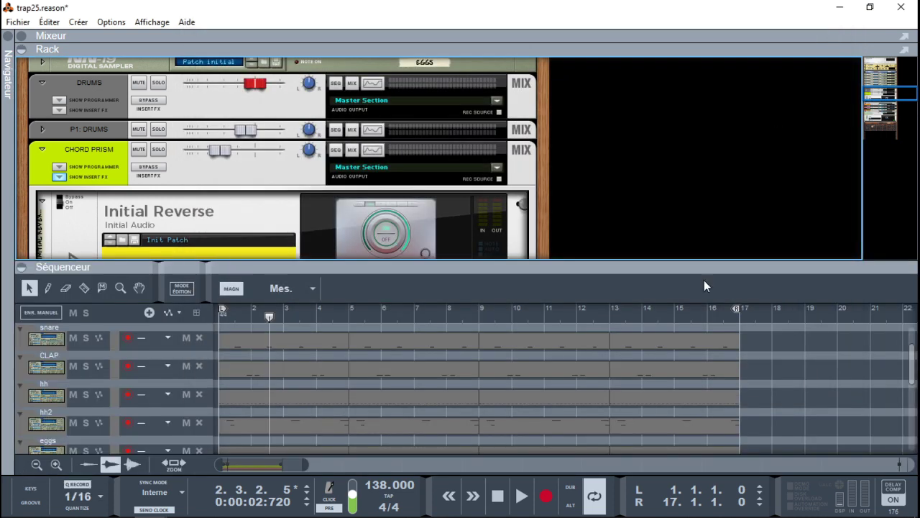
Play the 808 track soloed and bypass the insert effects on the CHORD PRISM mix channel.
{"action": "left_click_drag", "start_coordinate": [911, 363], "coordinate": [911, 399]}
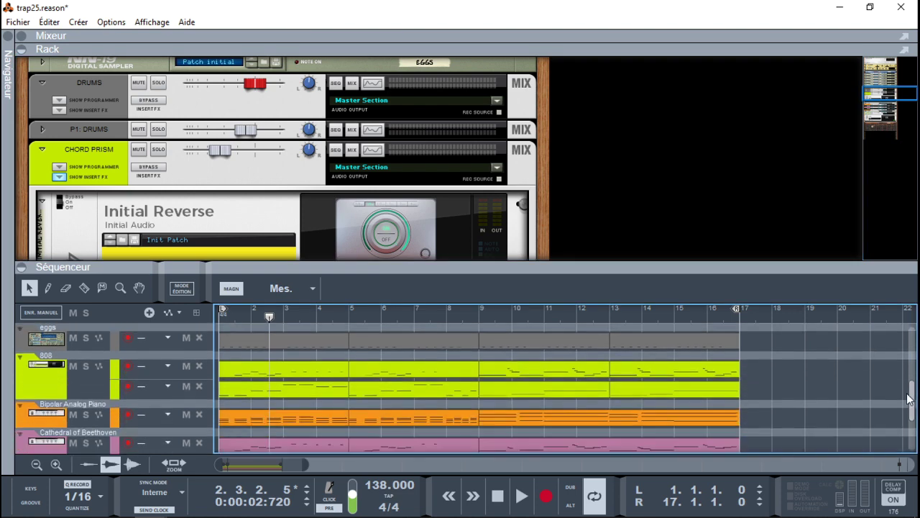
{"action": "left_click", "coordinate": [85, 366]}
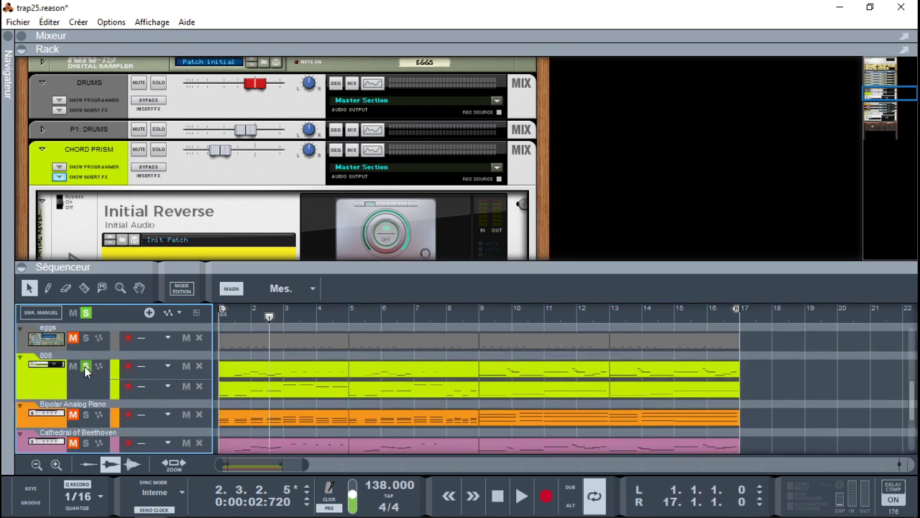
{"action": "key", "text": "space"}
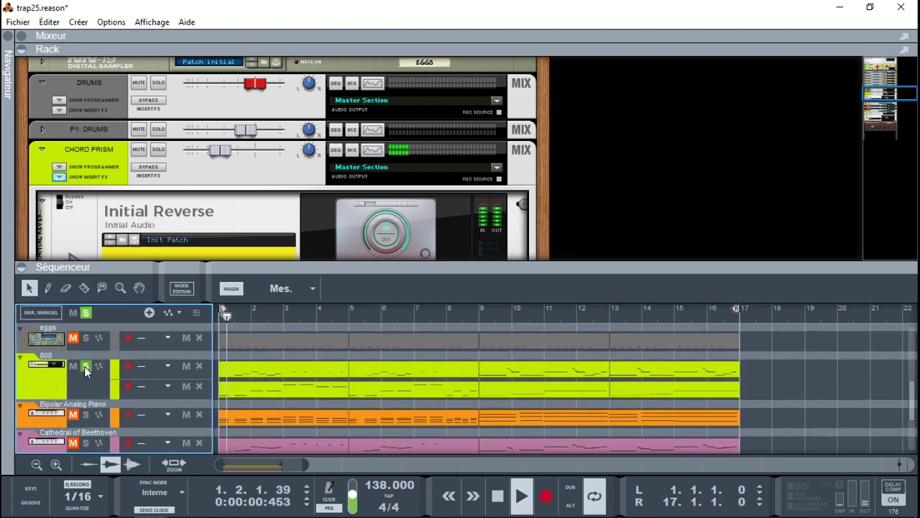
{"action": "left_click", "coordinate": [160, 170]}
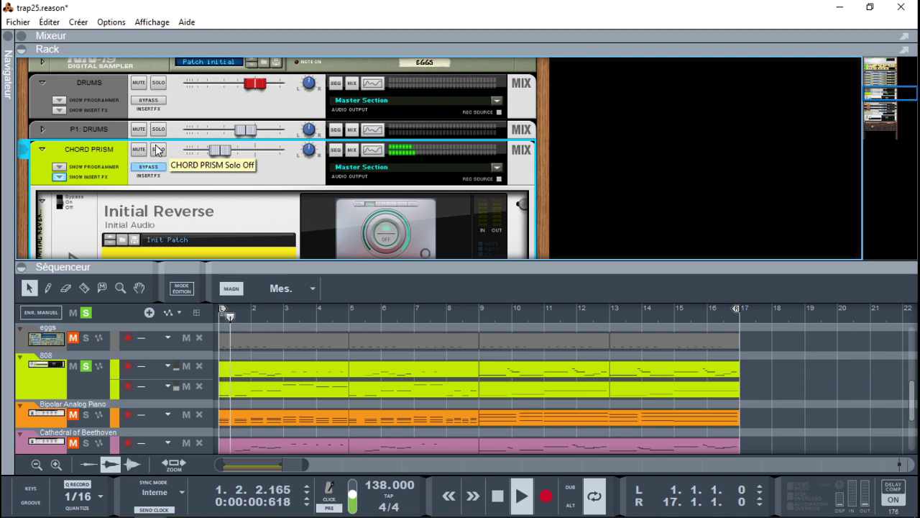
{"action": "key", "text": "space"}
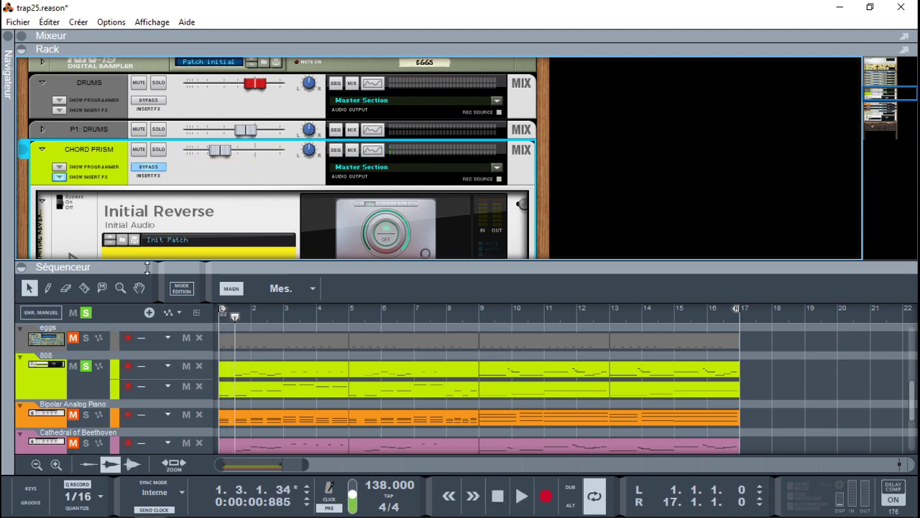
Switch the solo from the 808 track to Bipolar Analog Piano and play it.
{"action": "left_click", "coordinate": [86, 415]}
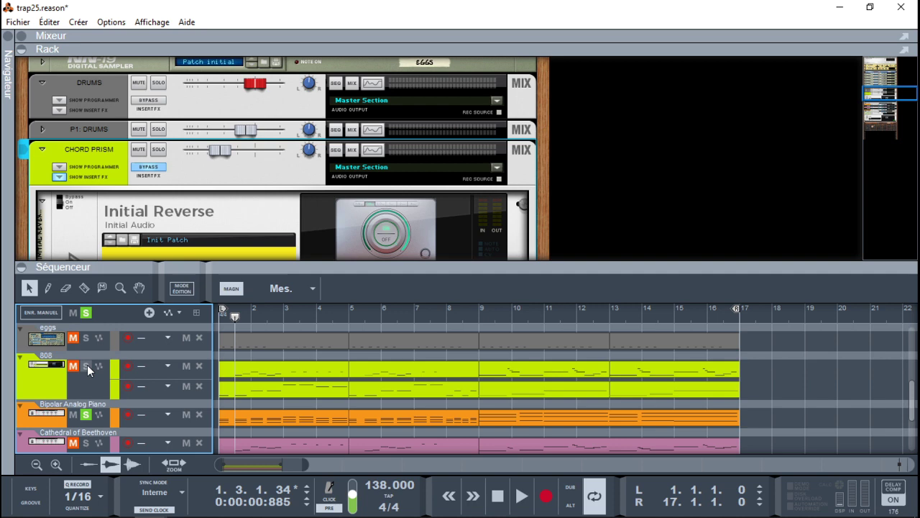
{"action": "key", "text": "space"}
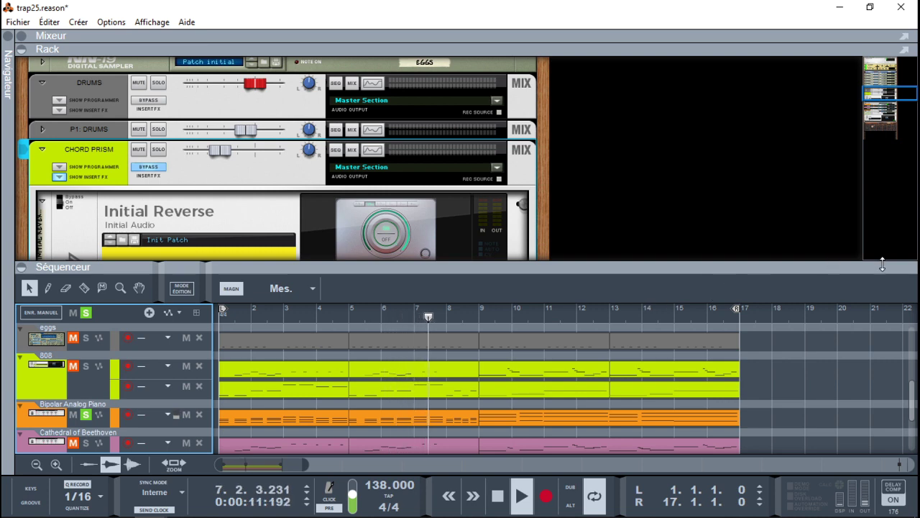
{"action": "left_click_drag", "start_coordinate": [913, 389], "coordinate": [913, 415]}
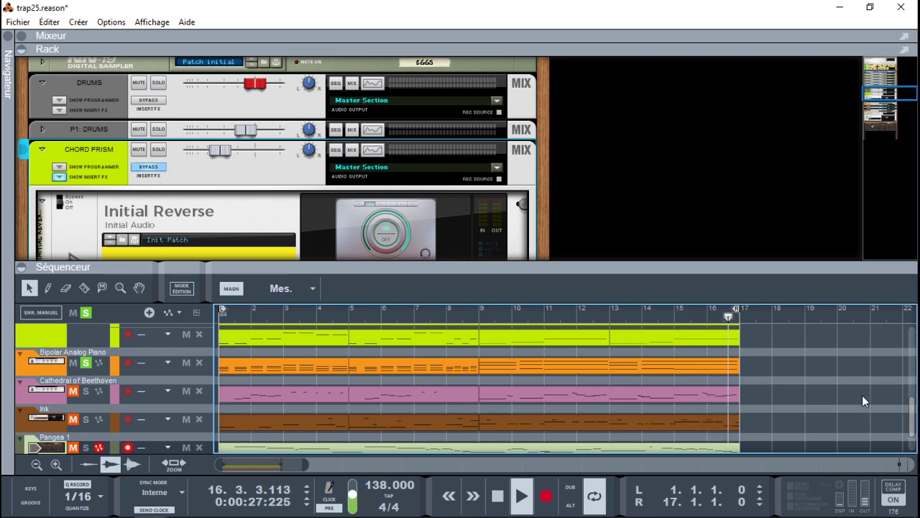
{"action": "key", "text": "space"}
Add the Cathedral of Beethoven track to the solo and unfold the Bipolar Analog Piano device in the rack.
{"action": "left_click", "coordinate": [86, 390]}
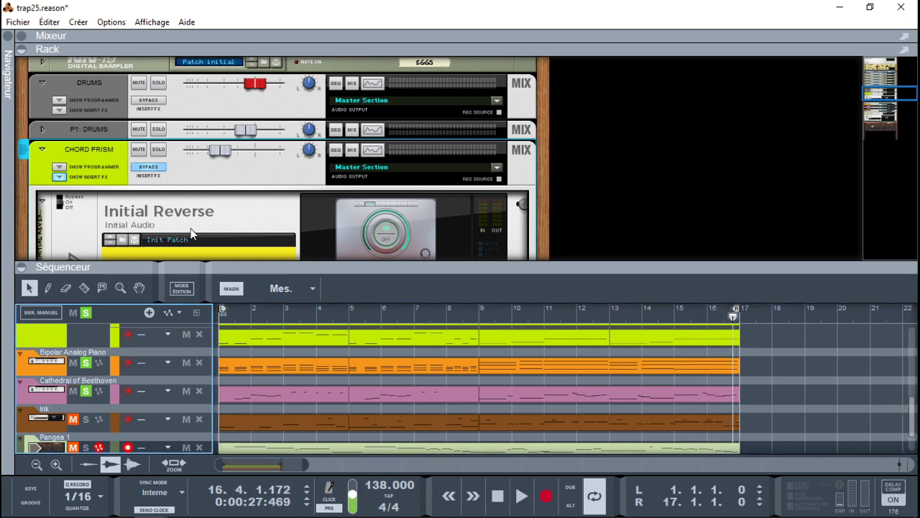
{"action": "left_click_drag", "start_coordinate": [889, 90], "coordinate": [890, 106]}
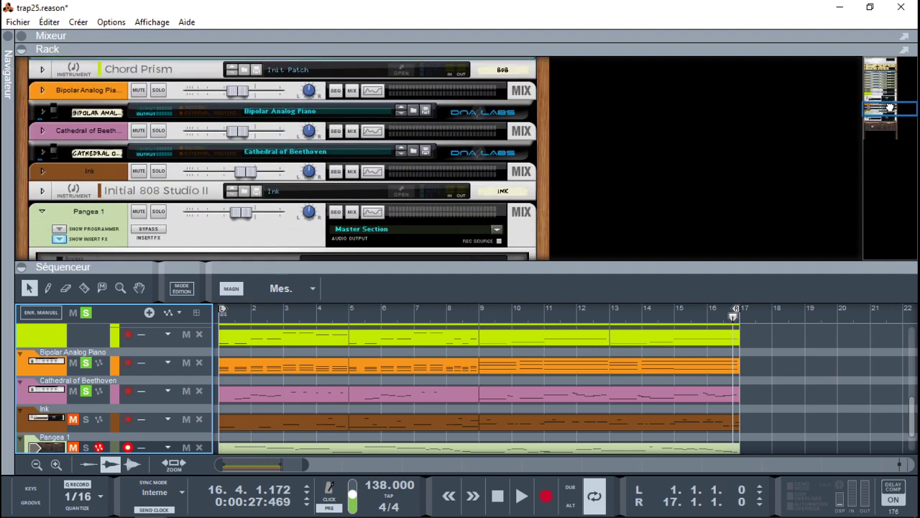
{"action": "left_click", "coordinate": [43, 112]}
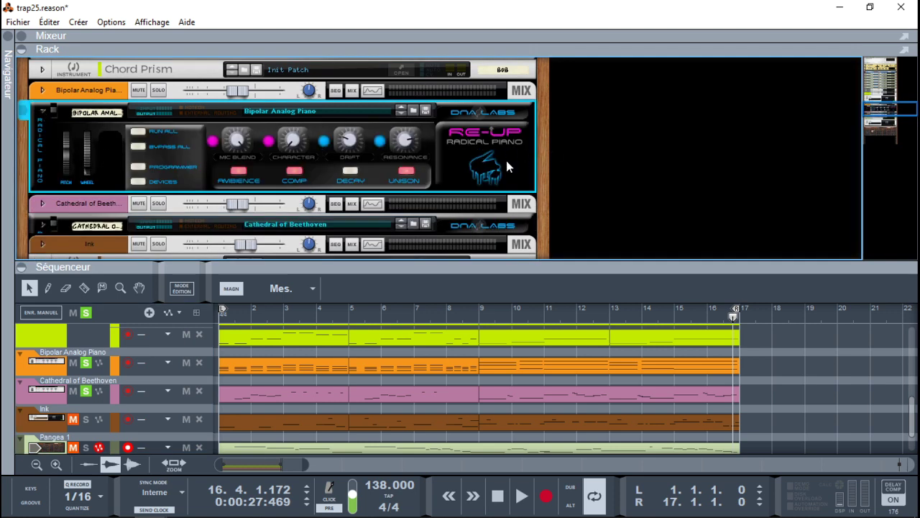
Remove Bipolar Analog Piano from the solo and play Cathedral of Beethoven alone from the start.
{"action": "scroll", "coordinate": [738, 153], "scroll_direction": "down", "scroll_amount": 3}
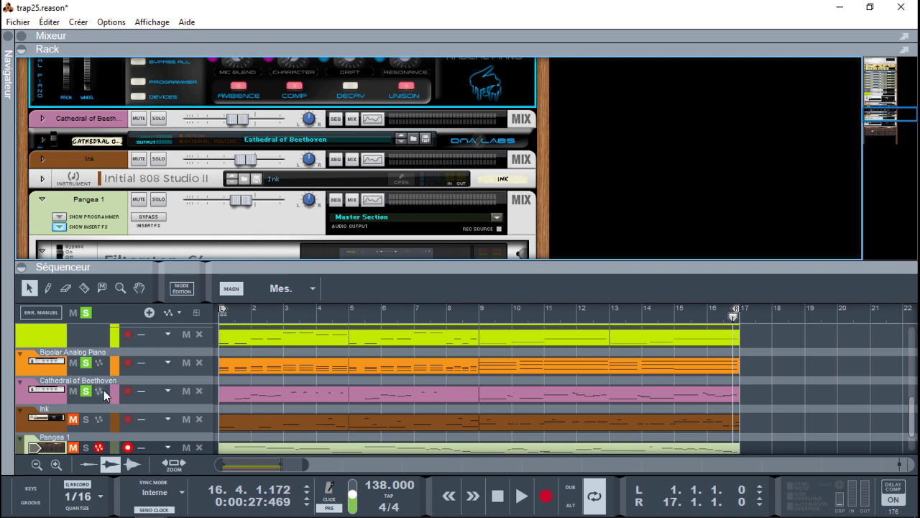
{"action": "left_click", "coordinate": [86, 363]}
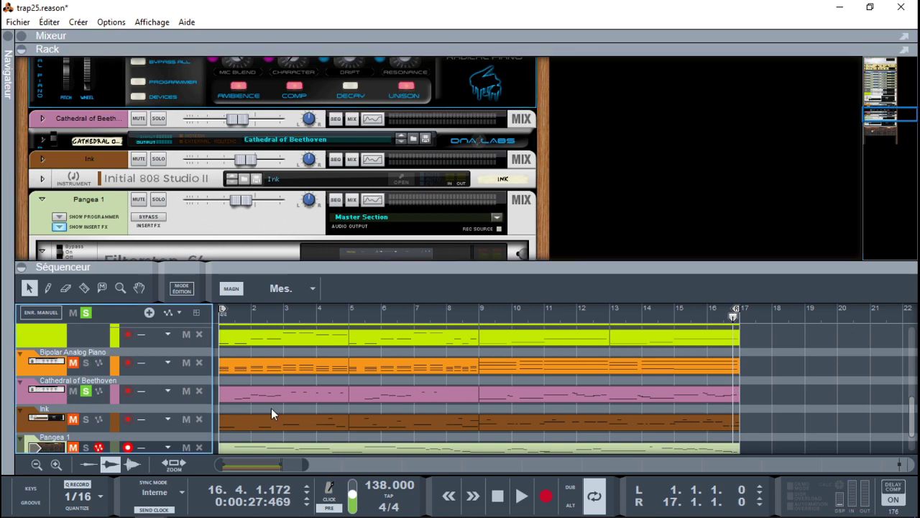
{"action": "key", "text": "Home"}
{"action": "key", "text": "space"}
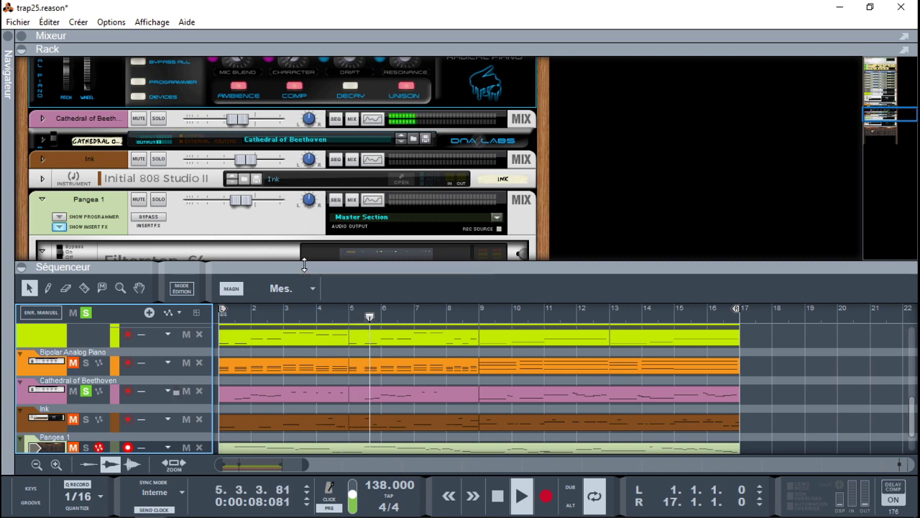
Add the Bipolar Analog Piano and 808 tracks to the solo during playback.
{"action": "left_click", "coordinate": [85, 363]}
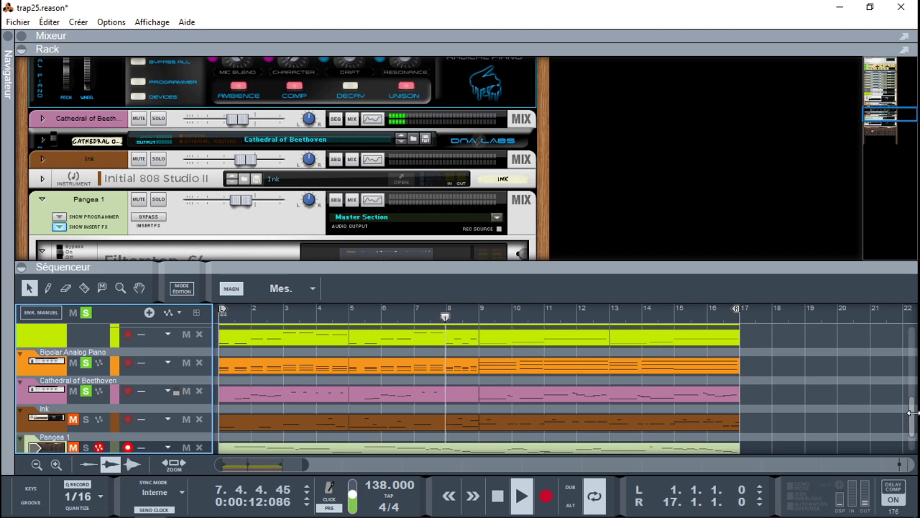
{"action": "scroll", "coordinate": [904, 401], "scroll_direction": "up", "scroll_amount": 3}
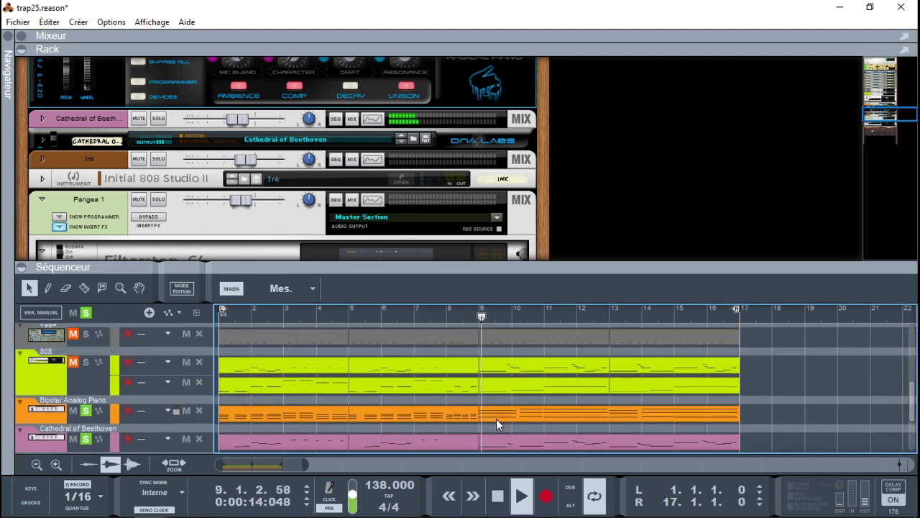
{"action": "left_click", "coordinate": [87, 363]}
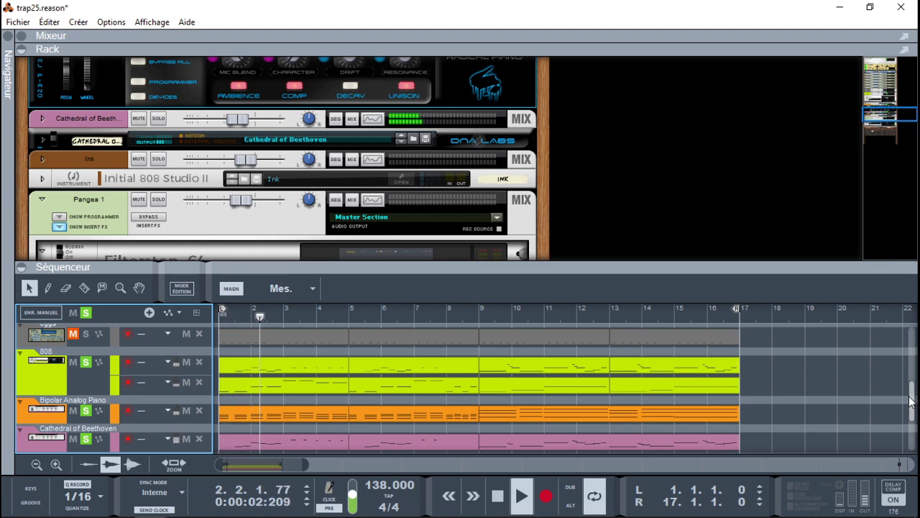
Add the Pangea 1 track to the solo, show its rack device, and play the soloed tracks from the start.
{"action": "left_click_drag", "start_coordinate": [911, 401], "coordinate": [915, 425]}
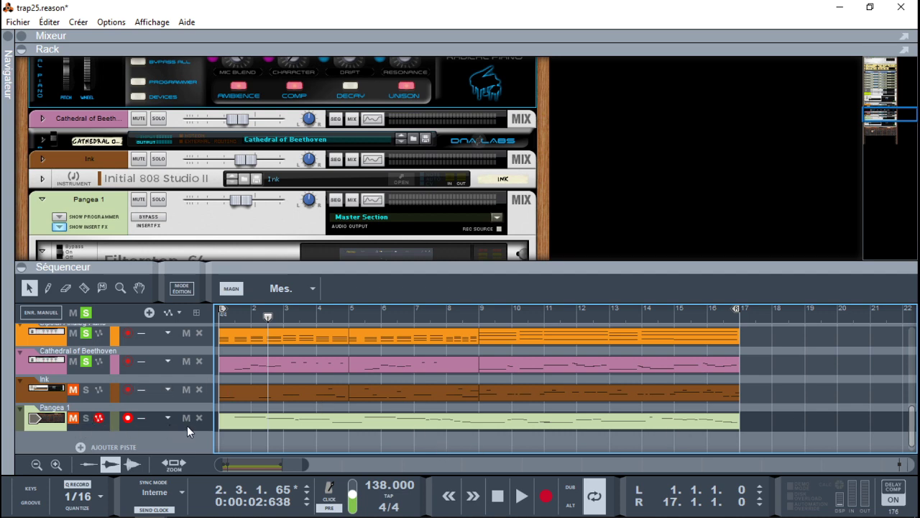
{"action": "left_click", "coordinate": [85, 421]}
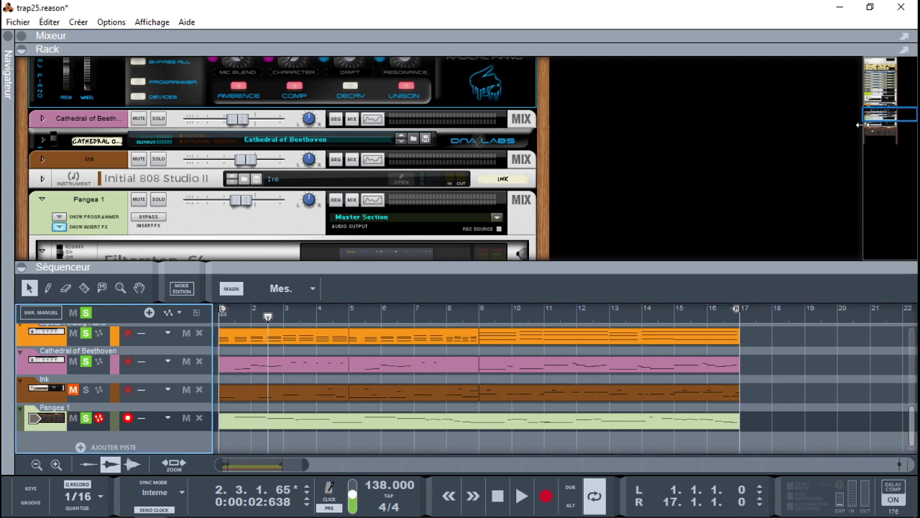
{"action": "left_click_drag", "start_coordinate": [893, 115], "coordinate": [891, 130]}
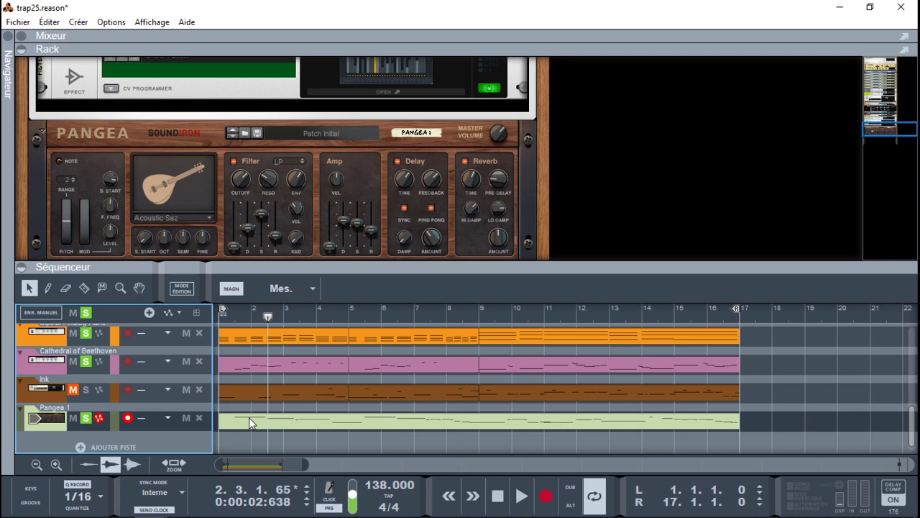
{"action": "key", "text": "Home"}
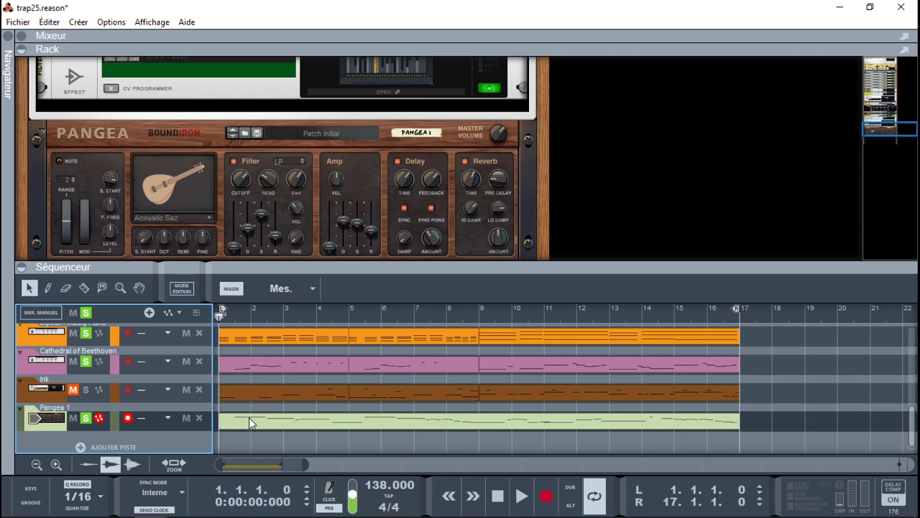
{"action": "key", "text": "space"}
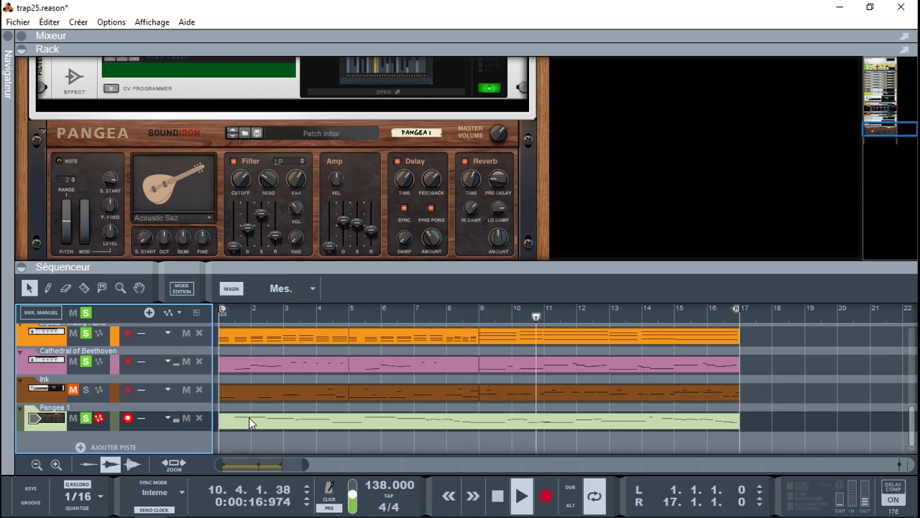
{"action": "key", "text": "space"}
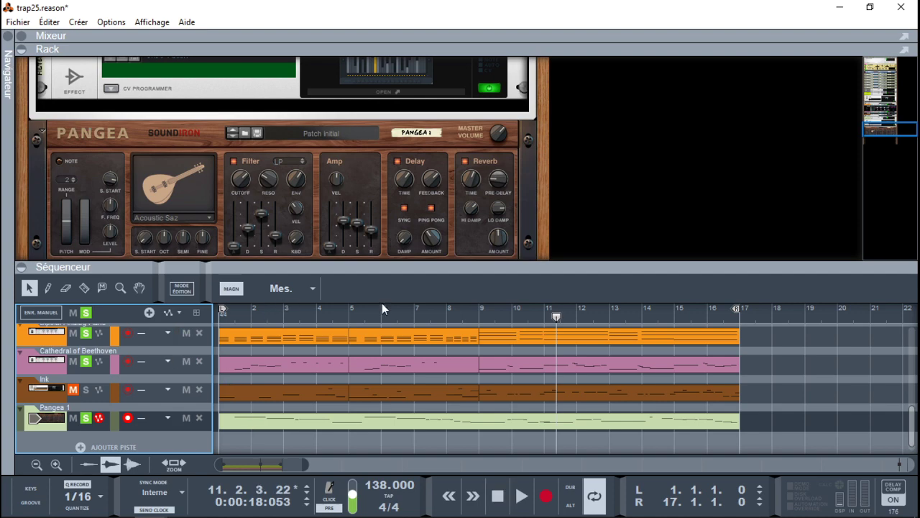
View the Filterstep_64 effect on the Pangea 1 channel in its own window, then close it.
{"action": "left_click_drag", "start_coordinate": [883, 130], "coordinate": [883, 124]}
{"action": "left_click", "coordinate": [401, 125]}
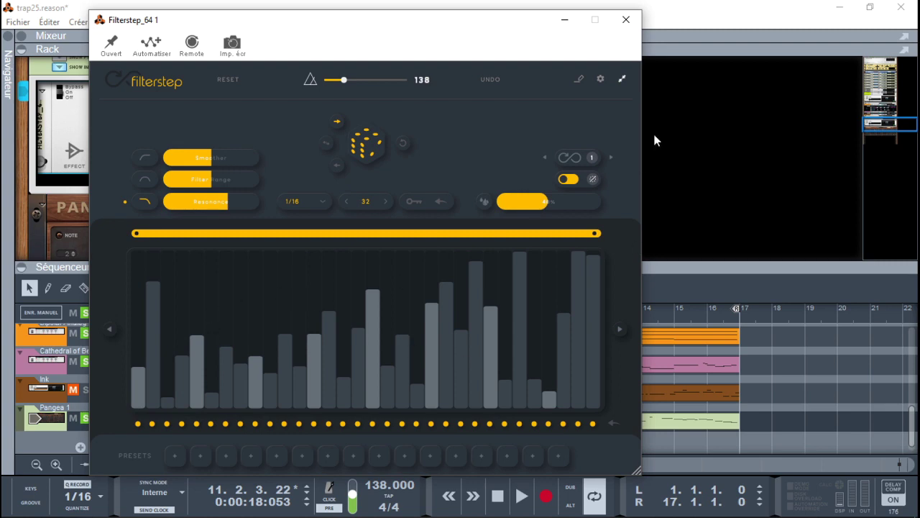
{"action": "left_click", "coordinate": [626, 20]}
Take the Chord Prism channel's insert effects out of bypass and play the soloed tracks from the start with Initial Reverse active.
{"action": "left_click_drag", "start_coordinate": [880, 129], "coordinate": [872, 108]}
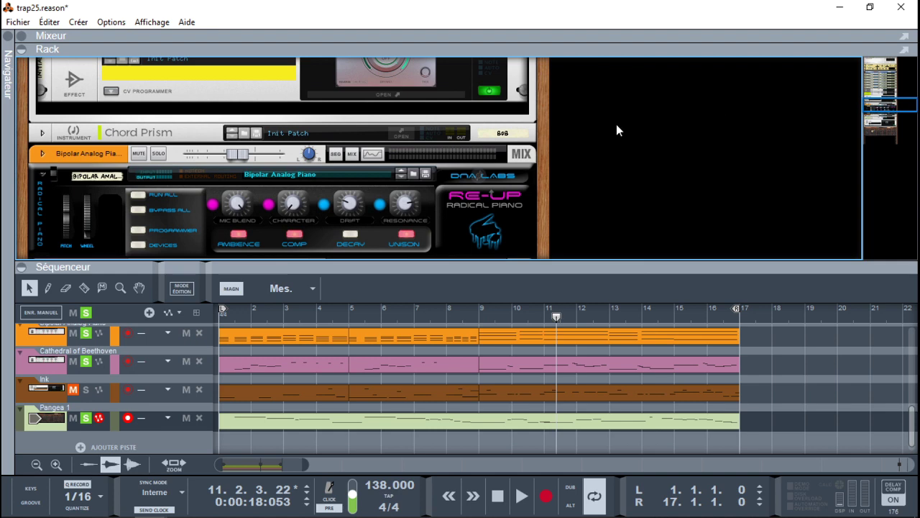
{"action": "left_click_drag", "start_coordinate": [872, 105], "coordinate": [869, 97]}
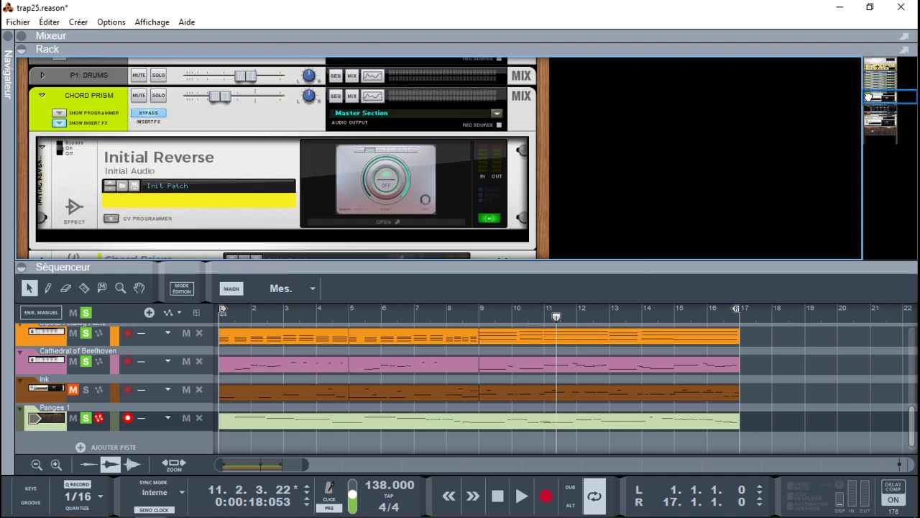
{"action": "left_click", "coordinate": [154, 118]}
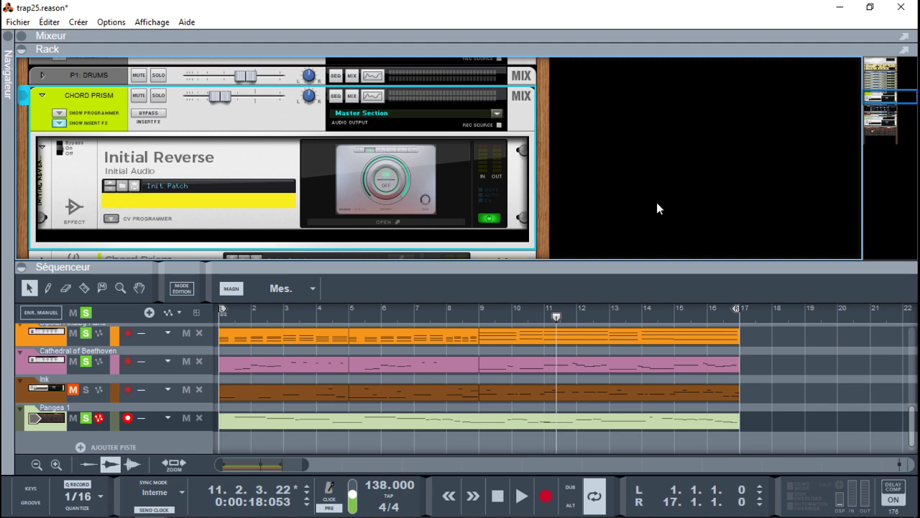
{"action": "key", "text": "Home"}
{"action": "key", "text": "space"}
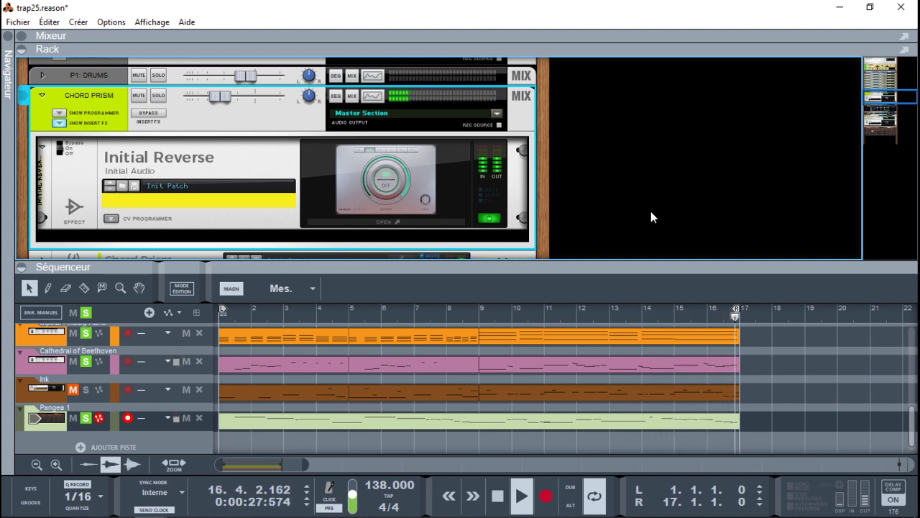
{"action": "key", "text": "space"}
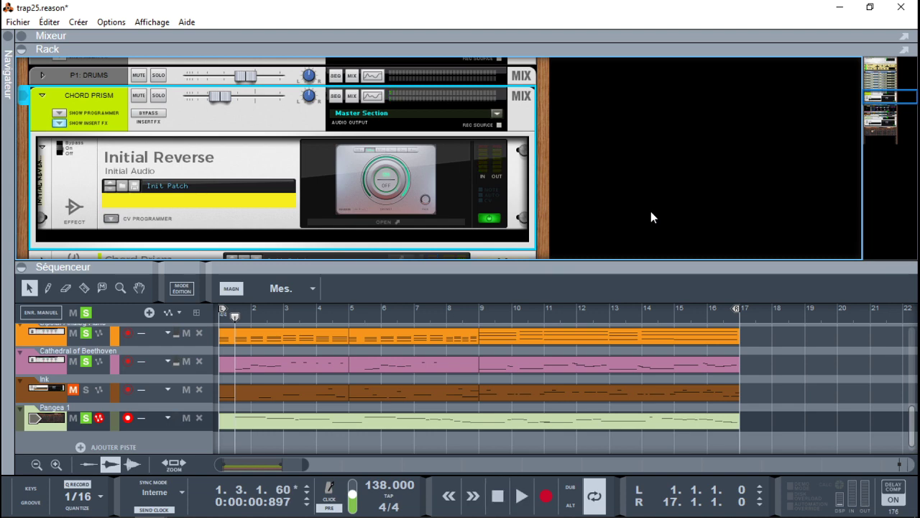
Add the Ink track to the solo, view its Initial 808 Studio II settings, and play the soloed tracks briefly.
{"action": "left_click", "coordinate": [84, 389]}
{"action": "left_click_drag", "start_coordinate": [898, 99], "coordinate": [898, 134]}
{"action": "scroll", "coordinate": [479, 179], "scroll_direction": "up", "scroll_amount": 5}
{"action": "left_click", "coordinate": [399, 179]}
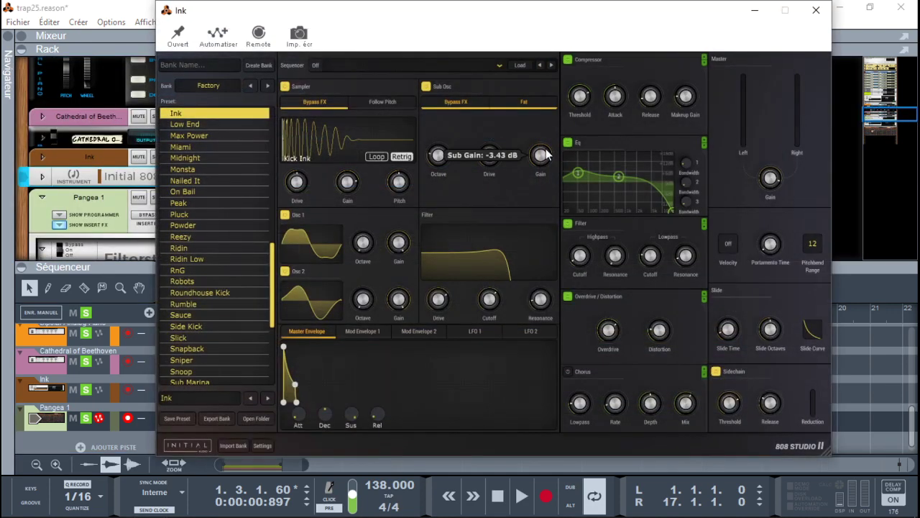
{"action": "left_click", "coordinate": [817, 11]}
{"action": "key", "text": "space"}
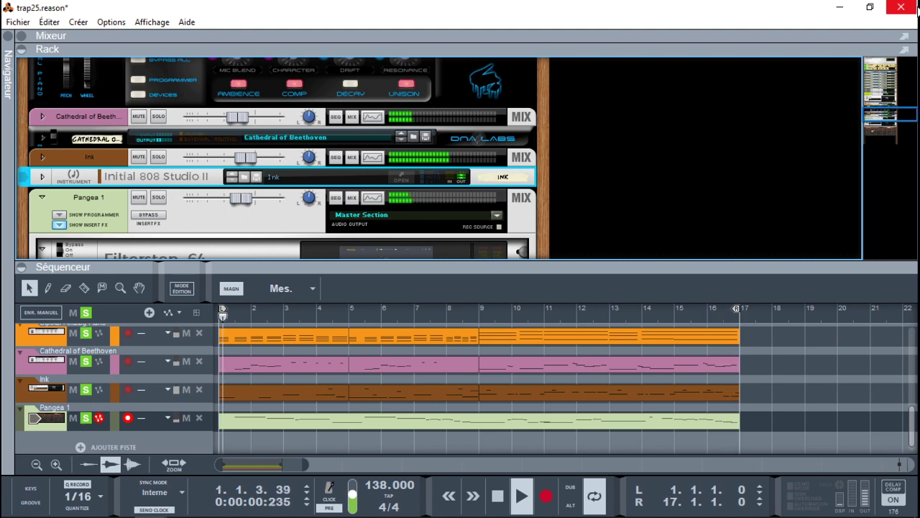
{"action": "key", "text": "space"}
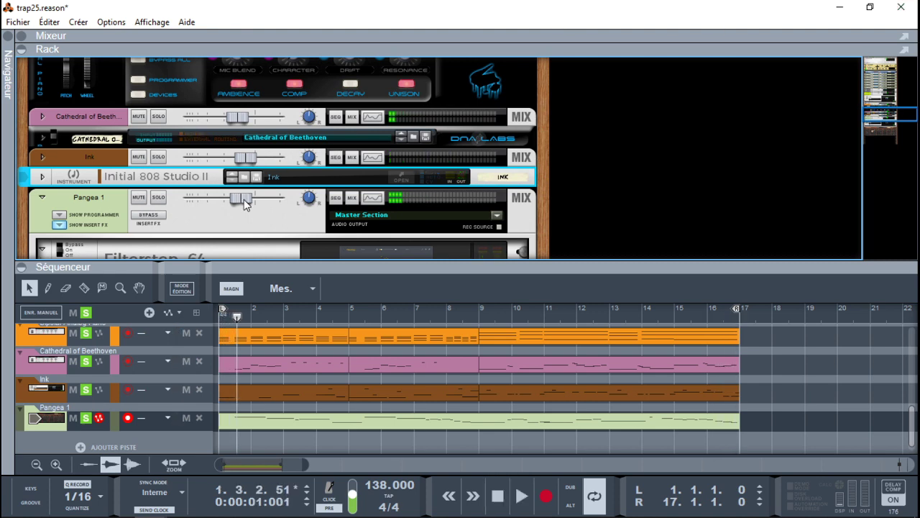
Clear the solo on all tracks and play the full arrangement from the start.
{"action": "left_click", "coordinate": [87, 315]}
{"action": "key", "text": "Home"}
{"action": "key", "text": "space"}
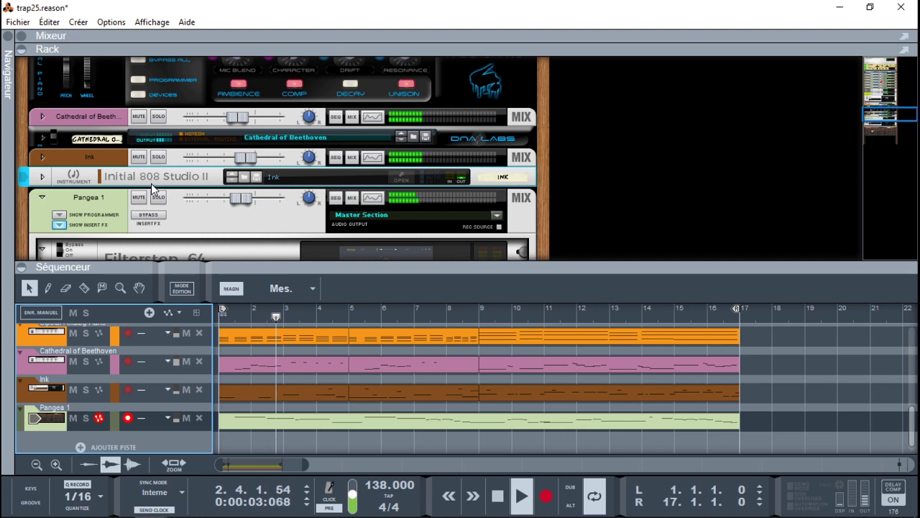
{"action": "key", "text": "space"}
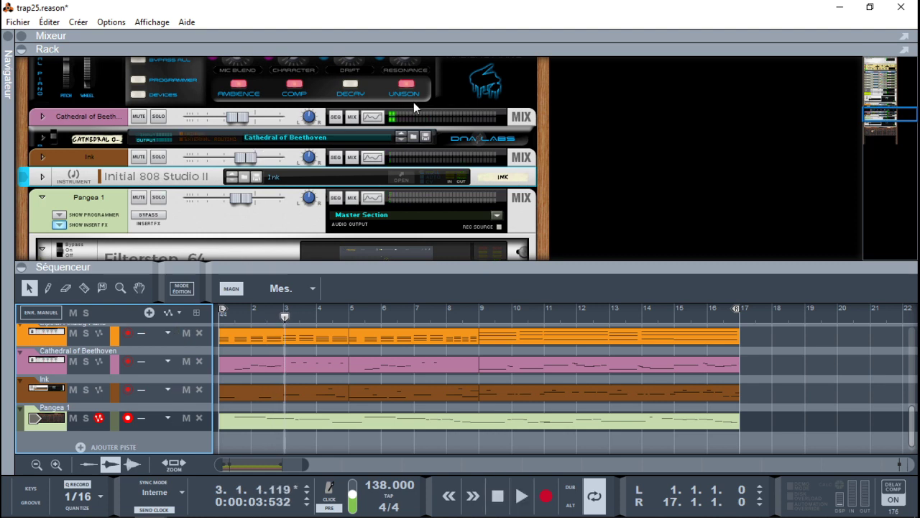
{"action": "left_click_drag", "start_coordinate": [890, 115], "coordinate": [880, 101]}
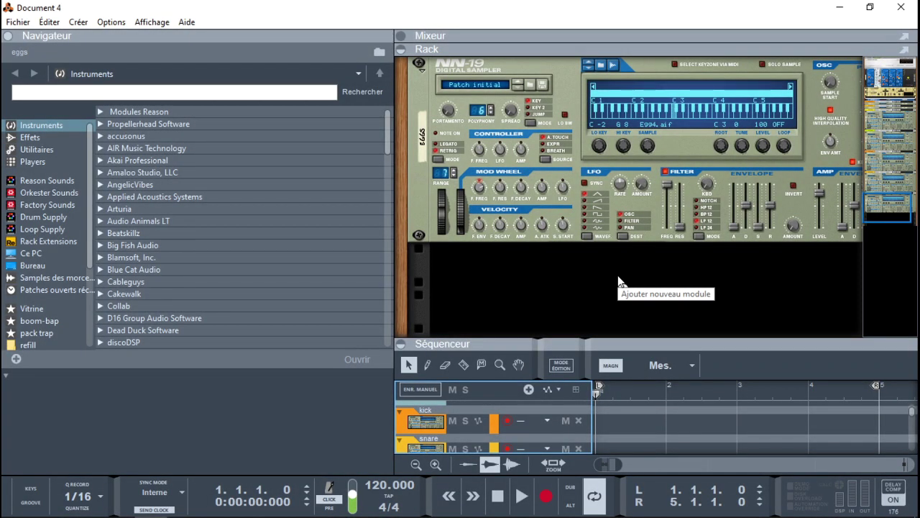
In Document 4, add the MozaicBeats Chord Prism instrument to the rack below the eggs NN-19 sampler and hide the browser.
{"action": "left_click_drag", "start_coordinate": [388, 131], "coordinate": [391, 239]}
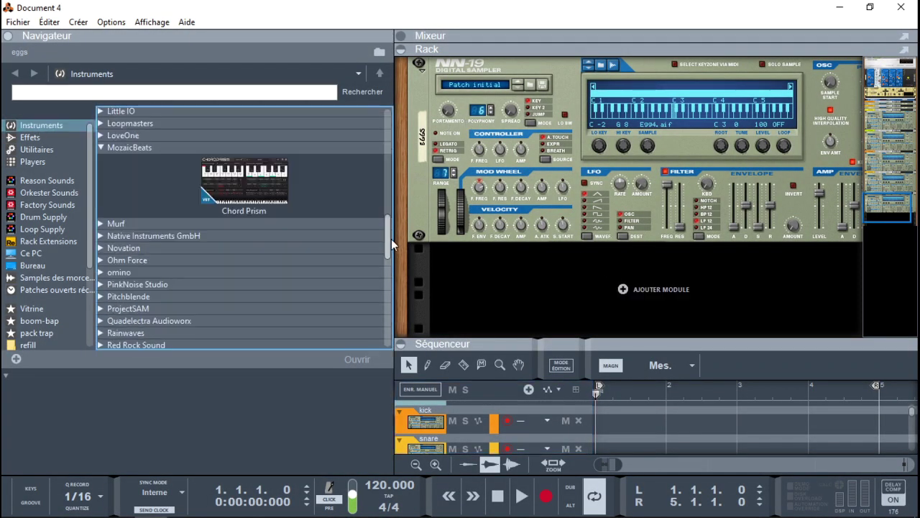
{"action": "left_click", "coordinate": [306, 204]}
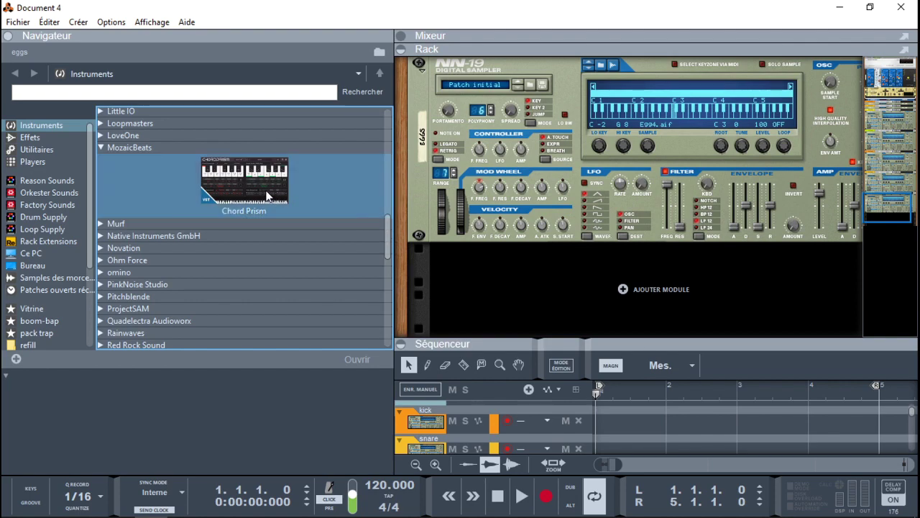
{"action": "left_click_drag", "start_coordinate": [267, 196], "coordinate": [560, 299]}
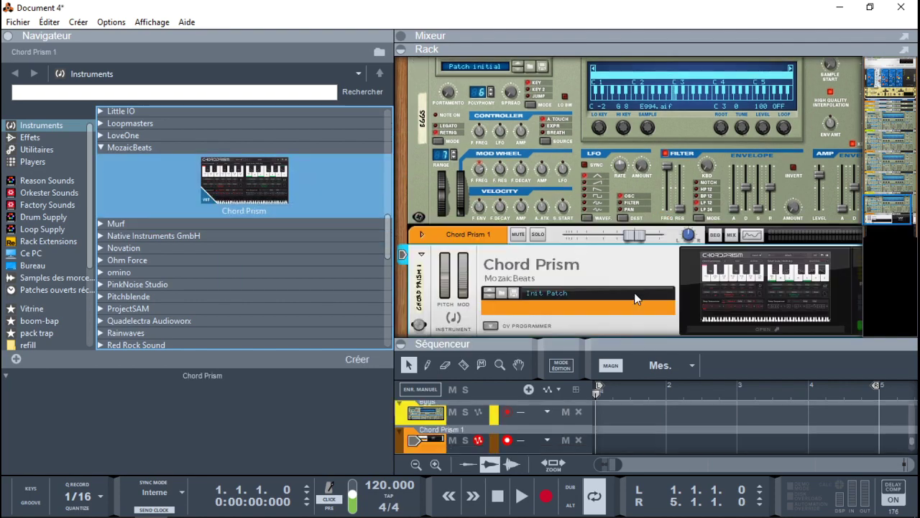
{"action": "key", "text": "F3"}
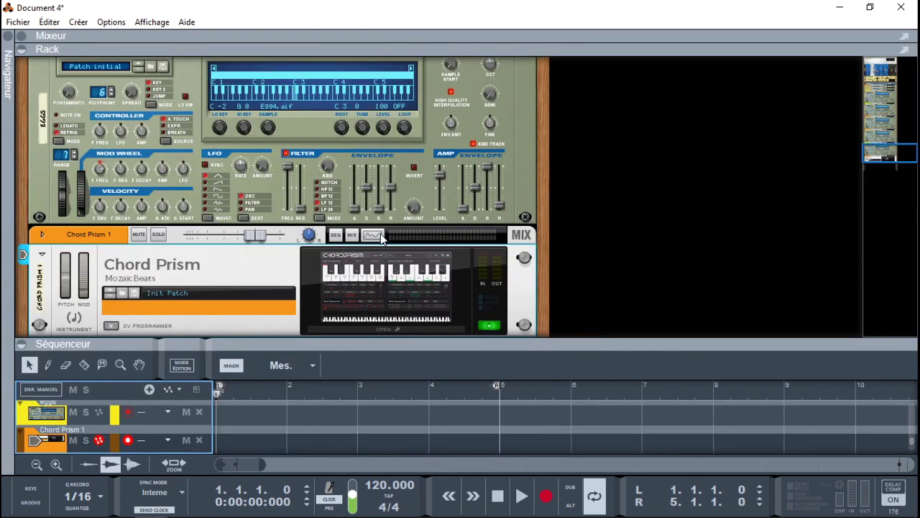
Open the Chord Prism interface, load Tape Piano as its hosted VST instrument, and close the Tape Piano window.
{"action": "double_click", "coordinate": [401, 282]}
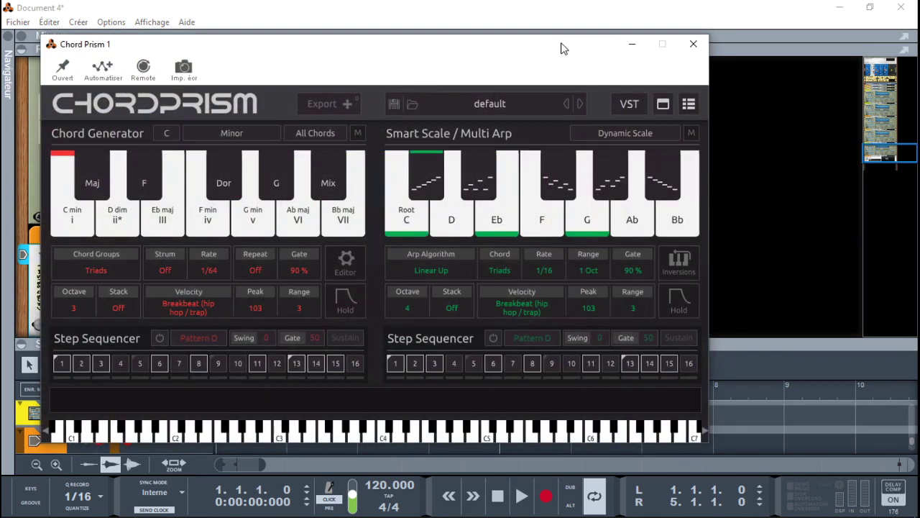
{"action": "left_click_drag", "start_coordinate": [559, 45], "coordinate": [735, 11]}
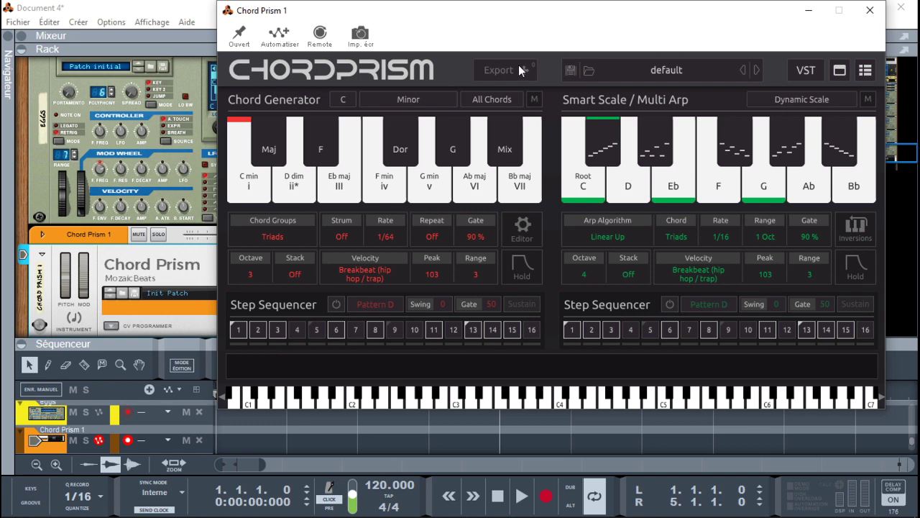
{"action": "left_click", "coordinate": [807, 74]}
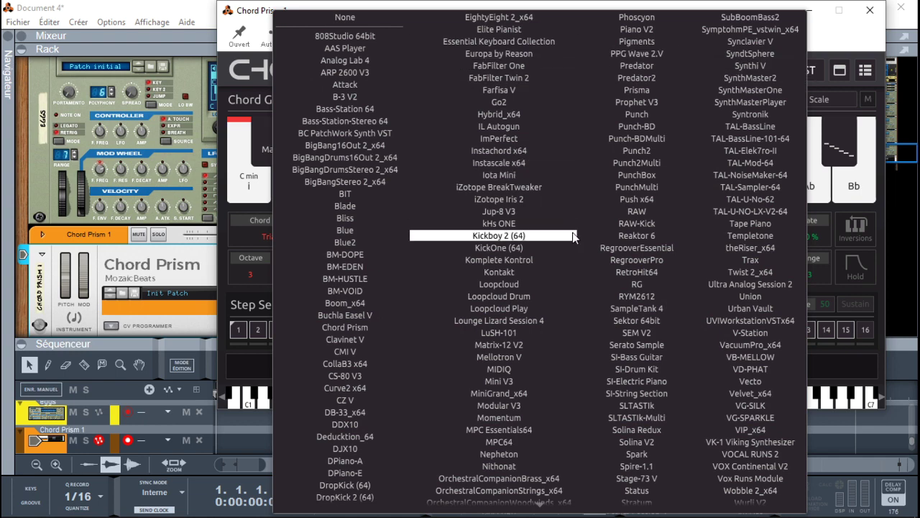
{"action": "left_click", "coordinate": [743, 225]}
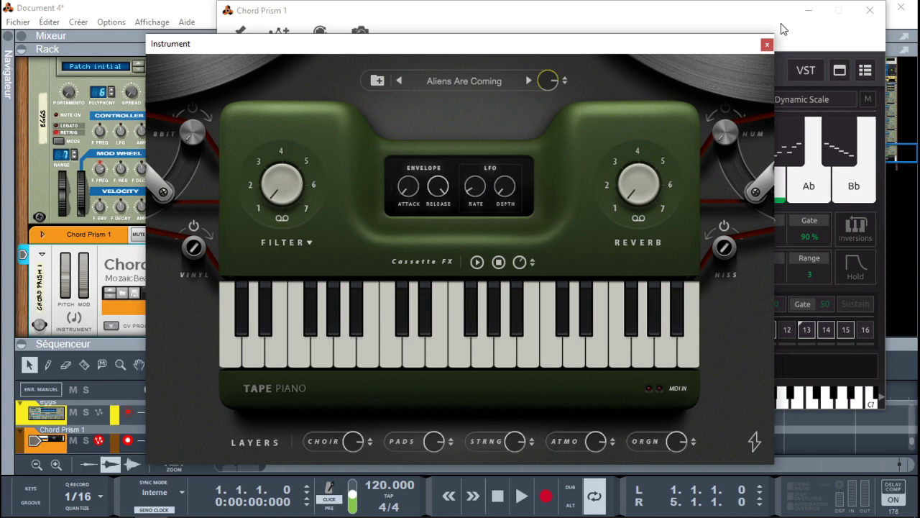
{"action": "left_click", "coordinate": [767, 45]}
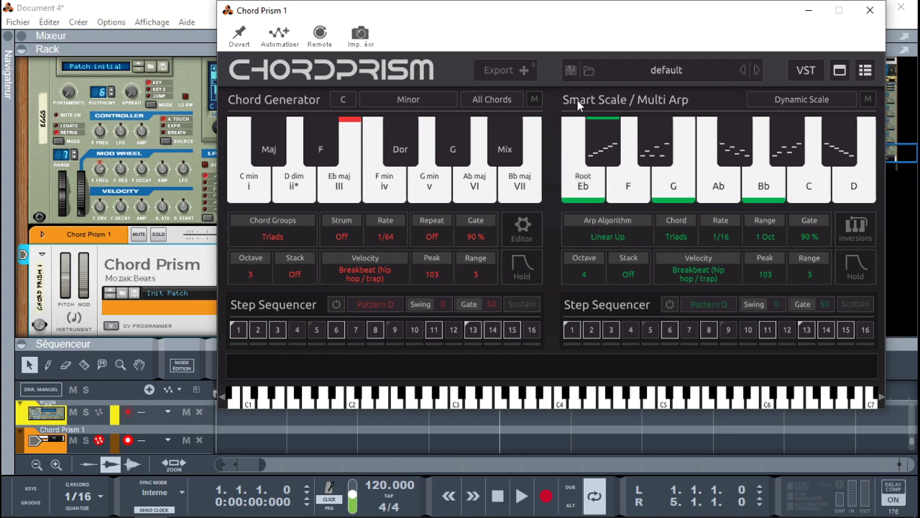
Browse the Chord Prism preset categories, including Chill and Dark, and leave the default preset loaded.
{"action": "left_click", "coordinate": [676, 68]}
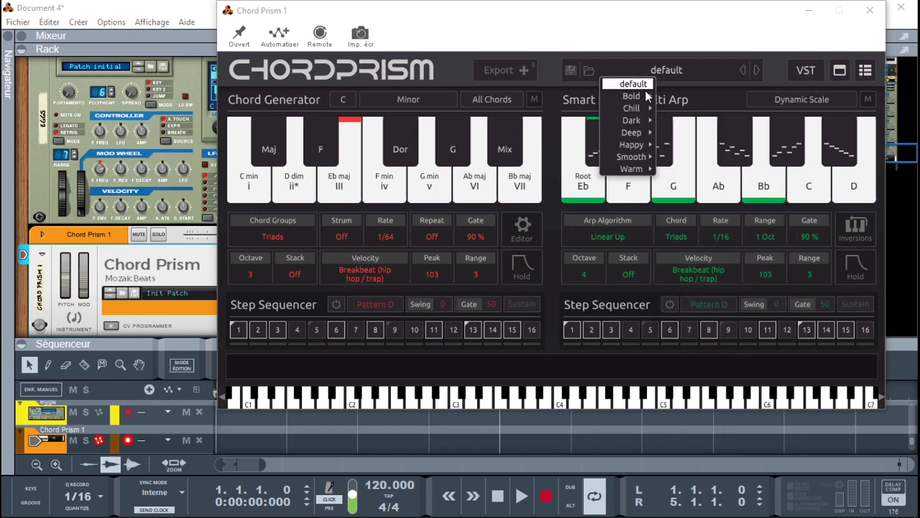
{"action": "mouse_move", "coordinate": [649, 97]}
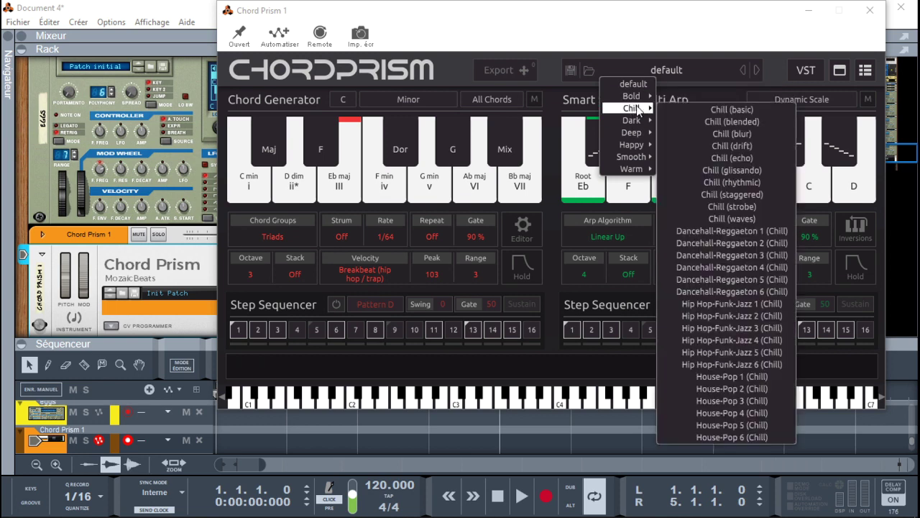
{"action": "mouse_move", "coordinate": [620, 111]}
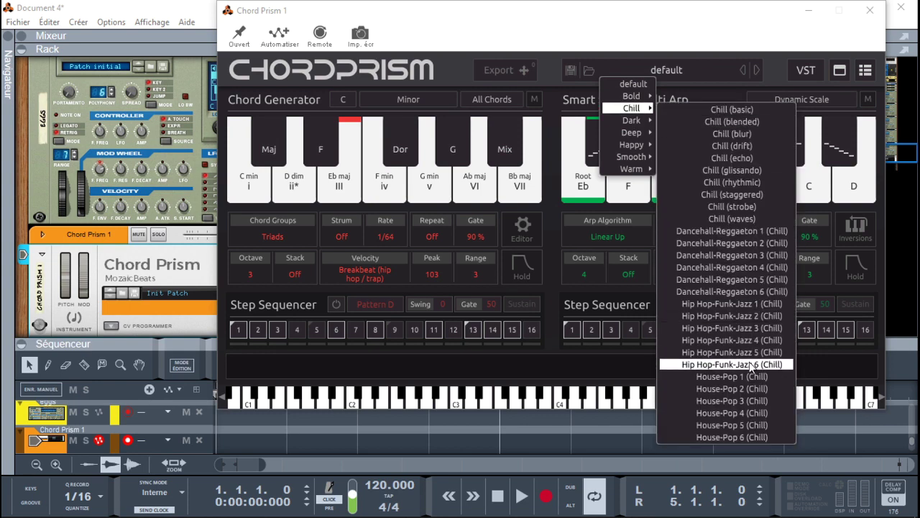
{"action": "mouse_move", "coordinate": [627, 146]}
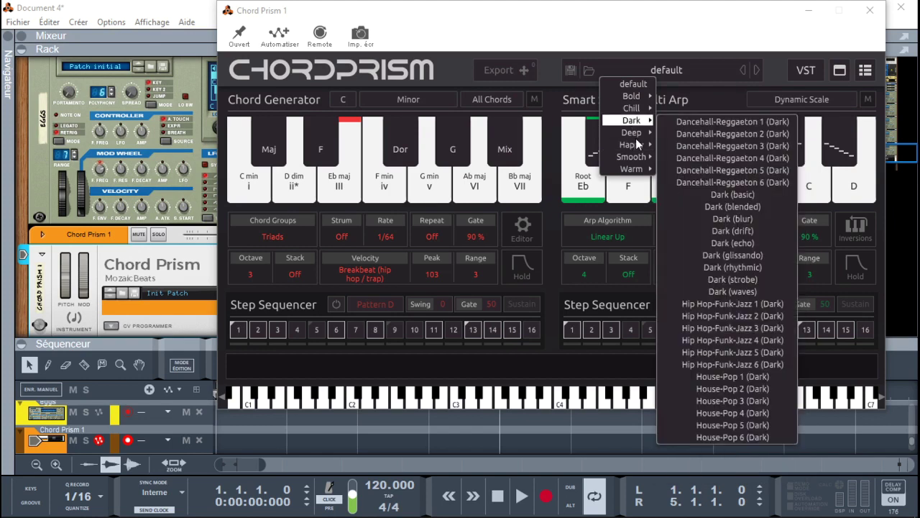
{"action": "left_click", "coordinate": [487, 45]}
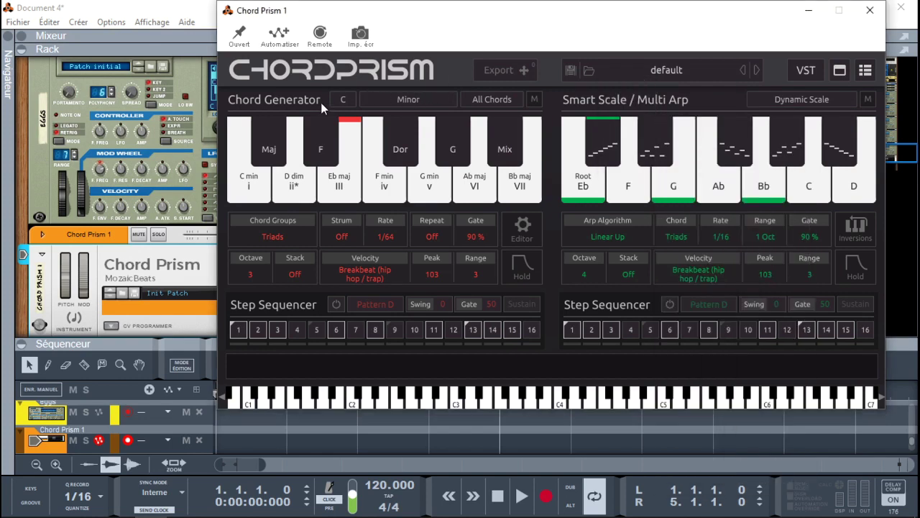
Examine the root key and scale choices of the Chord Generator.
{"action": "left_click", "coordinate": [340, 101]}
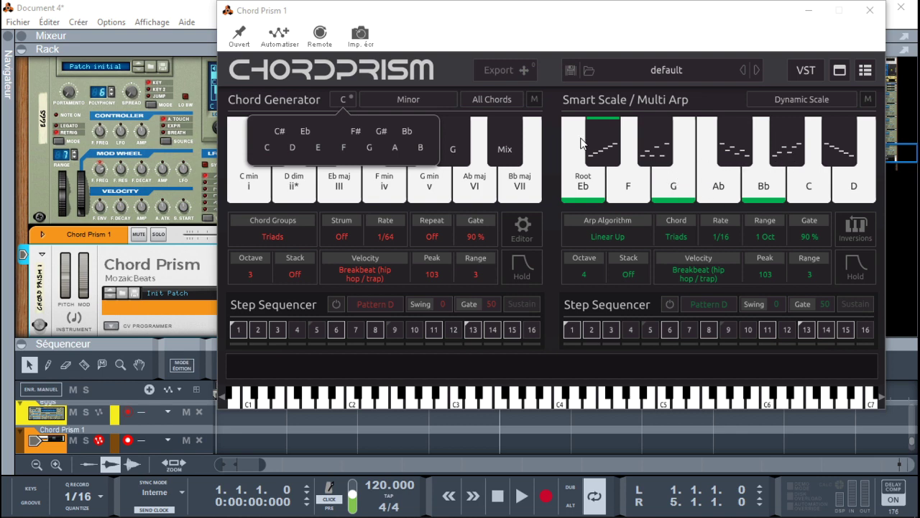
{"action": "left_click", "coordinate": [420, 97]}
{"action": "left_click", "coordinate": [411, 98]}
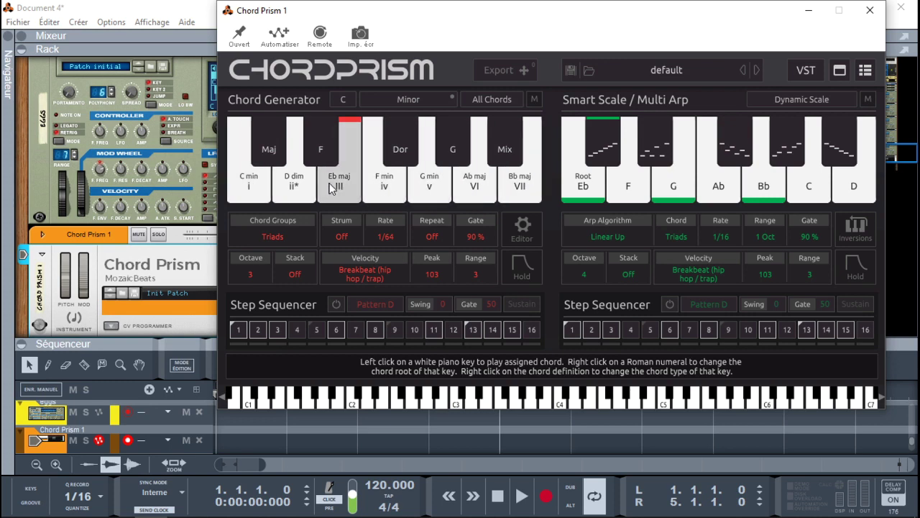
Play chords in the Chord Generator and audition its F, Maj and Mix black-key modulations.
{"action": "left_click", "coordinate": [266, 199]}
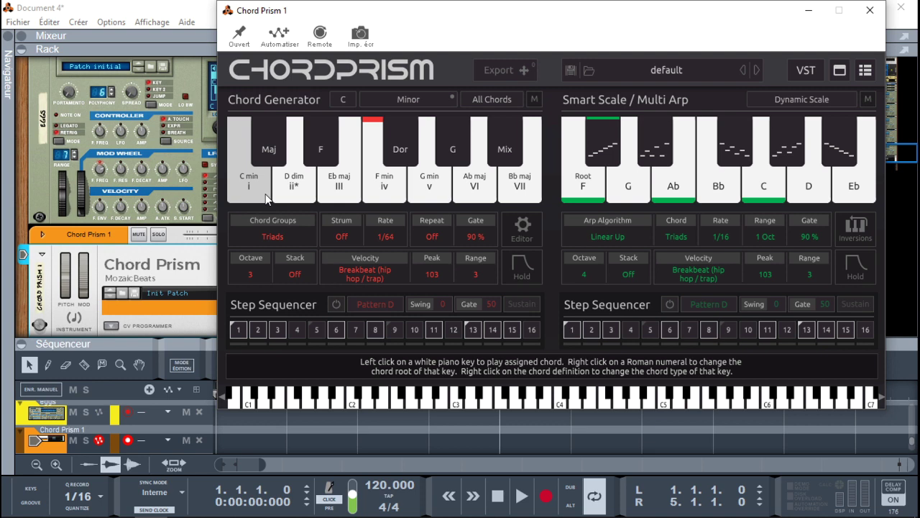
{"action": "left_click", "coordinate": [266, 199]}
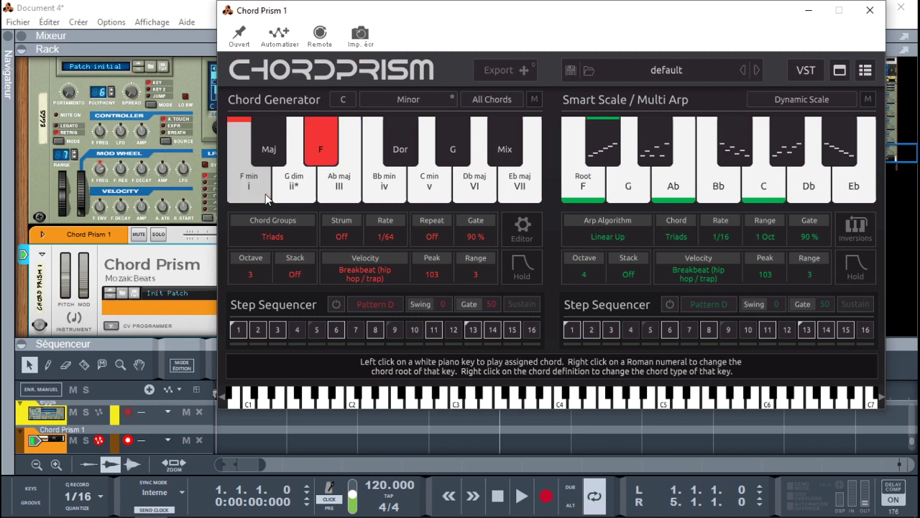
{"action": "left_click", "coordinate": [266, 199]}
{"action": "left_click", "coordinate": [267, 199]}
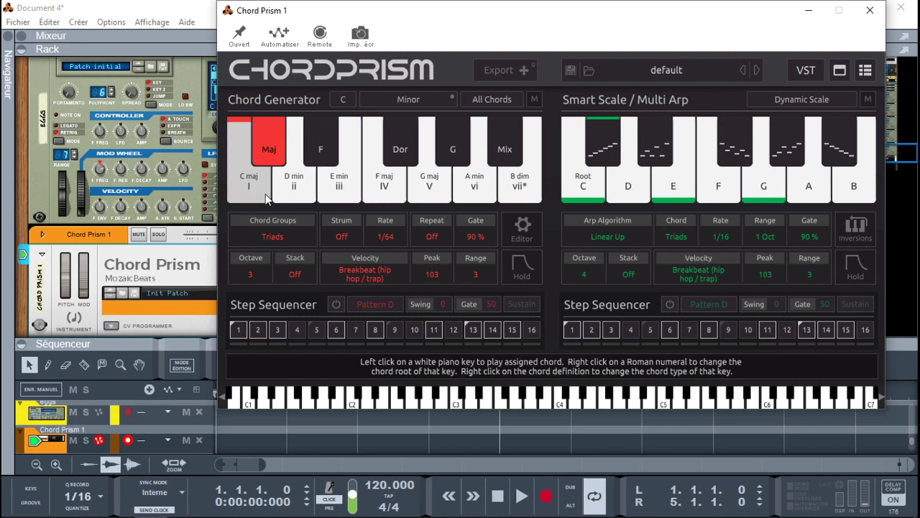
{"action": "left_click", "coordinate": [266, 199]}
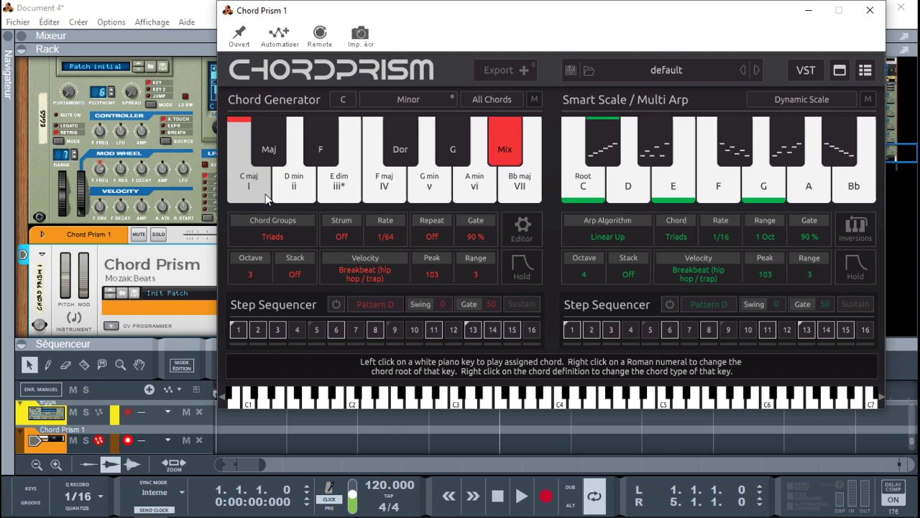
{"action": "left_click", "coordinate": [266, 199]}
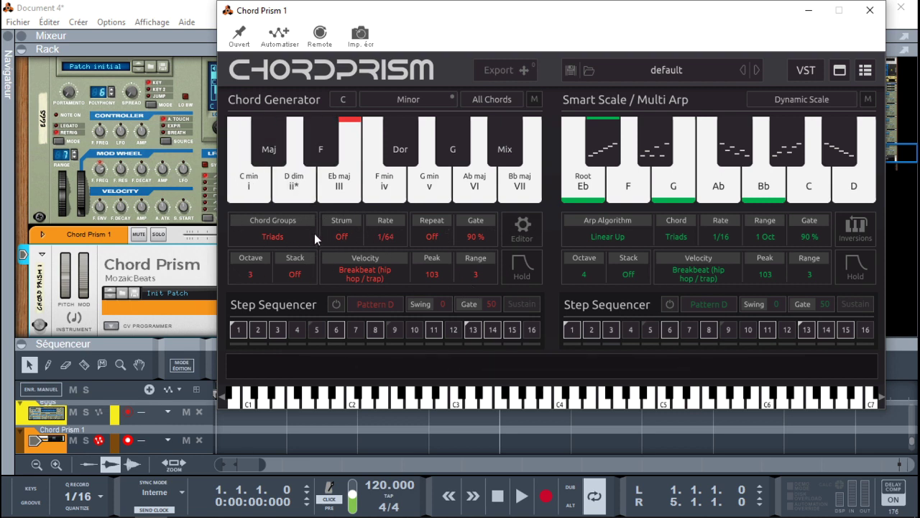
Look through the Chord Groups options of the Chord Generator and keep Triads.
{"action": "left_click", "coordinate": [292, 237]}
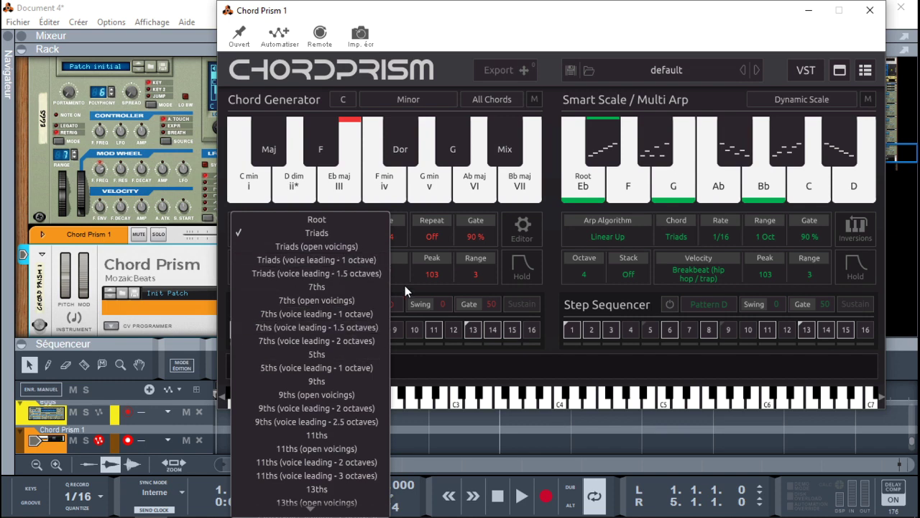
{"action": "left_click", "coordinate": [408, 209]}
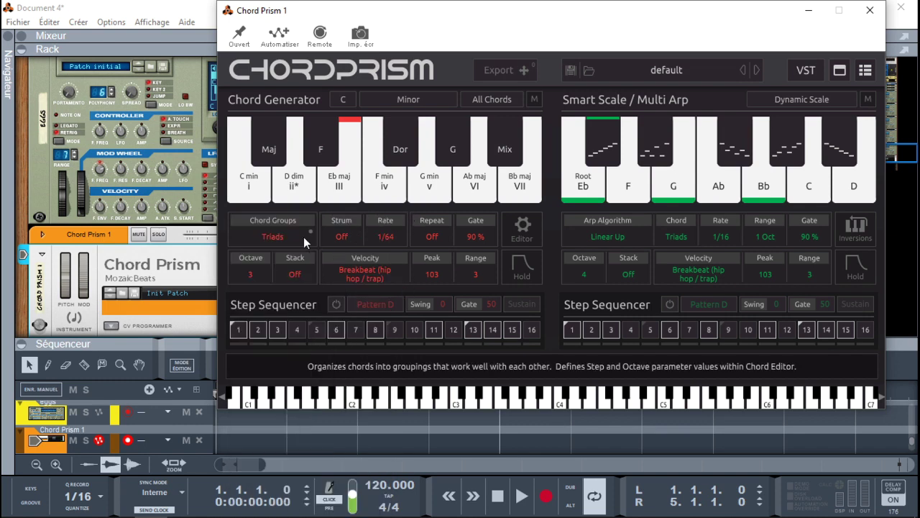
Set the Chord Generator's strum to Up with a 1/16 rate, and set its chord repeat to 1/4.
{"action": "left_click", "coordinate": [341, 237]}
{"action": "left_click", "coordinate": [360, 268]}
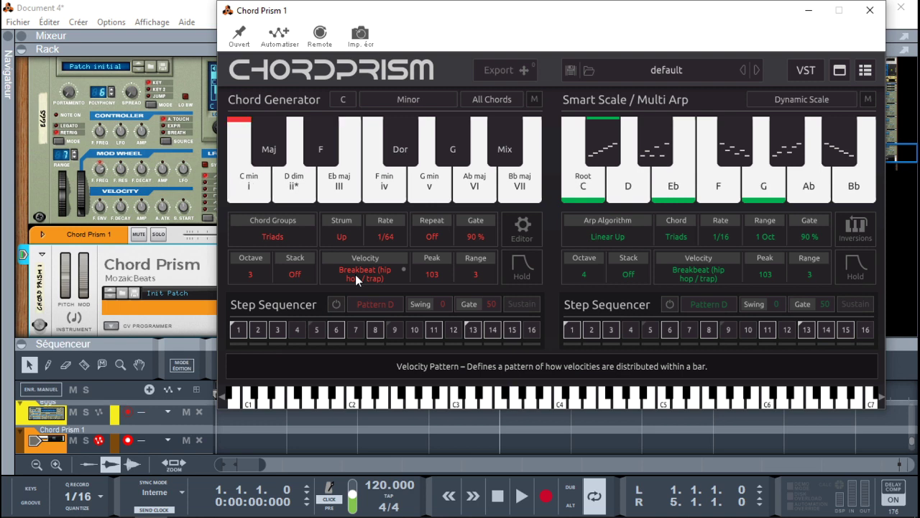
{"action": "left_click", "coordinate": [387, 235]}
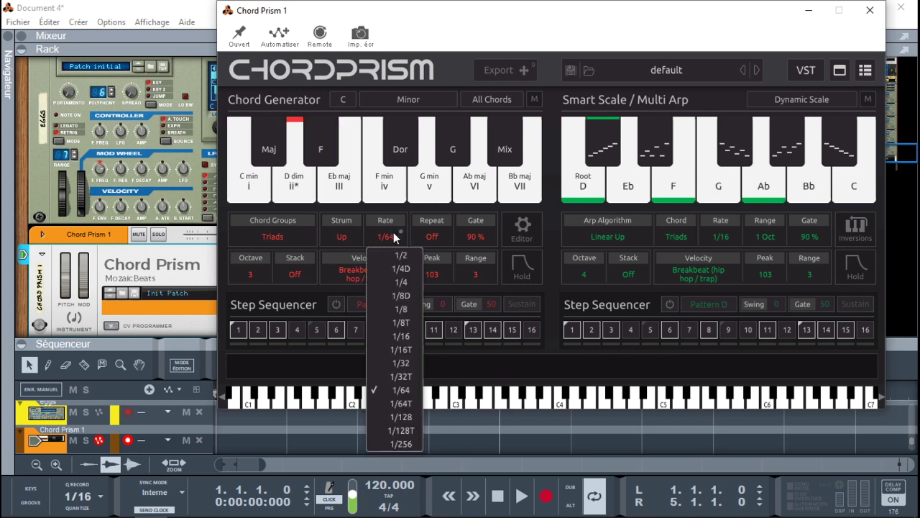
{"action": "left_click", "coordinate": [407, 335]}
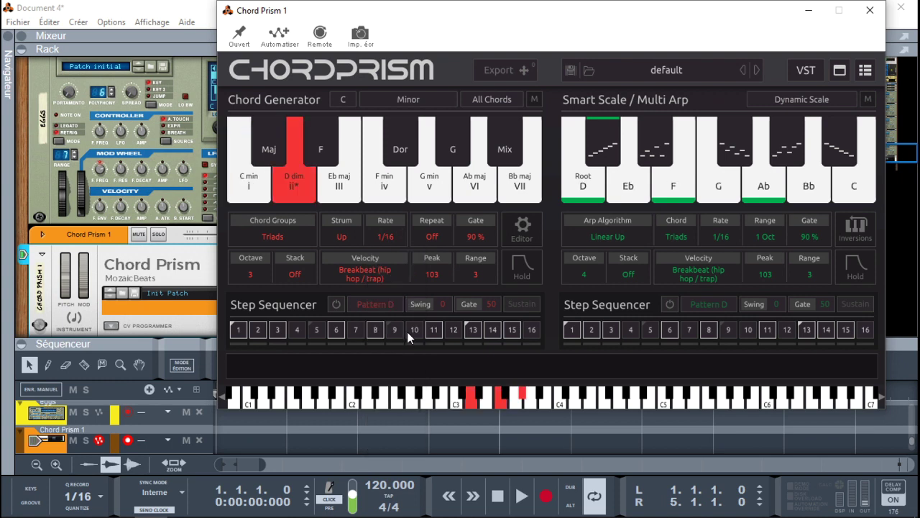
{"action": "left_click", "coordinate": [445, 241]}
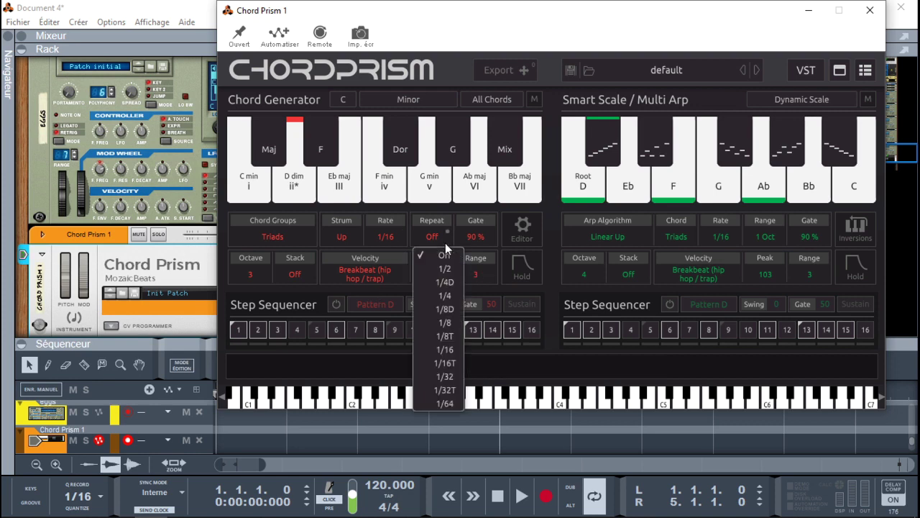
{"action": "left_click", "coordinate": [452, 297]}
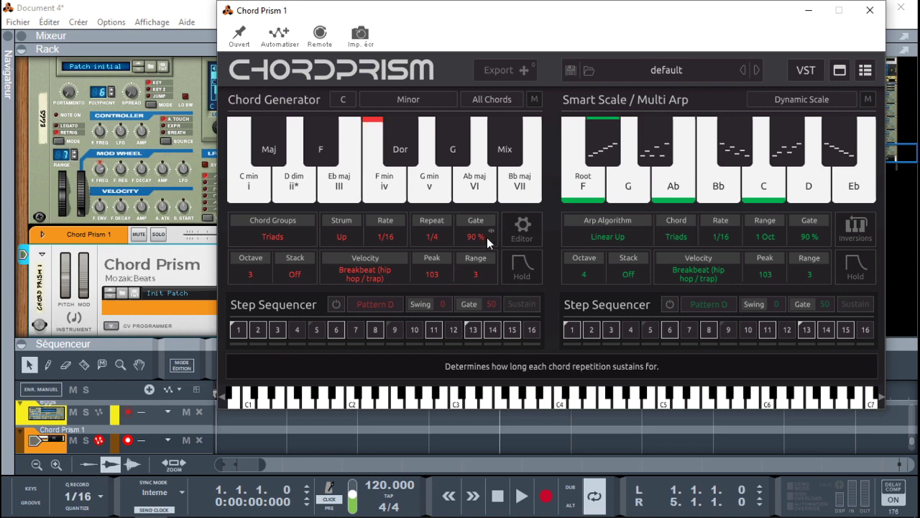
Look through the Octave, Stack and Velocity pattern options of the Chord Generator.
{"action": "left_click", "coordinate": [258, 275]}
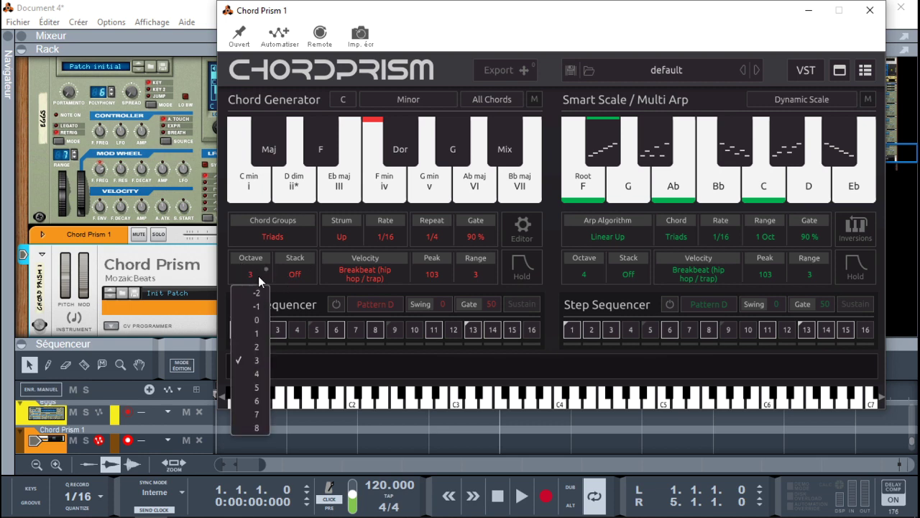
{"action": "left_click", "coordinate": [296, 274]}
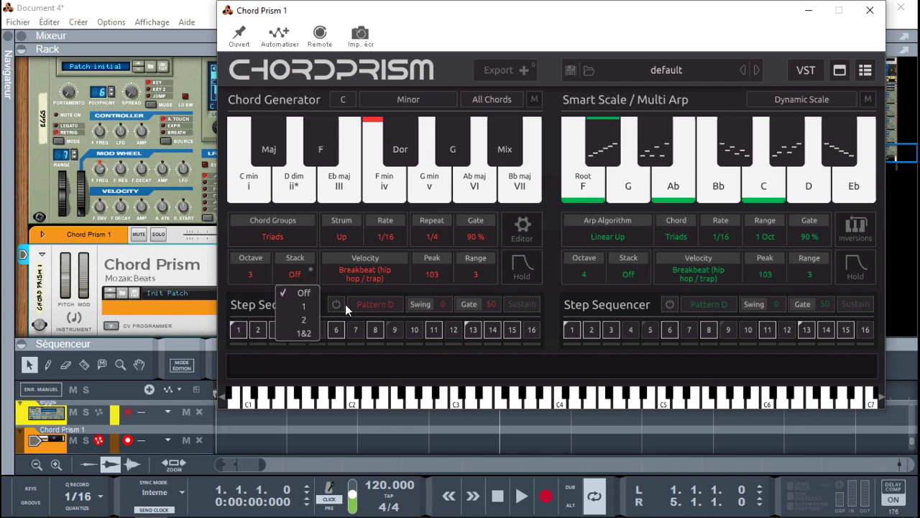
{"action": "left_click", "coordinate": [367, 273]}
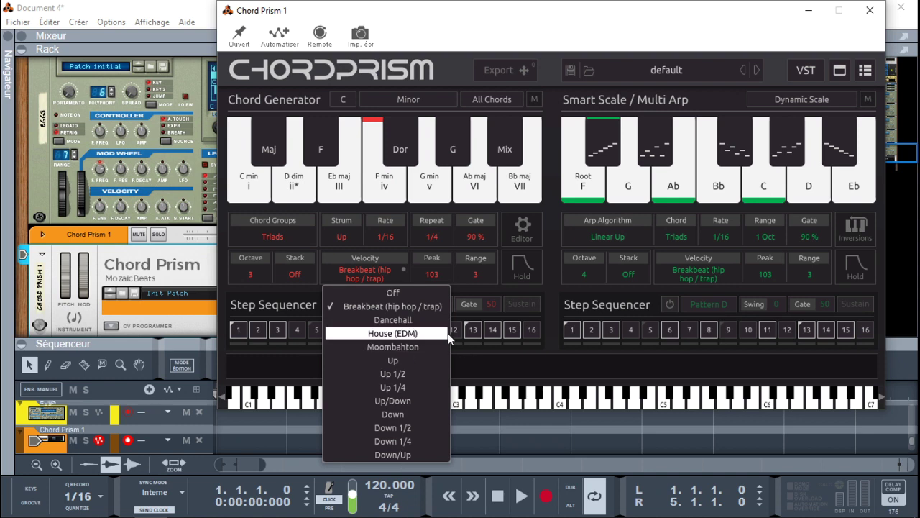
{"action": "left_click", "coordinate": [439, 280]}
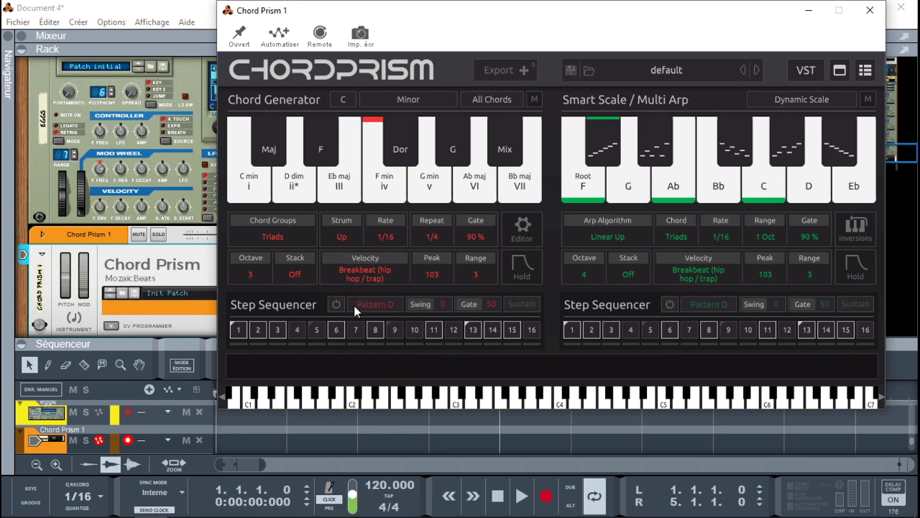
Enable the Chord Generator's step sequencer on Pattern D, and turn its chord repeat and strum off.
{"action": "left_click", "coordinate": [334, 306]}
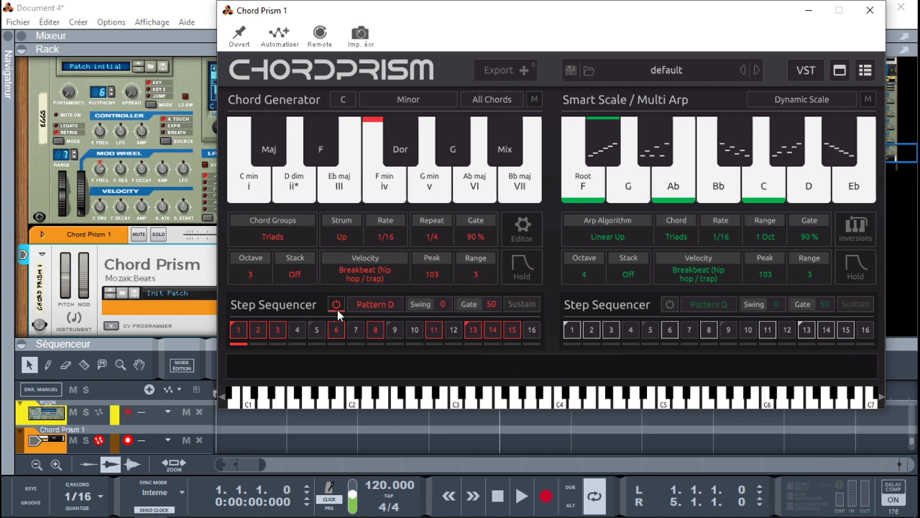
{"action": "left_click", "coordinate": [432, 237]}
{"action": "left_click", "coordinate": [438, 256]}
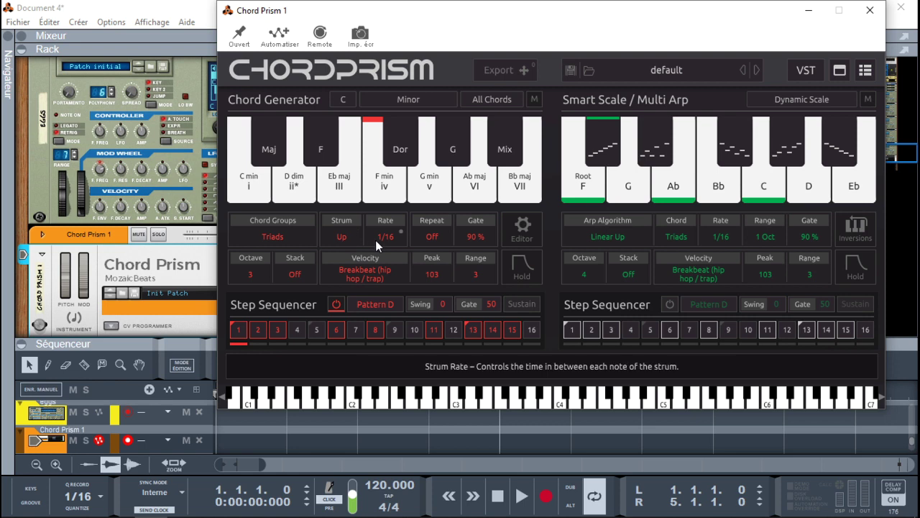
{"action": "left_click", "coordinate": [337, 238]}
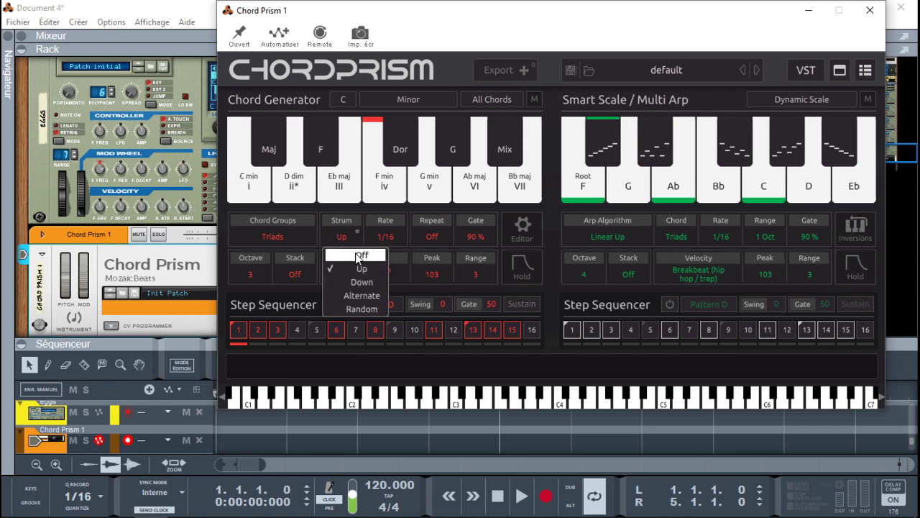
{"action": "left_click", "coordinate": [360, 257]}
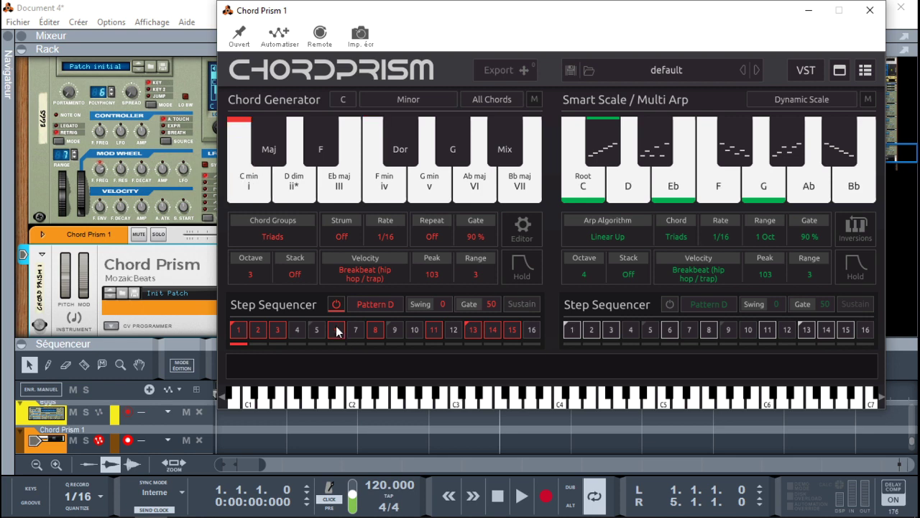
Turn on record quantization in the transport and run playback to audition the chords through the step sequencer.
{"action": "left_click", "coordinate": [329, 507]}
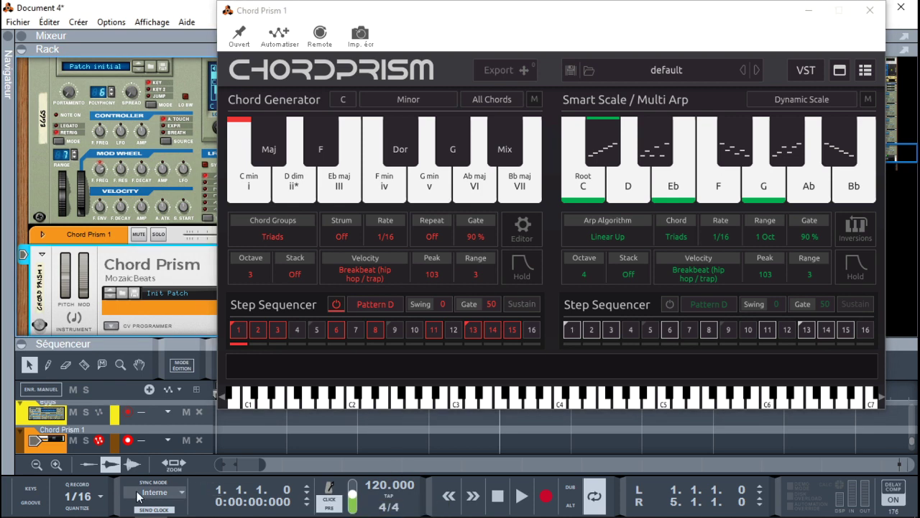
{"action": "left_click", "coordinate": [78, 492]}
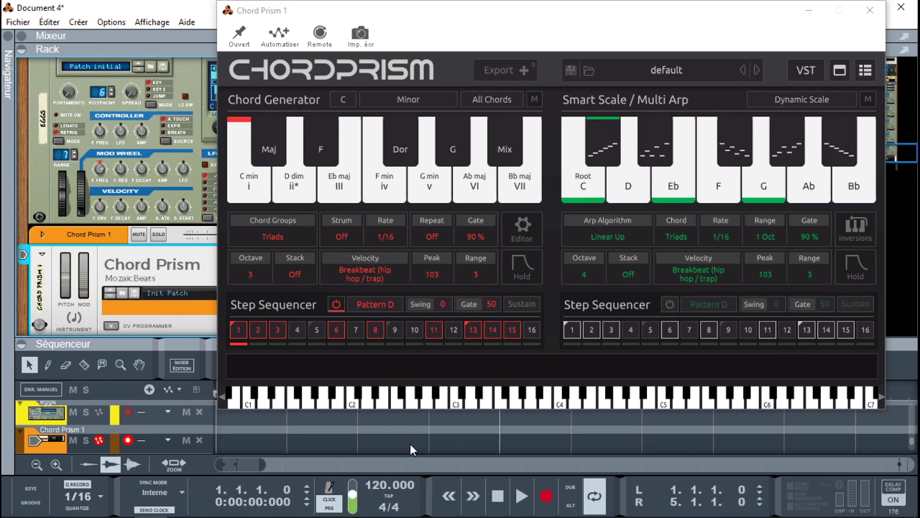
{"action": "key", "text": "space"}
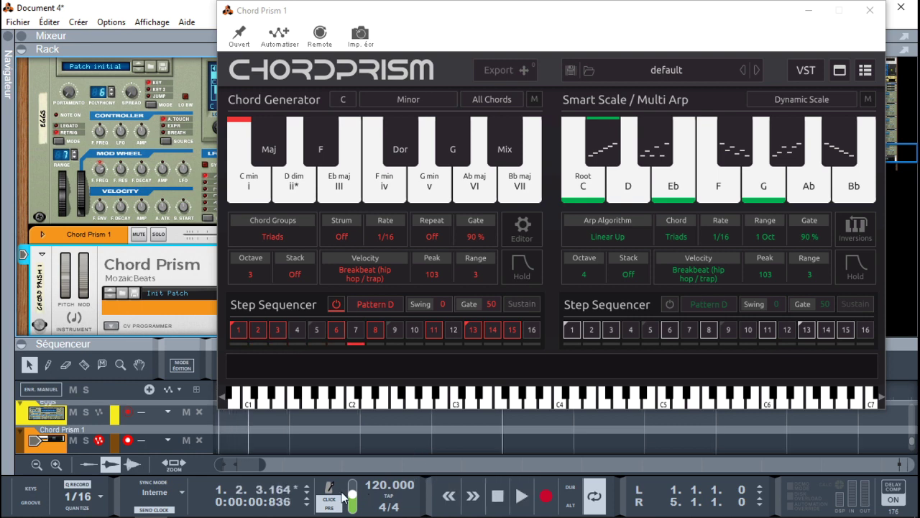
{"action": "key", "text": "space"}
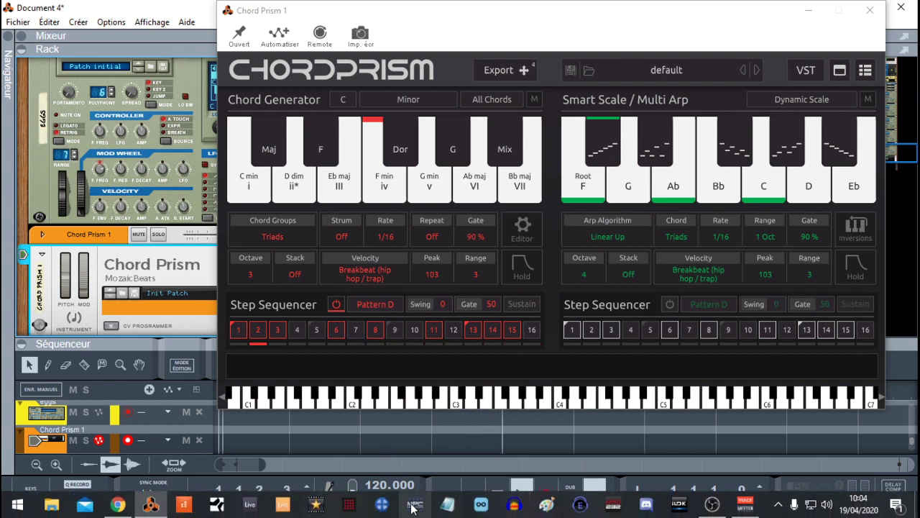
Activate steps 5, 7 and 9 and clear steps 2, 6 and 8 in the Chord Generator's step sequencer, and switch the sequencer off.
{"action": "left_click", "coordinate": [255, 332]}
{"action": "left_click", "coordinate": [316, 330]}
{"action": "left_click", "coordinate": [337, 332]}
{"action": "left_click", "coordinate": [357, 331]}
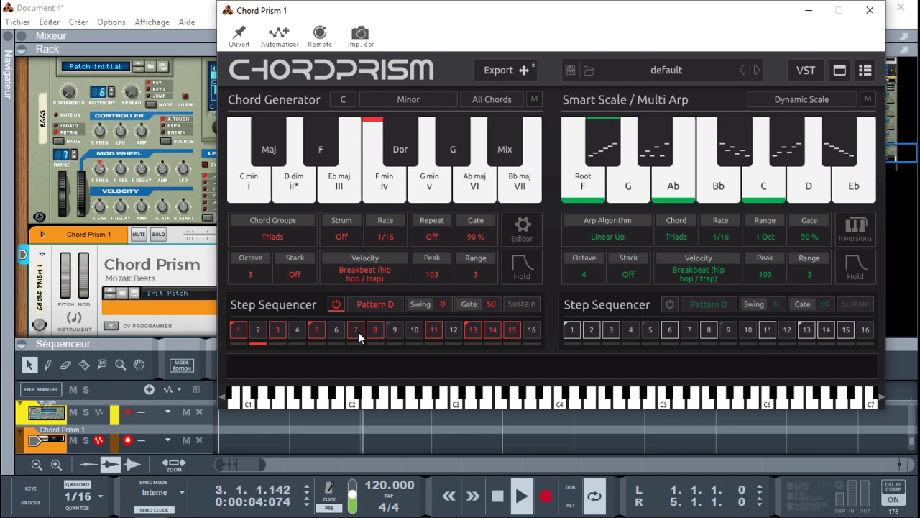
{"action": "left_click", "coordinate": [395, 330]}
{"action": "left_click", "coordinate": [374, 331]}
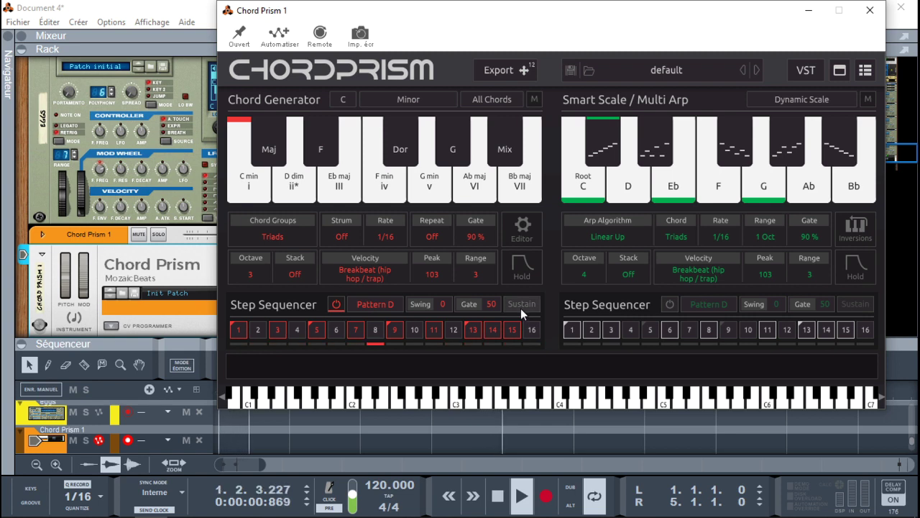
{"action": "left_click", "coordinate": [332, 305]}
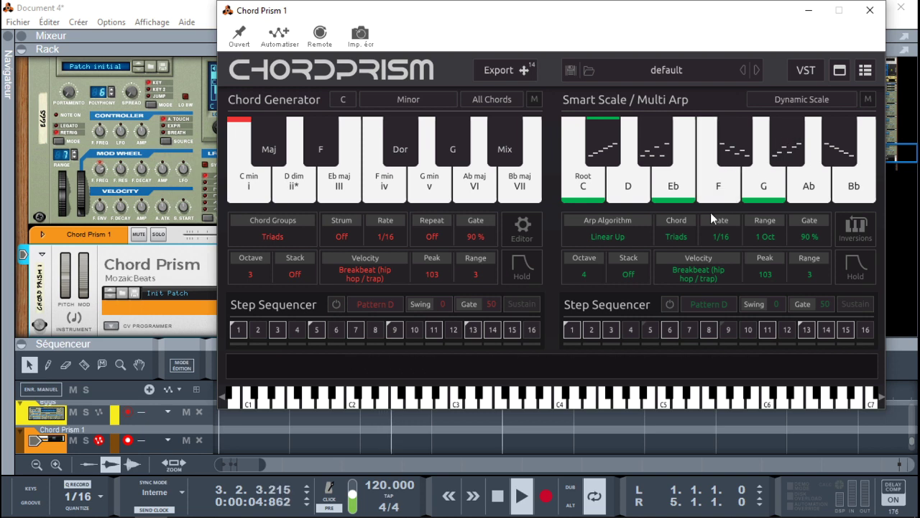
Set the arpeggio algorithm of the first black key in the Multi Arp to Converge Down.
{"action": "left_click", "coordinate": [613, 235]}
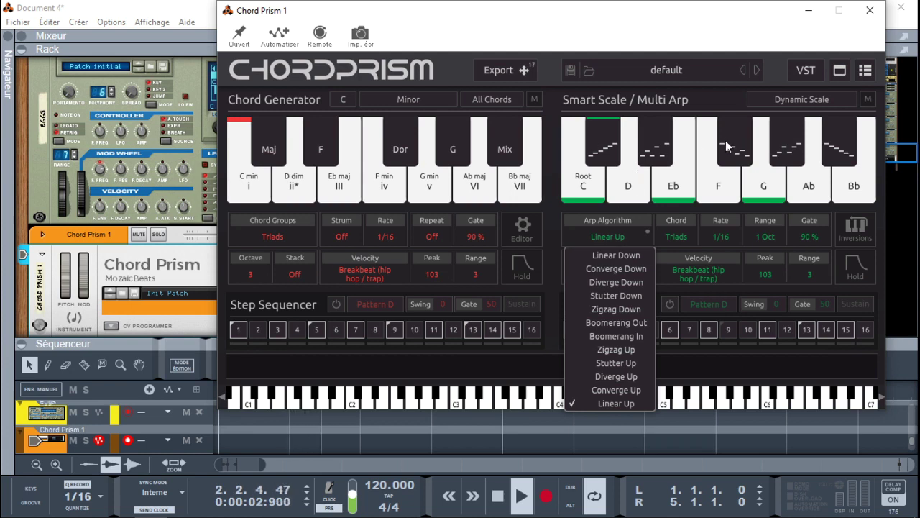
{"action": "left_click", "coordinate": [615, 268]}
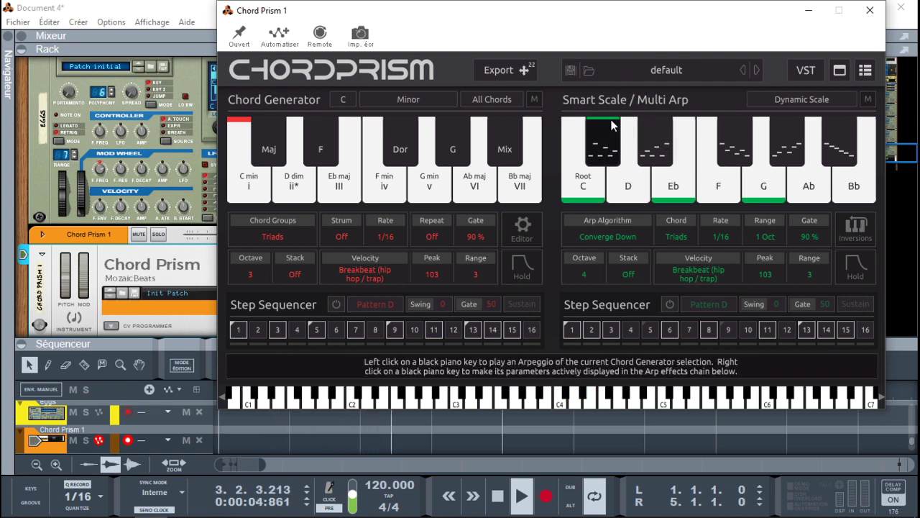
{"action": "right_click", "coordinate": [647, 129]}
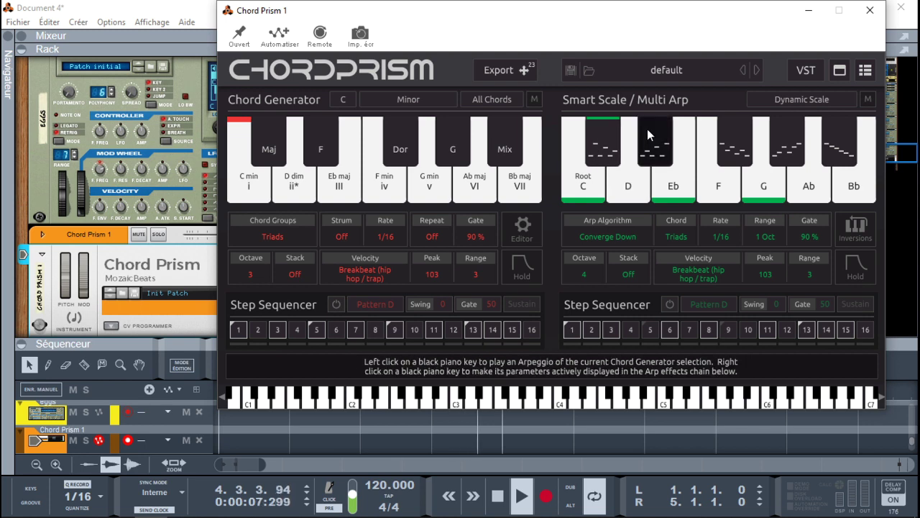
{"action": "right_click", "coordinate": [599, 133]}
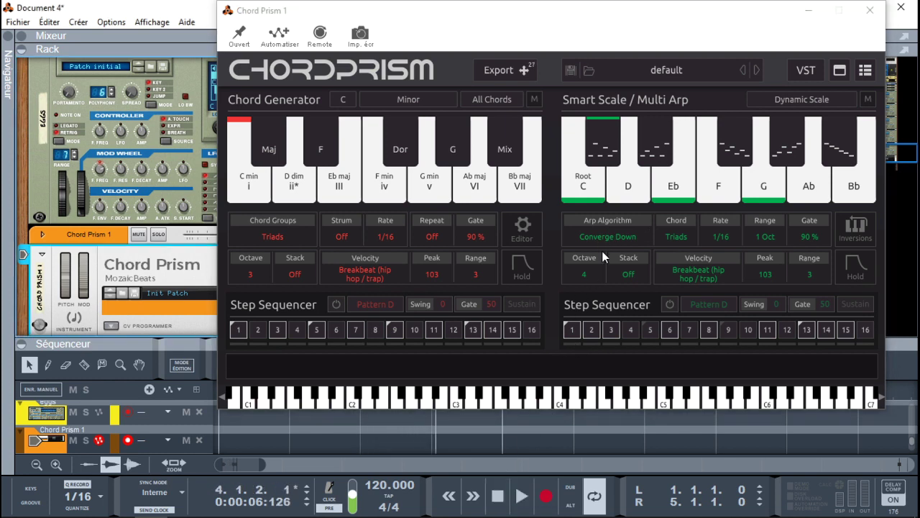
Assign the Diverge Down algorithm to the Multi Arp's second black key and Stutter Down to its third.
{"action": "right_click", "coordinate": [660, 130]}
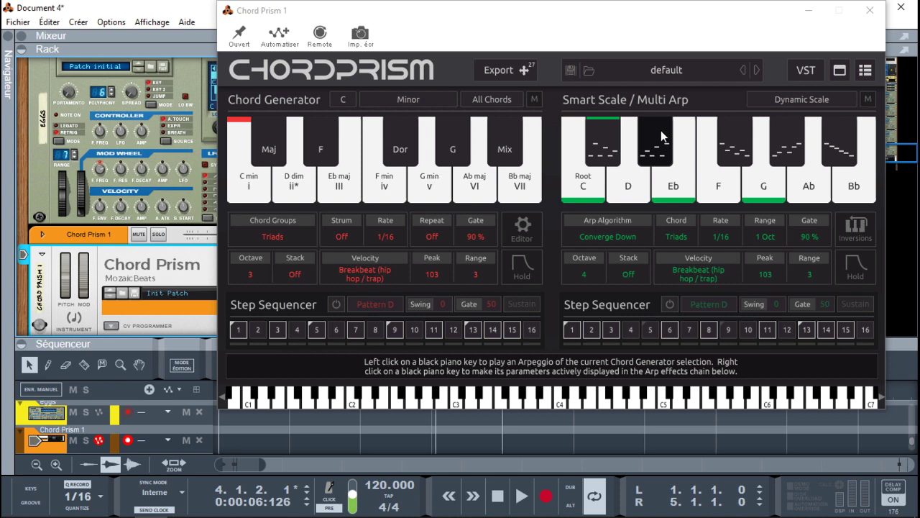
{"action": "left_click", "coordinate": [606, 236]}
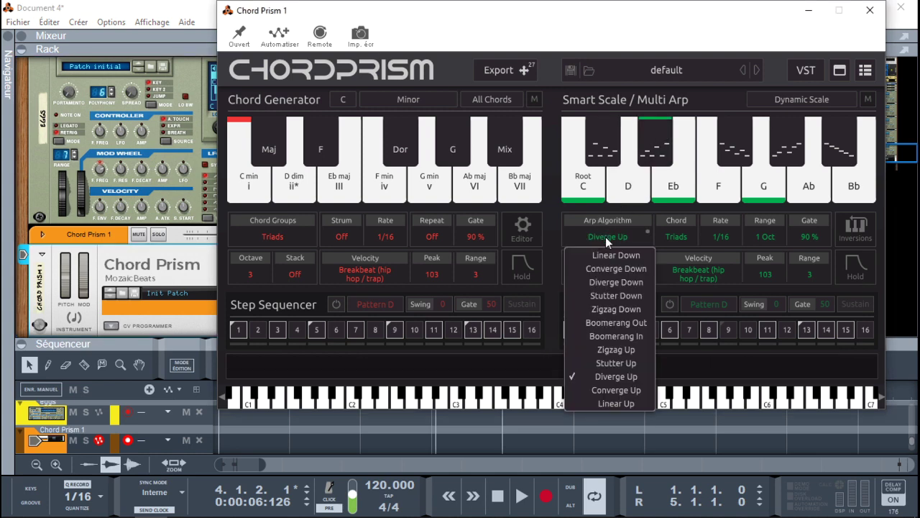
{"action": "left_click", "coordinate": [616, 286]}
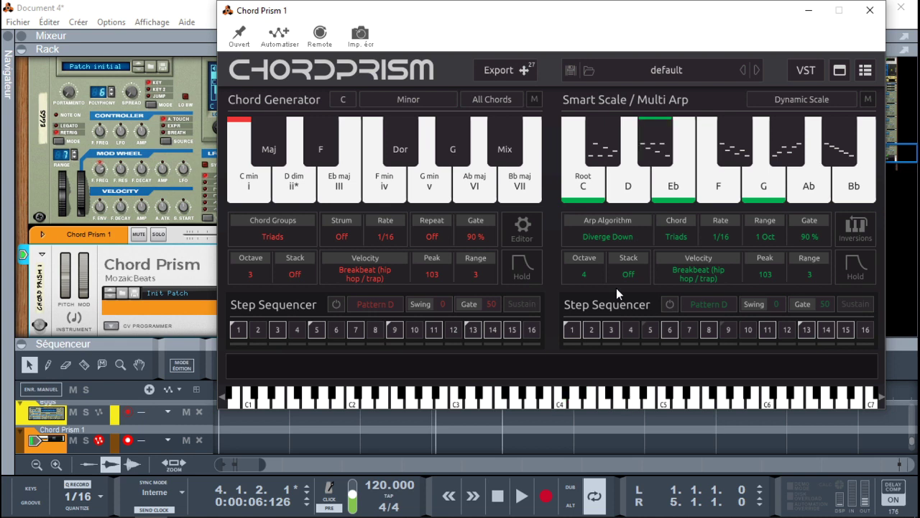
{"action": "left_click", "coordinate": [734, 144]}
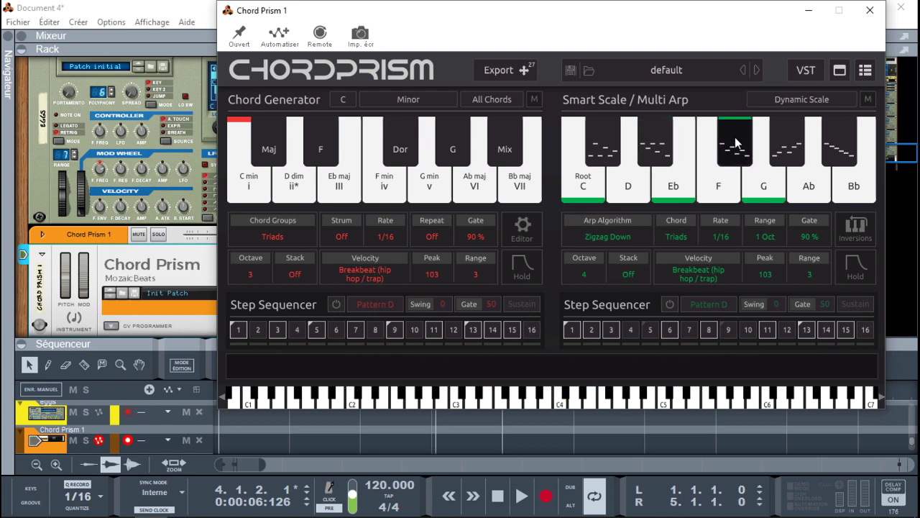
{"action": "left_click", "coordinate": [599, 237]}
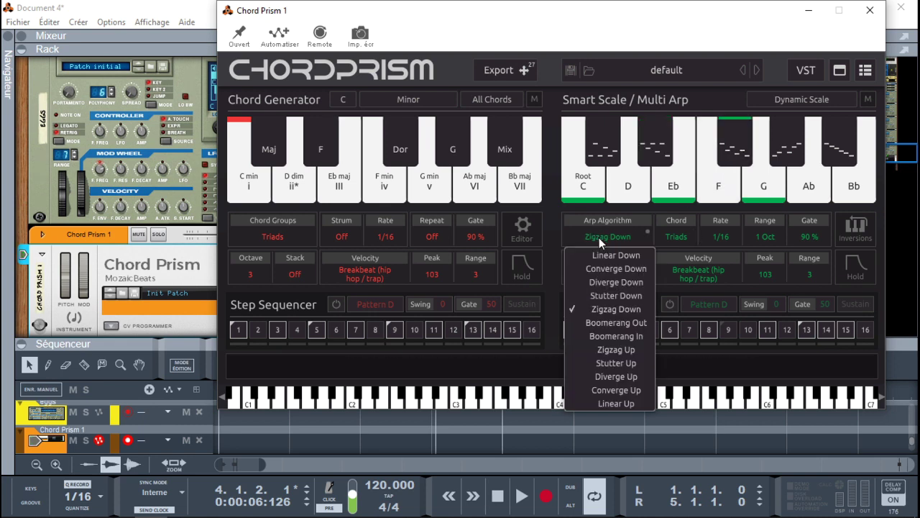
{"action": "left_click", "coordinate": [606, 294]}
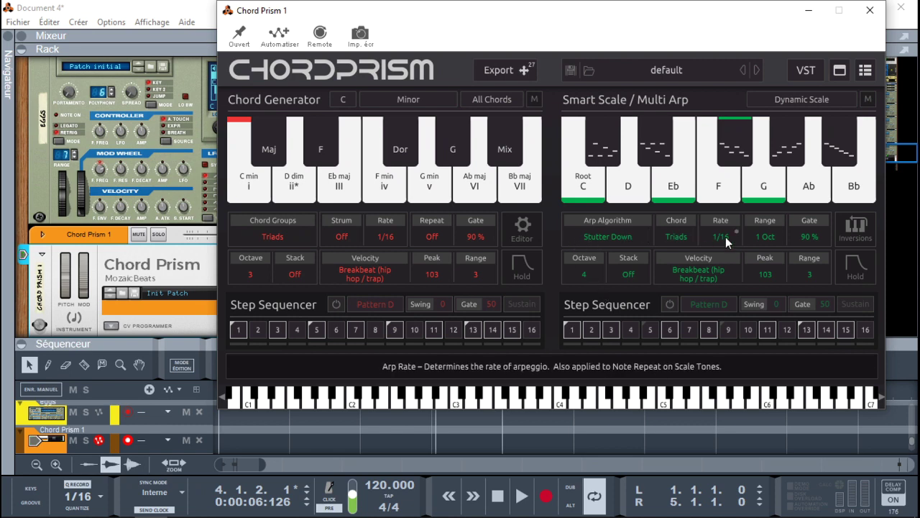
Examine the Multi Arp's Chord, Rate, Range, Gate, Octave and Stack settings for the third black key.
{"action": "left_click", "coordinate": [676, 236]}
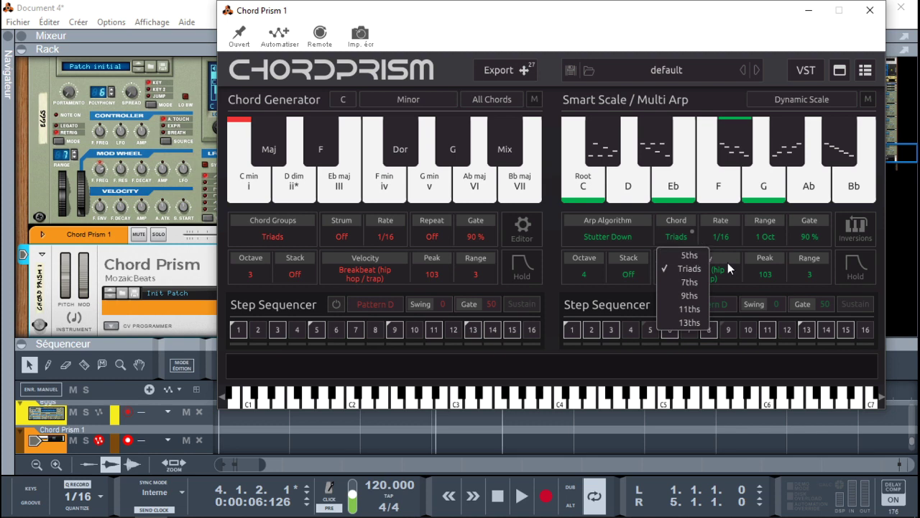
{"action": "left_click", "coordinate": [720, 237]}
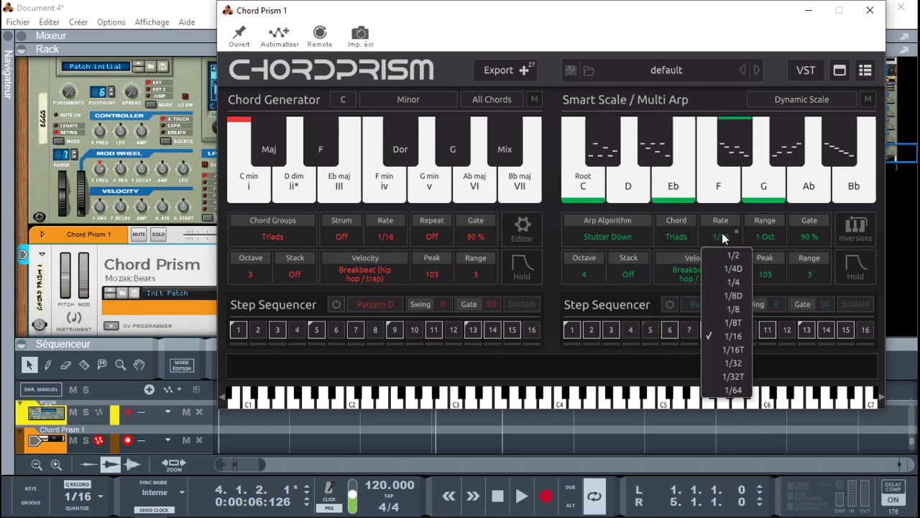
{"action": "left_click", "coordinate": [764, 237]}
{"action": "left_click", "coordinate": [814, 233]}
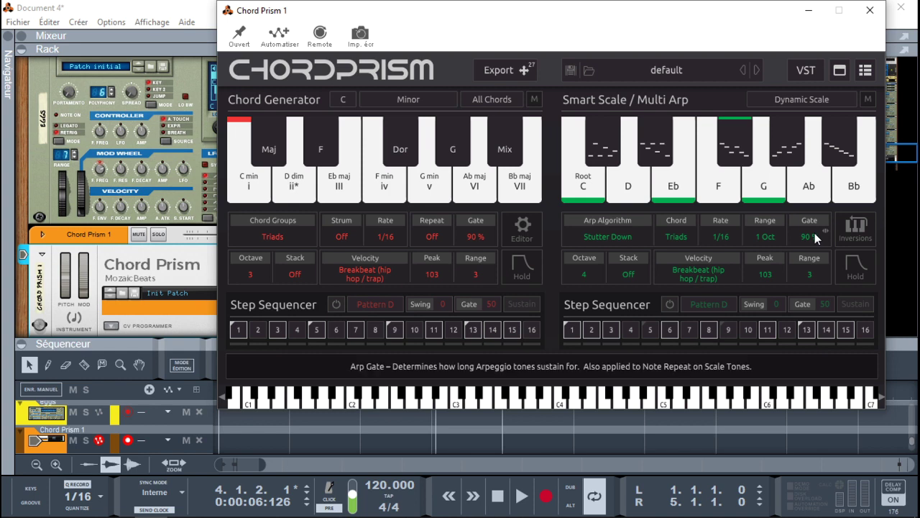
{"action": "left_click", "coordinate": [585, 274]}
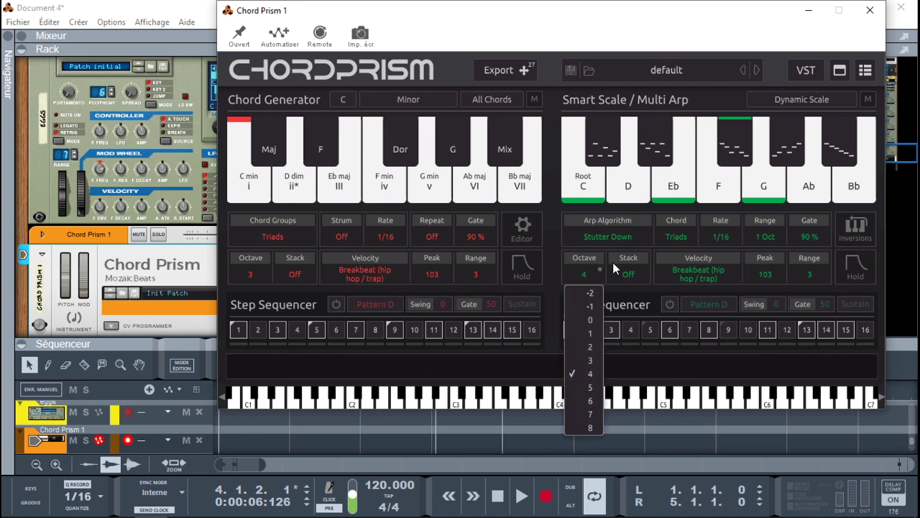
{"action": "left_click", "coordinate": [629, 274]}
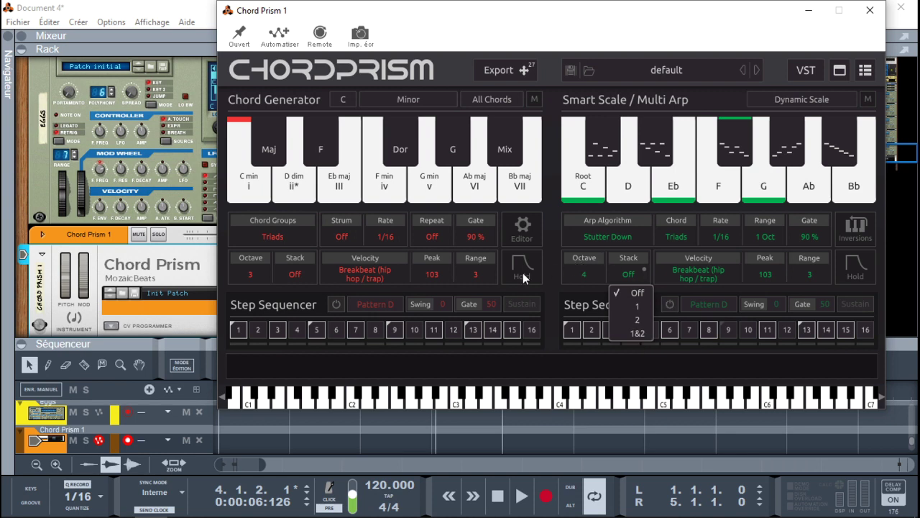
Check the Multi Arp's velocity patterns, enable its Inversions, and switch the Chord Generator's Hold on and back off.
{"action": "left_click", "coordinate": [701, 272]}
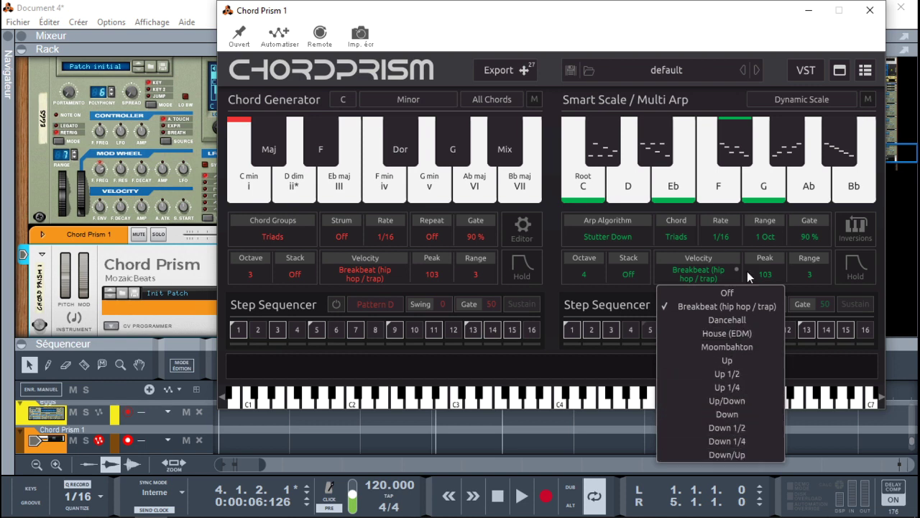
{"action": "left_click", "coordinate": [770, 256]}
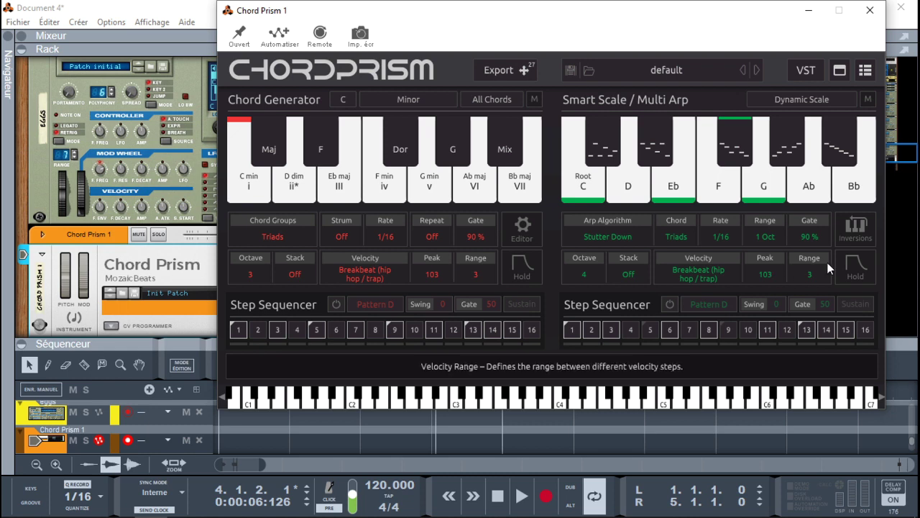
{"action": "left_click", "coordinate": [862, 232]}
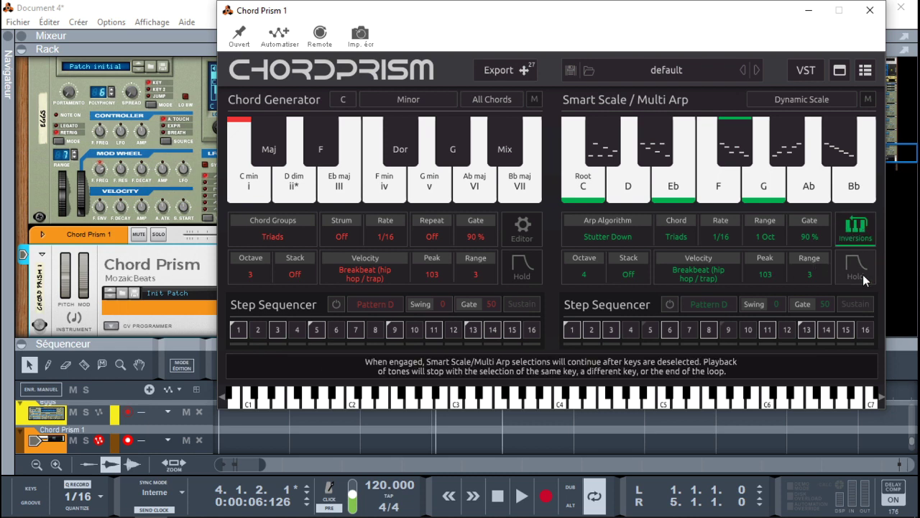
{"action": "left_click", "coordinate": [526, 263]}
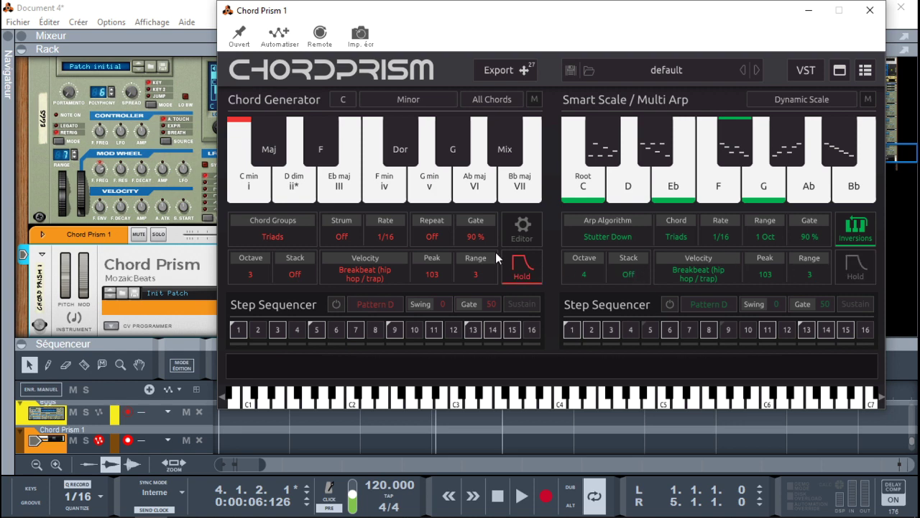
{"action": "left_click", "coordinate": [525, 268]}
Switch on the Multi Arp's step sequencer with Pattern D and try it during playback.
{"action": "left_click", "coordinate": [671, 305]}
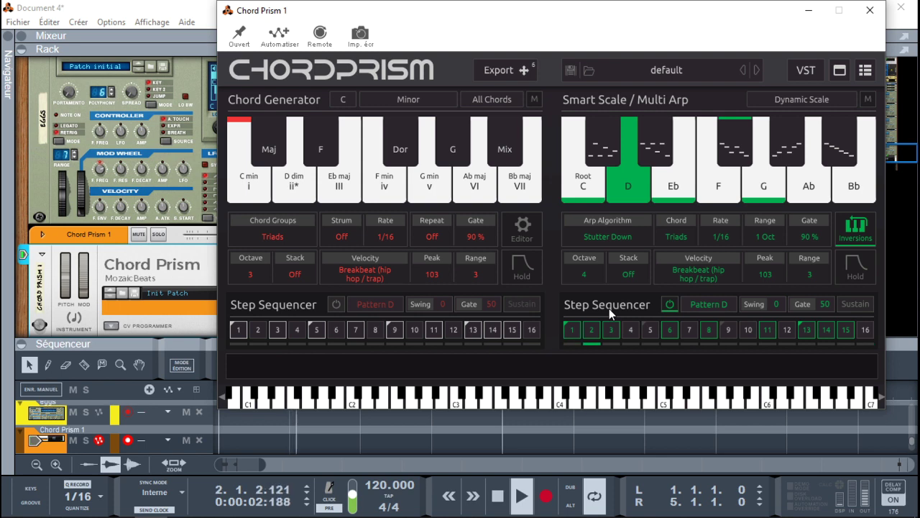
{"action": "key", "text": "space"}
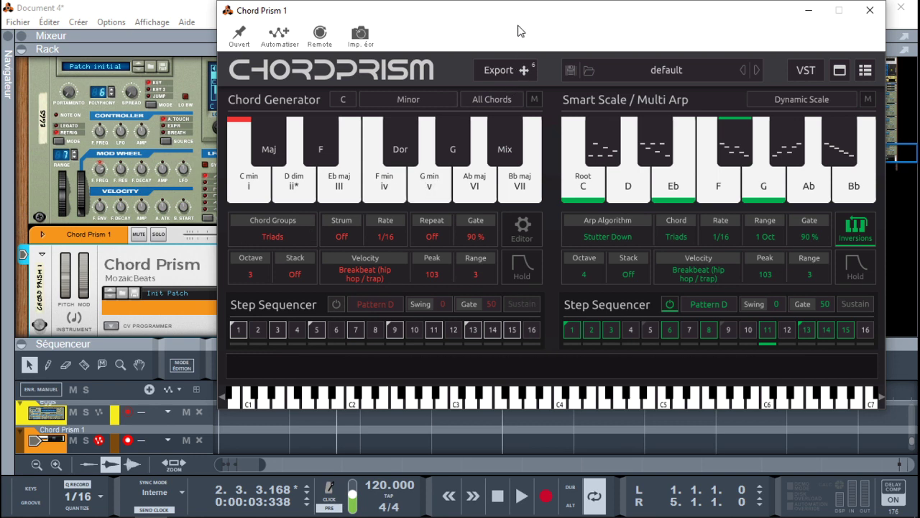
Move the plugin window clear of the tracks and audition the Chord Generator's first chords, including D dim and Eb maj.
{"action": "left_click_drag", "start_coordinate": [604, 13], "coordinate": [548, 3]}
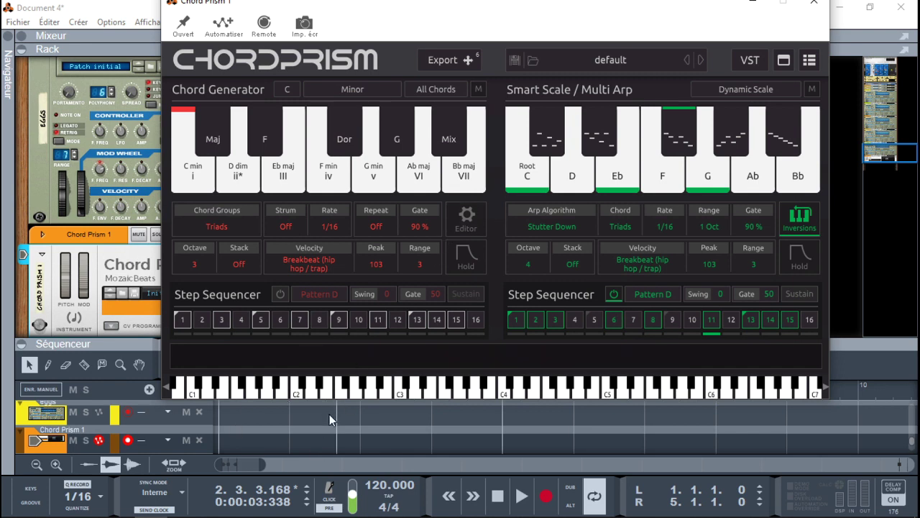
{"action": "key", "text": "a"}
{"action": "key", "text": "s"}
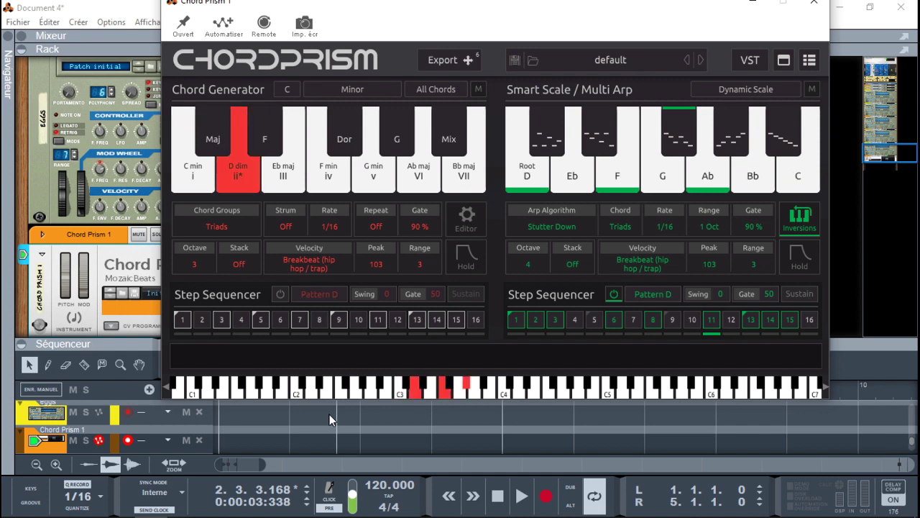
{"action": "key", "text": "d"}
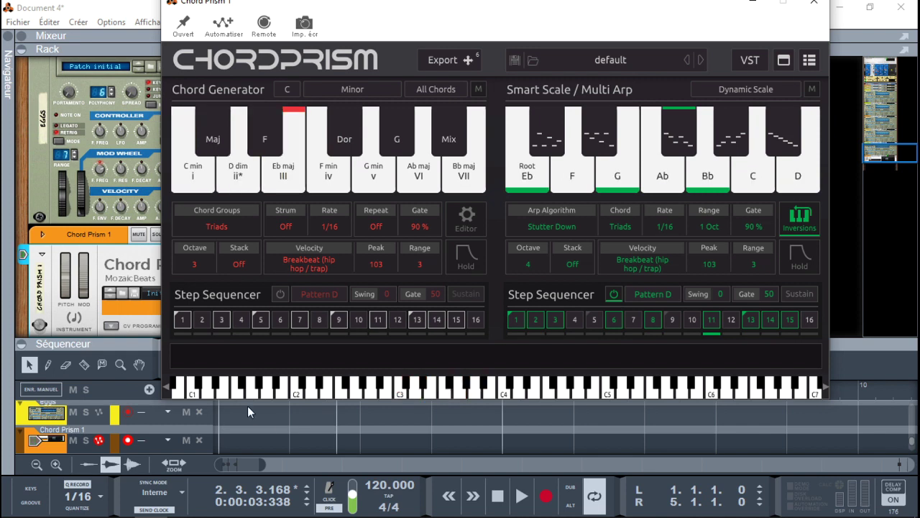
Close the plugin window and record a four-bar chord part from bar 1 on the Chord Prism 1 track.
{"action": "left_click", "coordinate": [825, 8]}
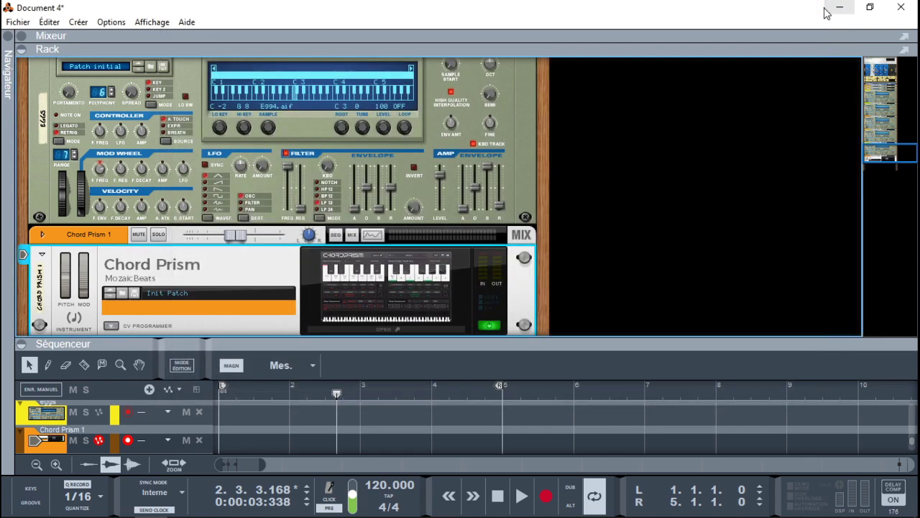
{"action": "left_click", "coordinate": [272, 446]}
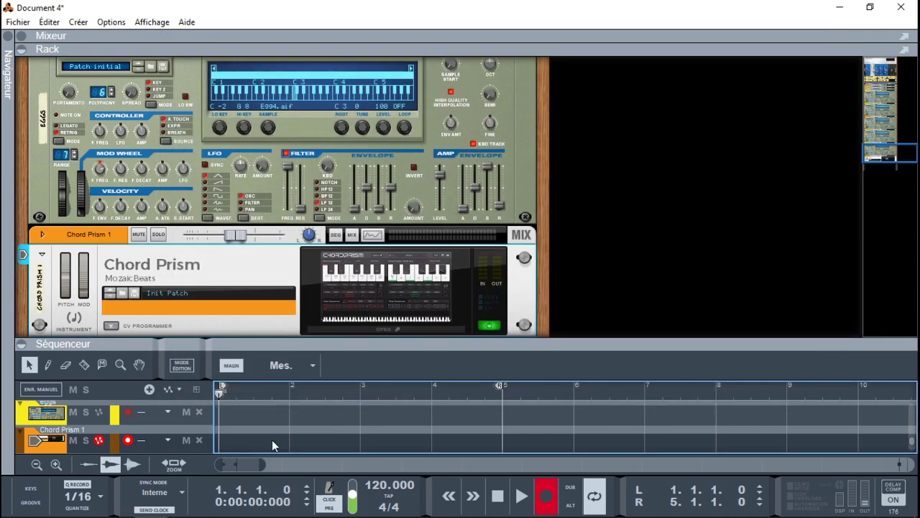
{"action": "key", "text": "space"}
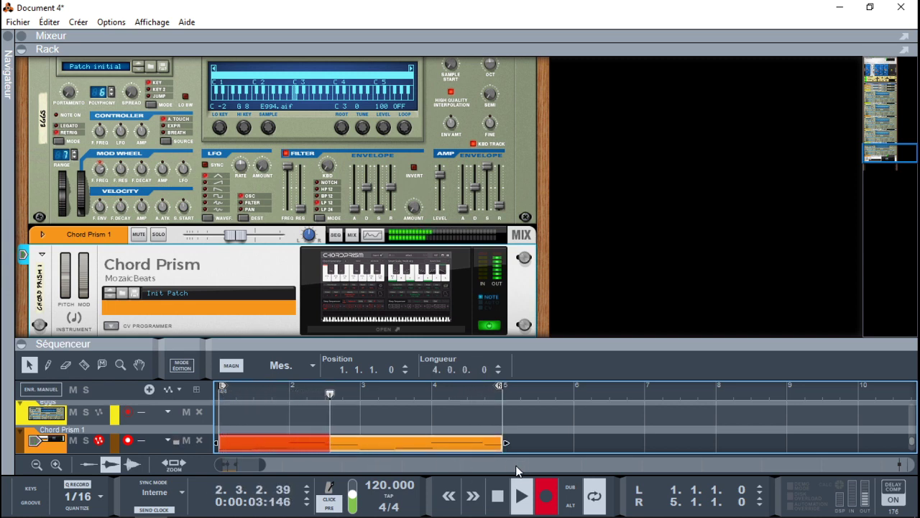
{"action": "left_click", "coordinate": [550, 496]}
Open the recorded chord clip in the note editor and set the velocity of all its notes to 45.
{"action": "double_click", "coordinate": [474, 445]}
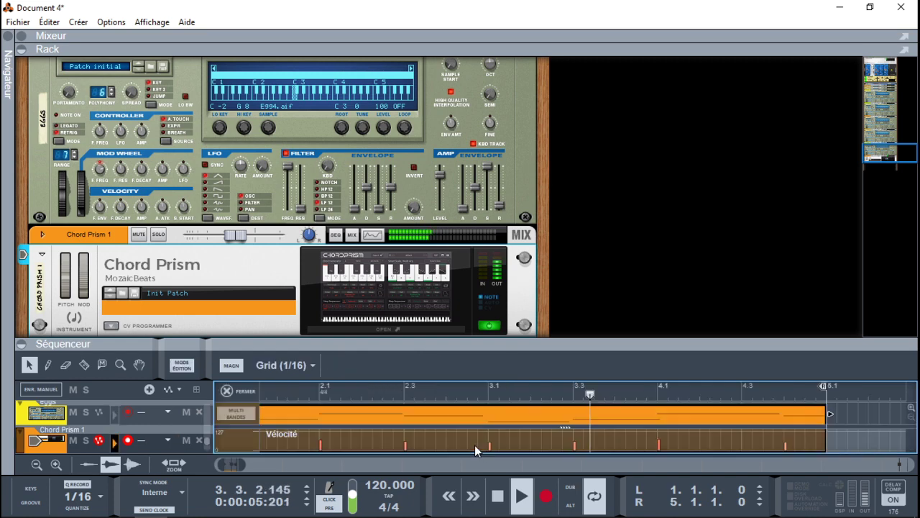
{"action": "left_click", "coordinate": [23, 50]}
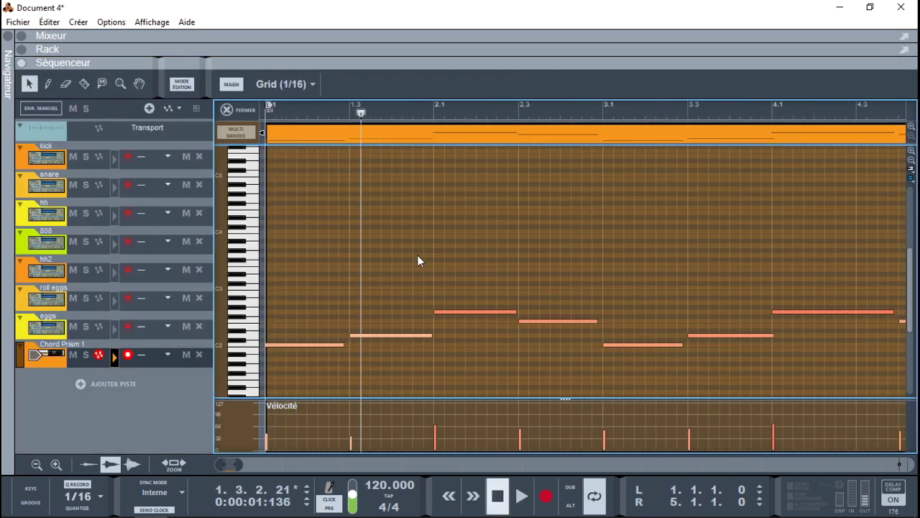
{"action": "key", "text": "ctrl+a"}
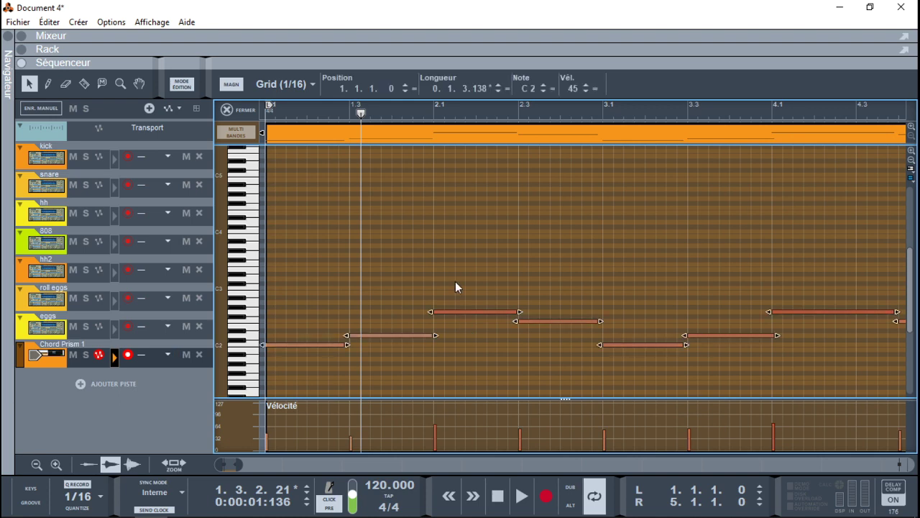
{"action": "left_click", "coordinate": [591, 87]}
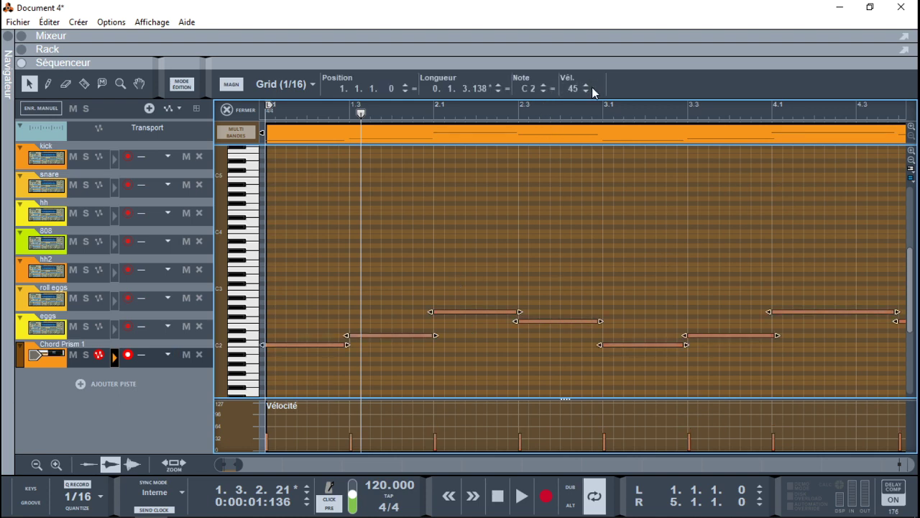
{"action": "key", "text": "ctrl+e"}
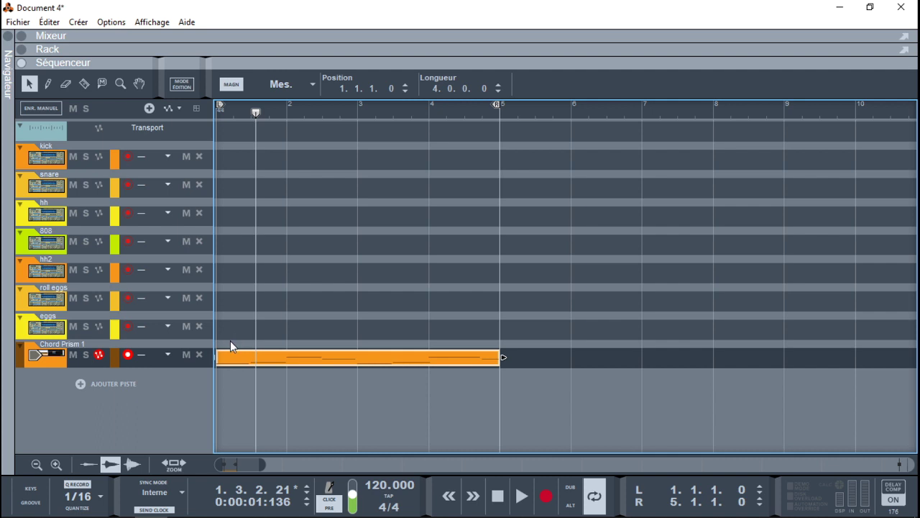
Add a new note lane to the Chord Prism 1 track and record a four-bar melody part on it.
{"action": "left_click", "coordinate": [148, 108]}
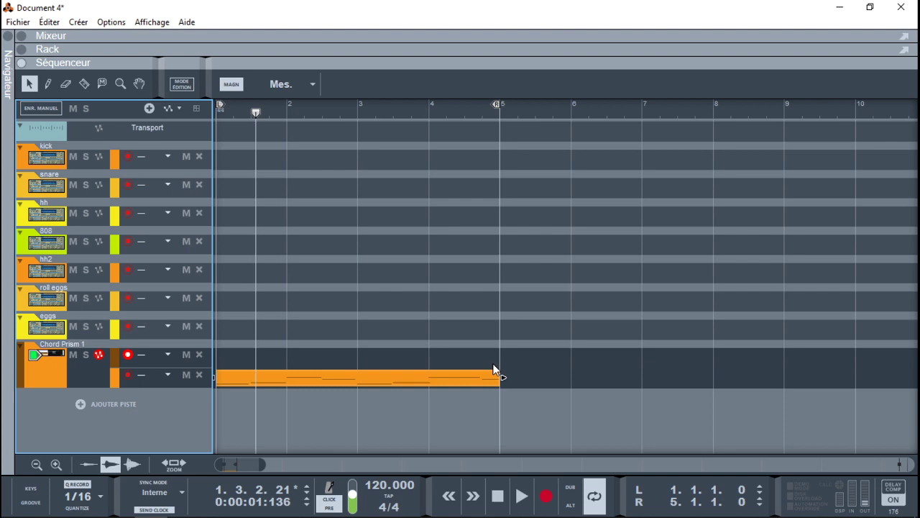
{"action": "key", "text": "F6"}
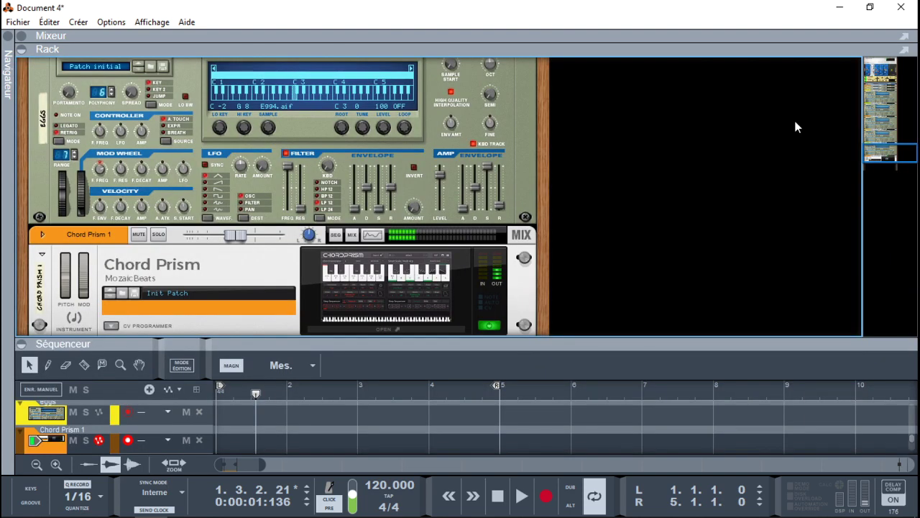
{"action": "key", "text": "space"}
{"action": "key", "text": "ctrl+Return"}
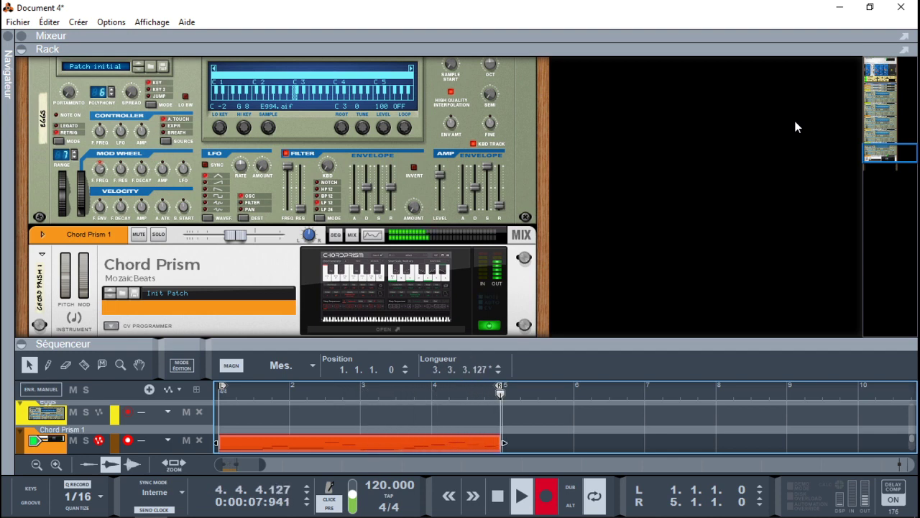
{"action": "left_click", "coordinate": [554, 493]}
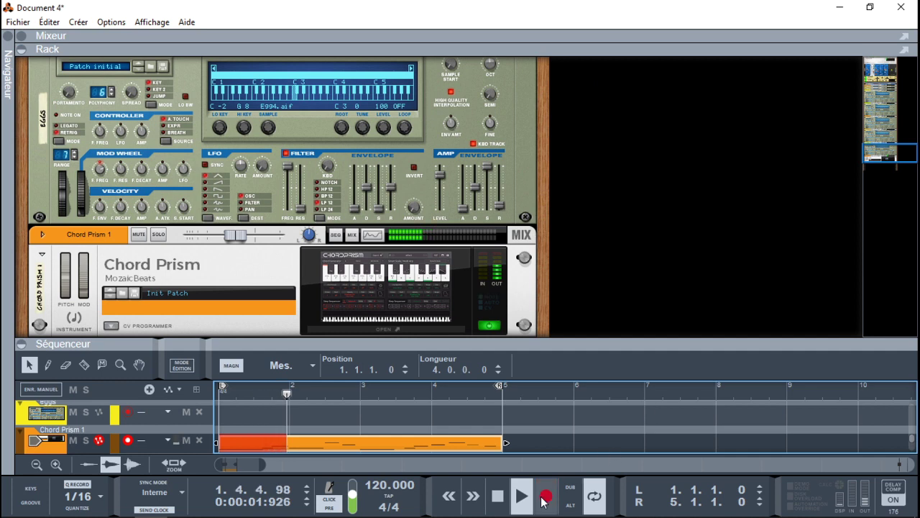
Replace the melody note at 4.1.1 with a D3 one beat long in the new clip.
{"action": "double_click", "coordinate": [483, 447]}
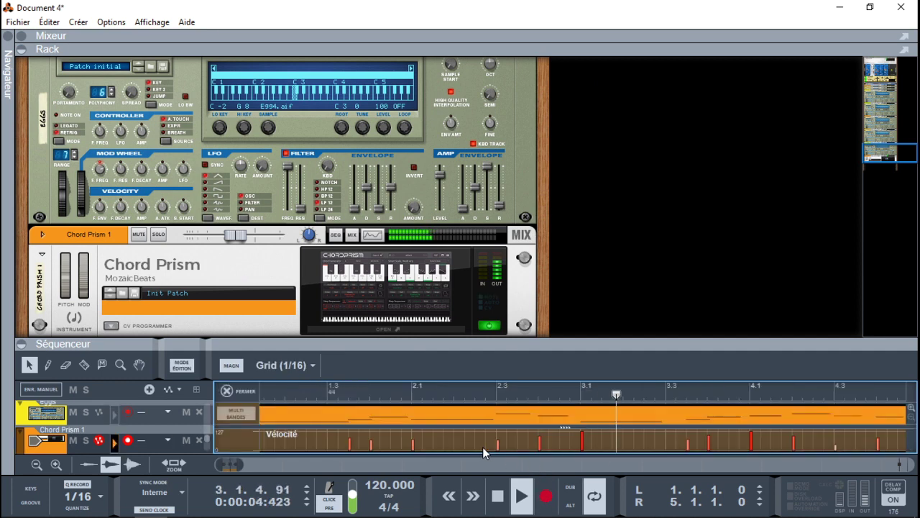
{"action": "left_click", "coordinate": [22, 49]}
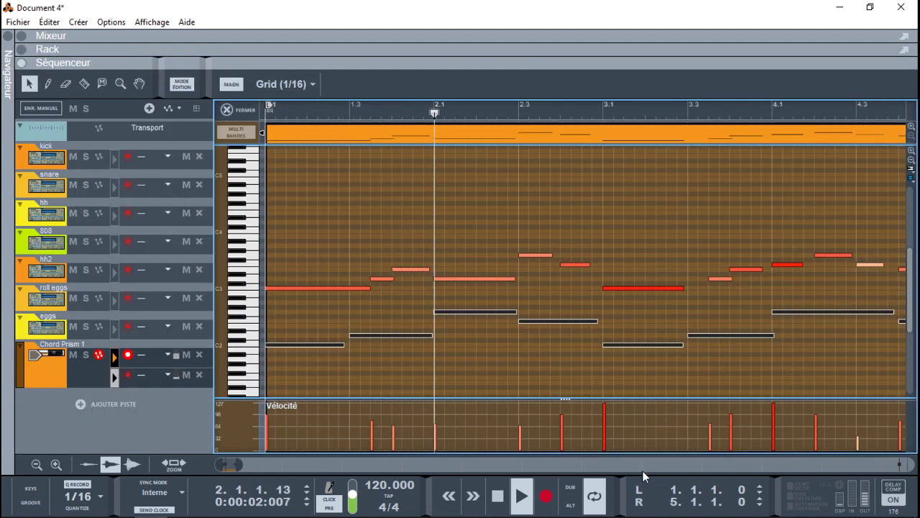
{"action": "left_click", "coordinate": [498, 494]}
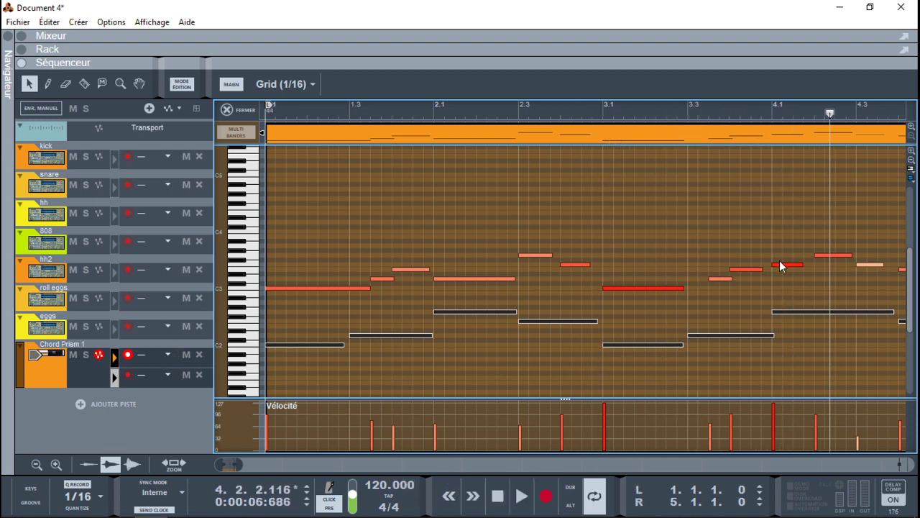
{"action": "left_click_drag", "start_coordinate": [785, 266], "coordinate": [784, 271]}
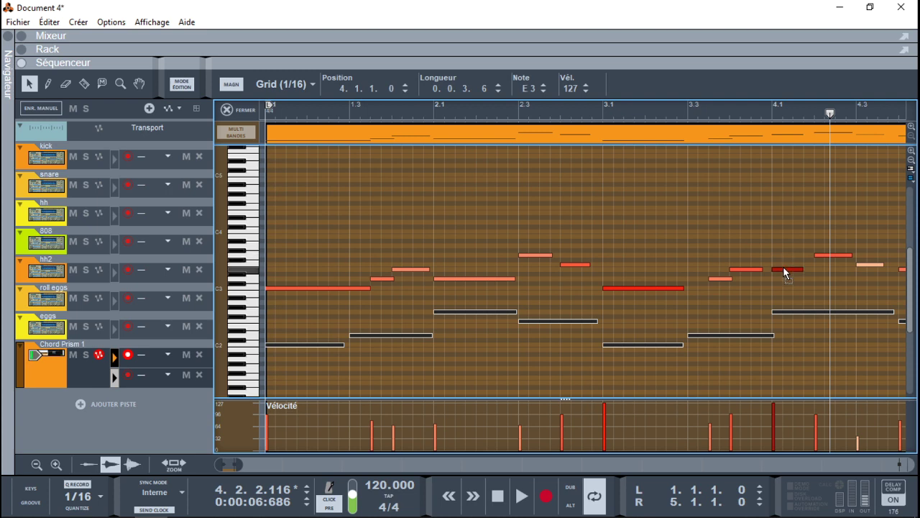
{"action": "key", "text": "Delete"}
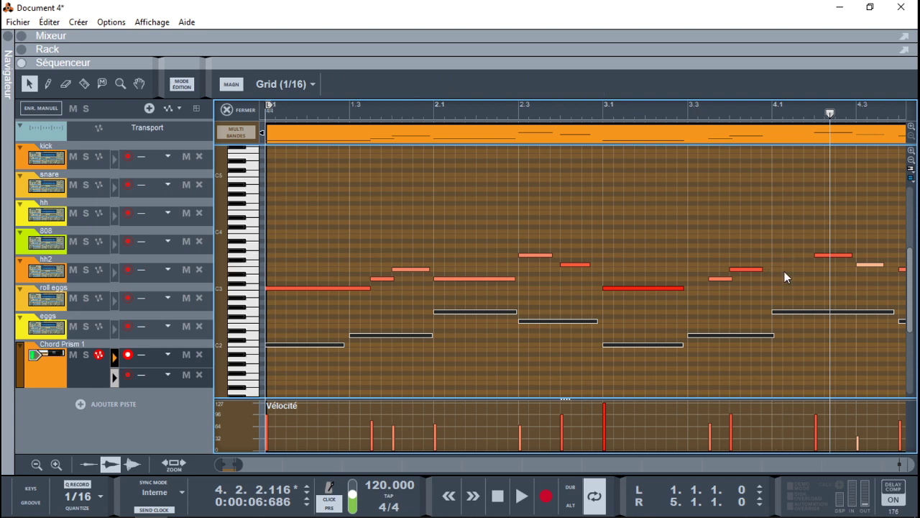
{"action": "double_click", "coordinate": [778, 278]}
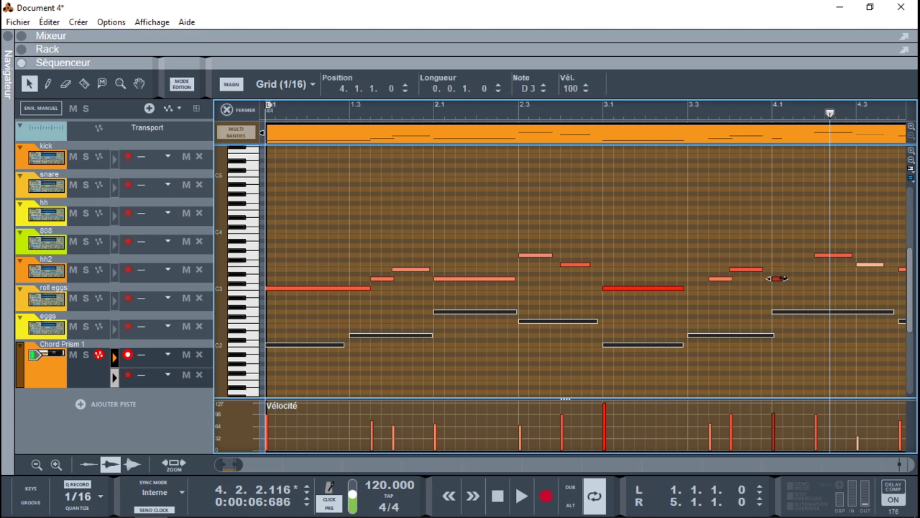
Play the edited melody clip from the start and close its note editor.
{"action": "key", "text": "Home"}
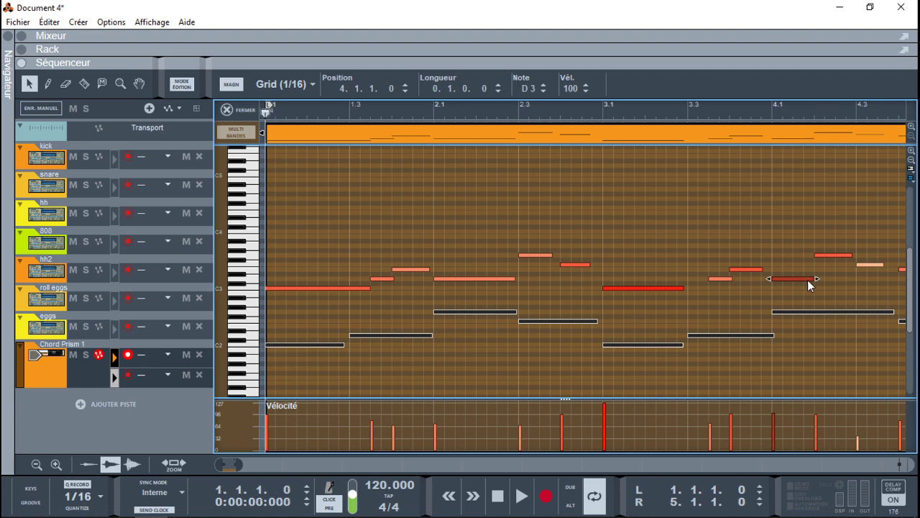
{"action": "key", "text": "space"}
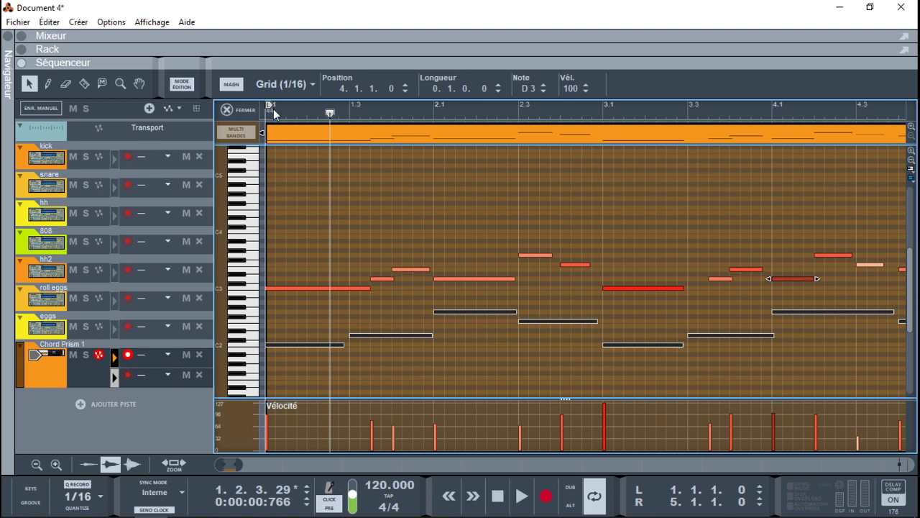
{"action": "left_click", "coordinate": [230, 111]}
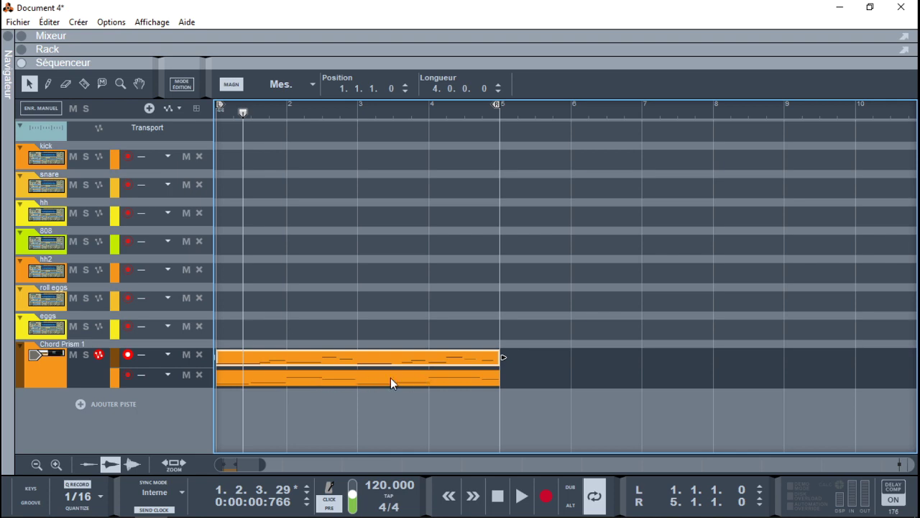
Reopen the Chord Prism window from the rack, keep it pinned open, and return the song position to the start.
{"action": "left_click", "coordinate": [22, 50]}
{"action": "left_click_drag", "start_coordinate": [894, 158], "coordinate": [893, 167]}
{"action": "left_click", "coordinate": [386, 193]}
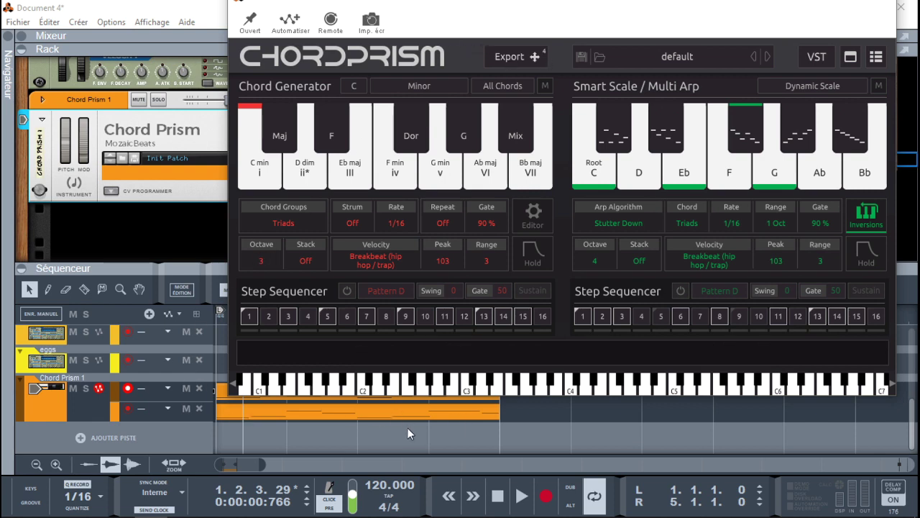
{"action": "left_click", "coordinate": [497, 495]}
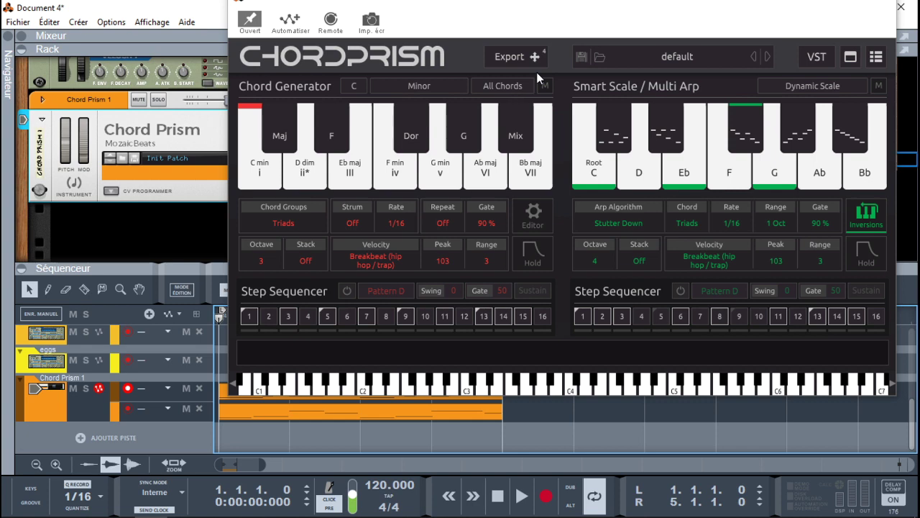
Play the four-bar loop through and export the captured MIDI from Chord Prism to a new track below Chord Prism 1.
{"action": "key", "text": "space"}
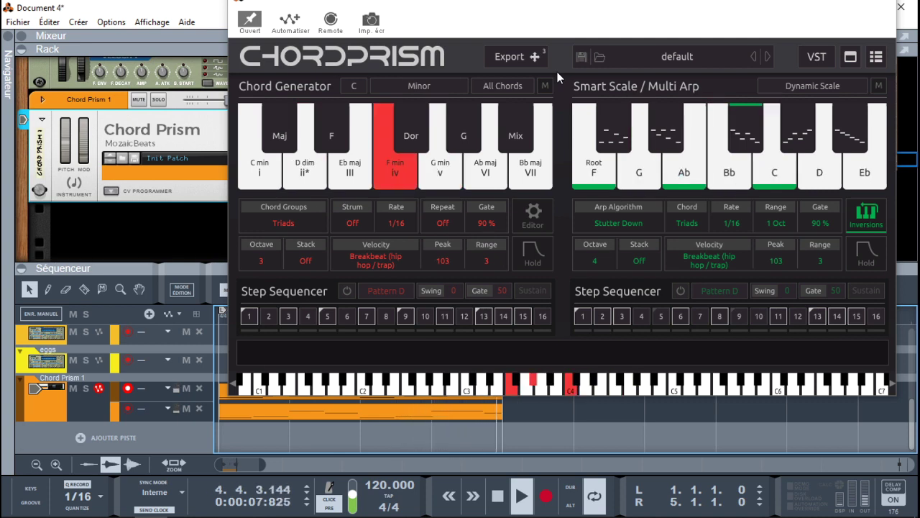
{"action": "key", "text": "space"}
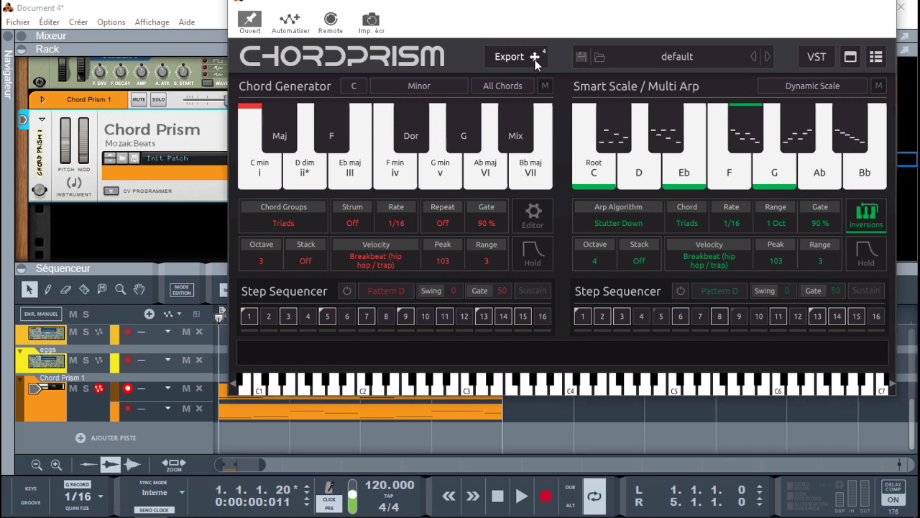
{"action": "mouse_move", "coordinate": [535, 63]}
{"action": "left_mouse_down"}
{"action": "mouse_move", "coordinate": [607, 419]}
{"action": "mouse_move", "coordinate": [592, 407]}
{"action": "left_mouse_up"}
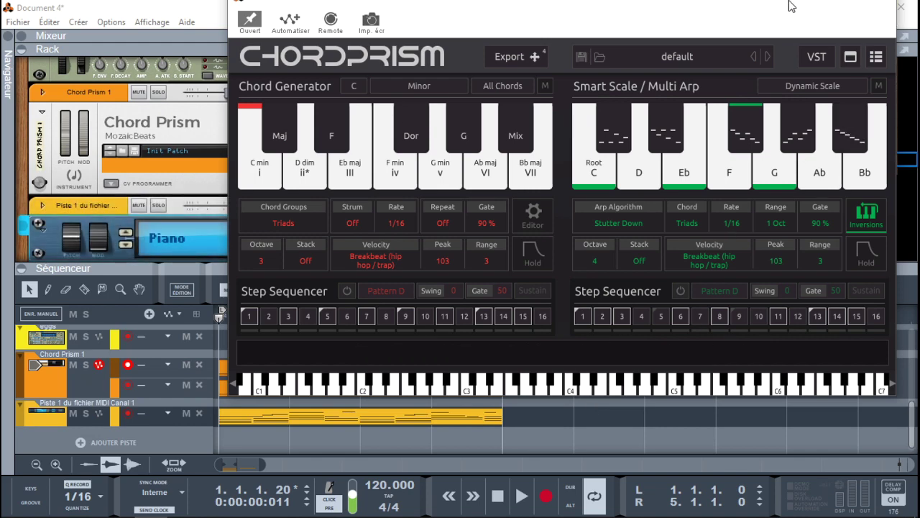
Delete the leftover four-bar Chord Prism clip at bar 6 and play the exported piano track soloed through the four bars.
{"action": "left_click_drag", "start_coordinate": [790, 8], "coordinate": [791, 49]}
{"action": "left_click", "coordinate": [820, 40]}
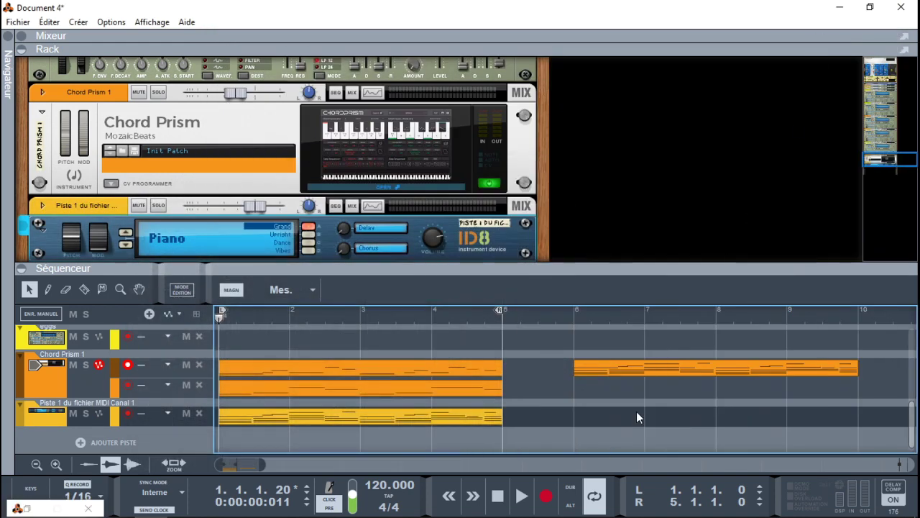
{"action": "mouse_move", "coordinate": [646, 372]}
{"action": "left_mouse_down"}
{"action": "mouse_move", "coordinate": [680, 364]}
{"action": "mouse_move", "coordinate": [654, 374]}
{"action": "left_mouse_up"}
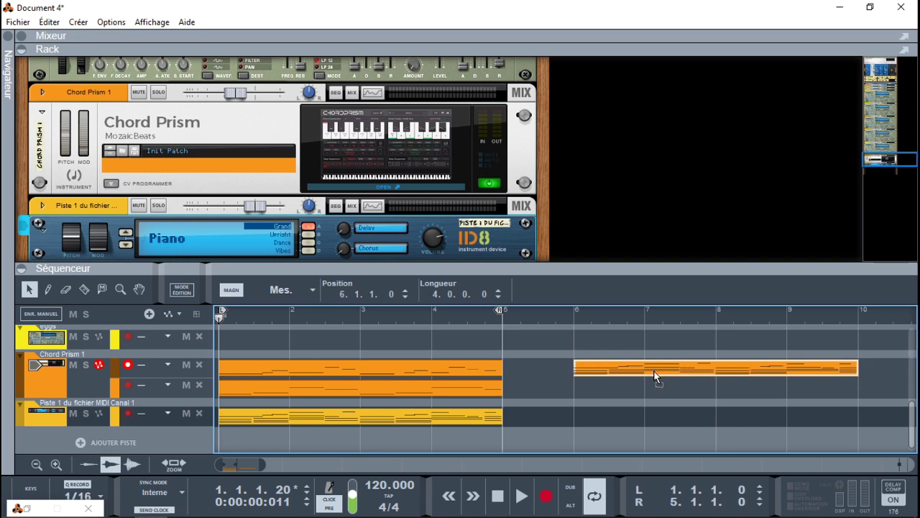
{"action": "left_click", "coordinate": [649, 361]}
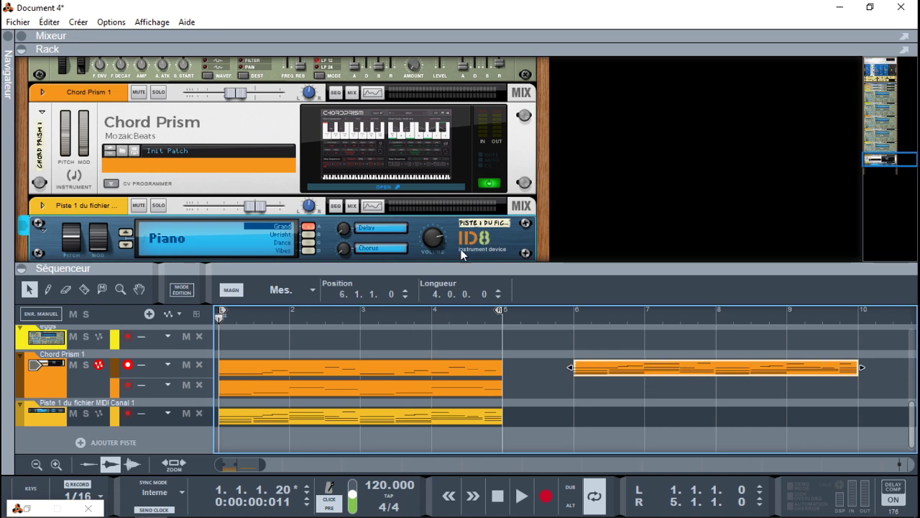
{"action": "left_click", "coordinate": [87, 414]}
{"action": "left_click", "coordinate": [710, 364]}
{"action": "key", "text": "Delete"}
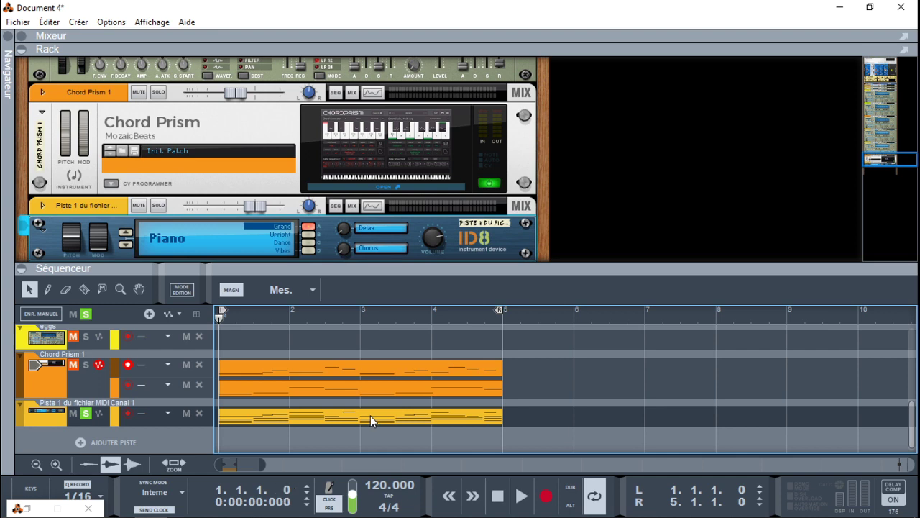
{"action": "key", "text": "space"}
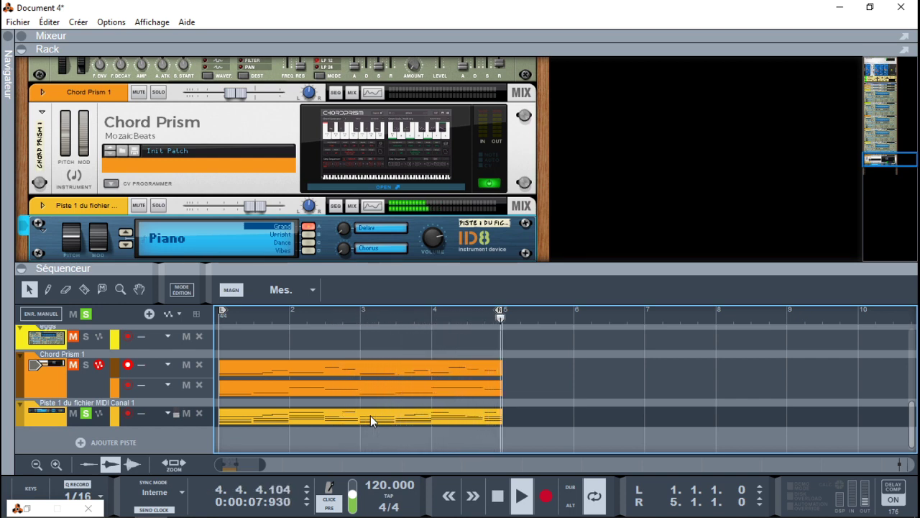
{"action": "key", "text": "space"}
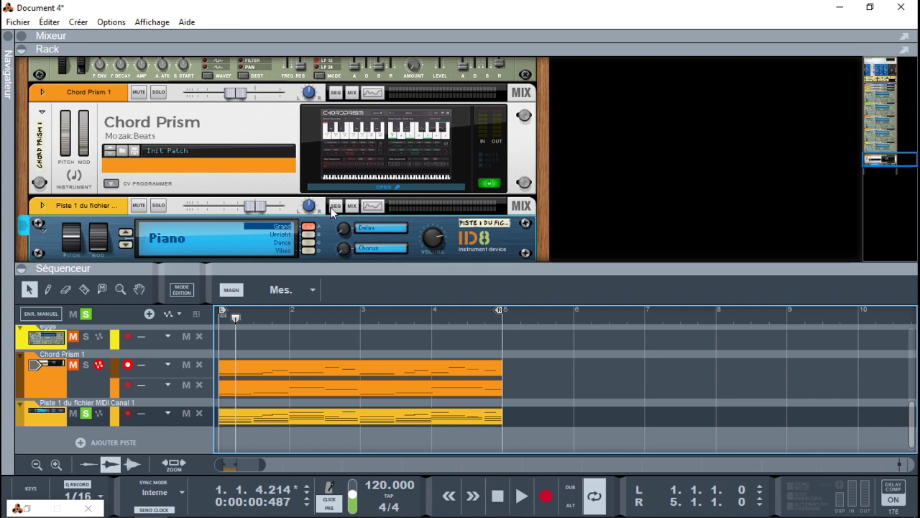
Toggle the Chord Generator's MIDI mute on and off in the Chord Prism window, and mute the Smart Scale / Multi Arp output.
{"action": "left_click", "coordinate": [343, 189]}
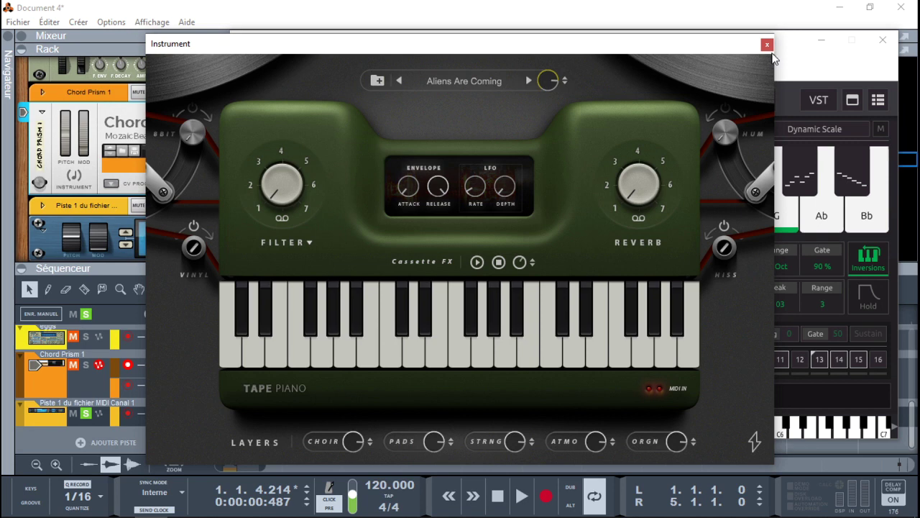
{"action": "left_click", "coordinate": [766, 45]}
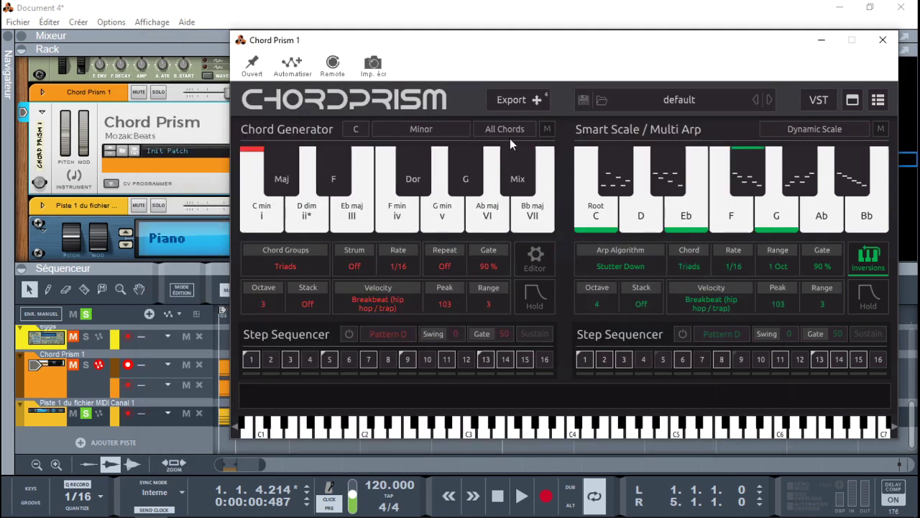
{"action": "left_click", "coordinate": [547, 129]}
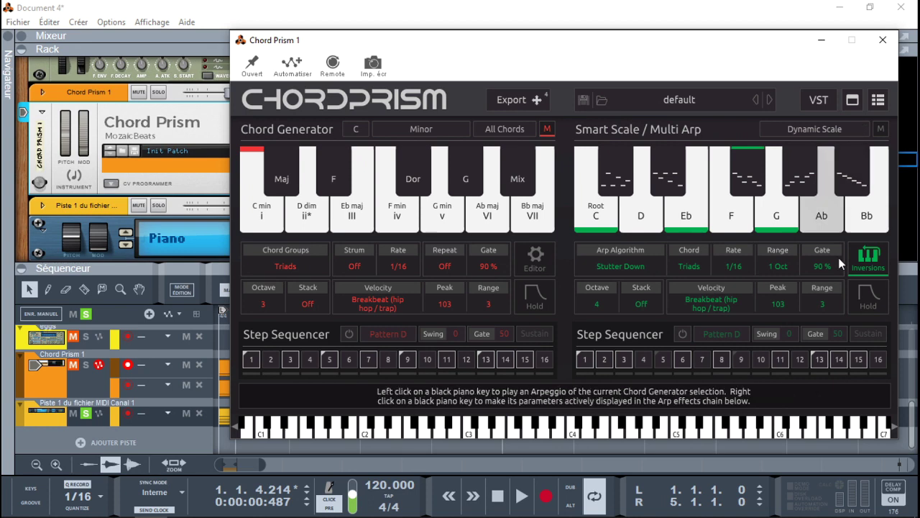
{"action": "left_click", "coordinate": [546, 129]}
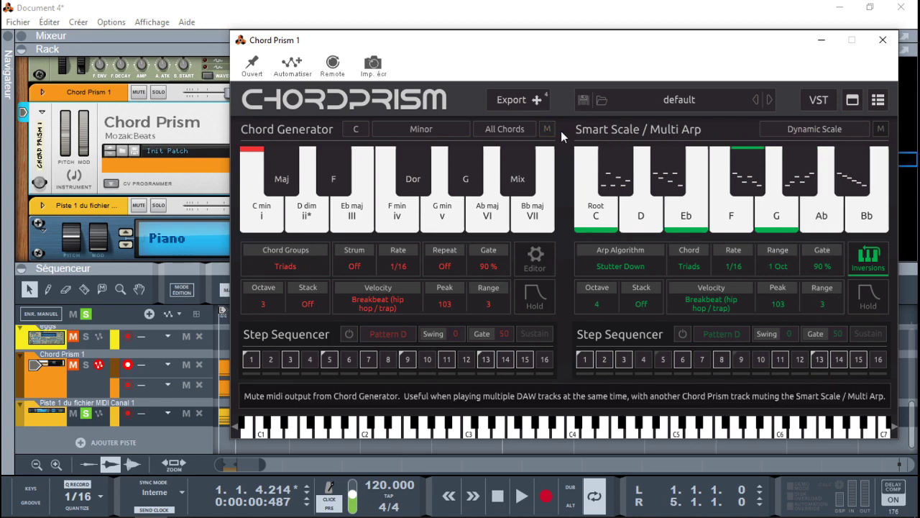
{"action": "left_click", "coordinate": [885, 129]}
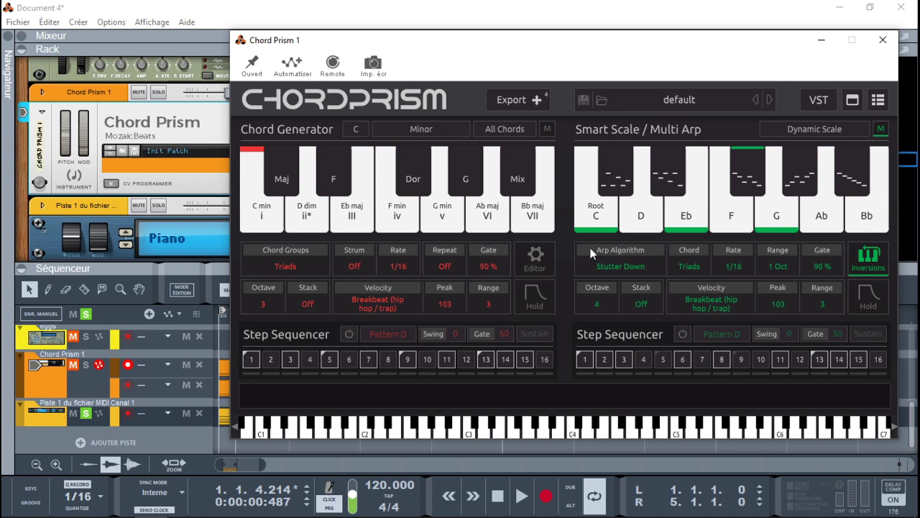
{"action": "left_click", "coordinate": [882, 40]}
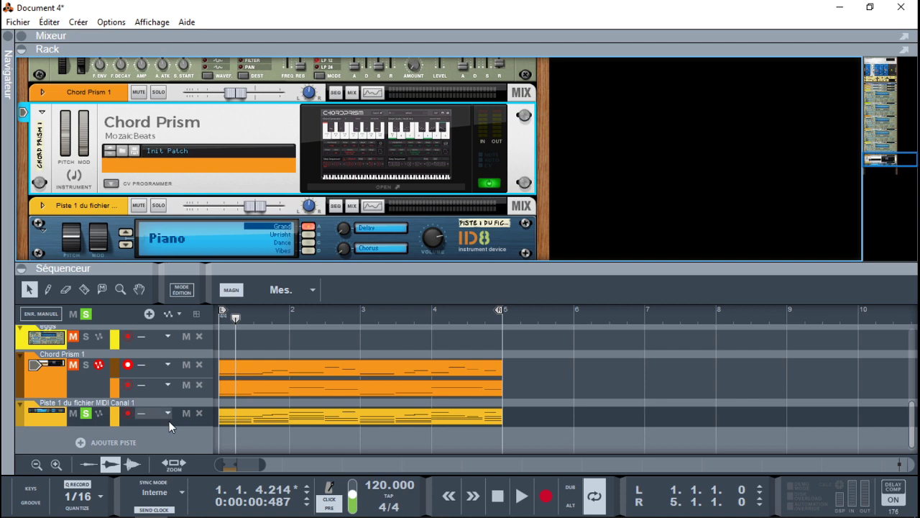
Switch the exported track's ID8 to Electric Piano and play it from the start together with the soloed Chord Prism track.
{"action": "left_click", "coordinate": [237, 239]}
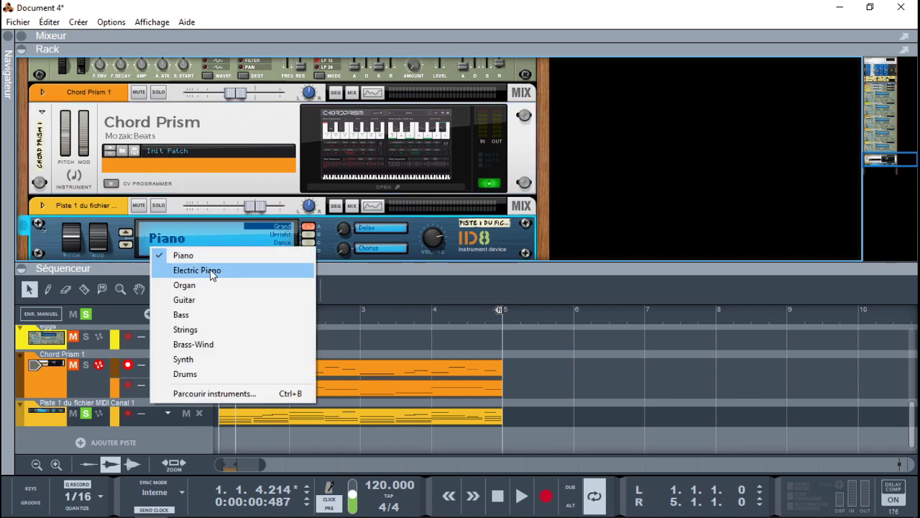
{"action": "left_click", "coordinate": [209, 268]}
{"action": "left_click", "coordinate": [87, 364]}
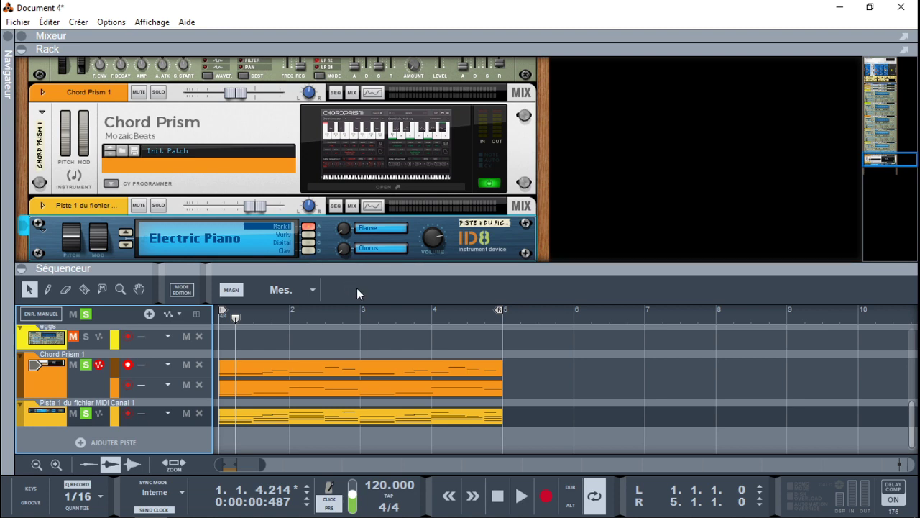
{"action": "key", "text": "Home"}
{"action": "key", "text": "space"}
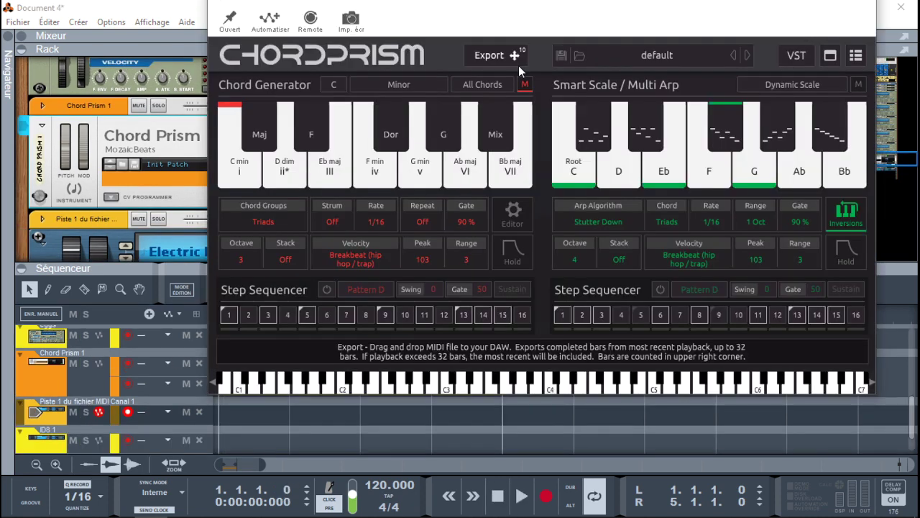
Play the four bars with the Chord Generator muted and export the captured melody MIDI to the Piste 1 track at bar 1.
{"action": "key", "text": "space"}
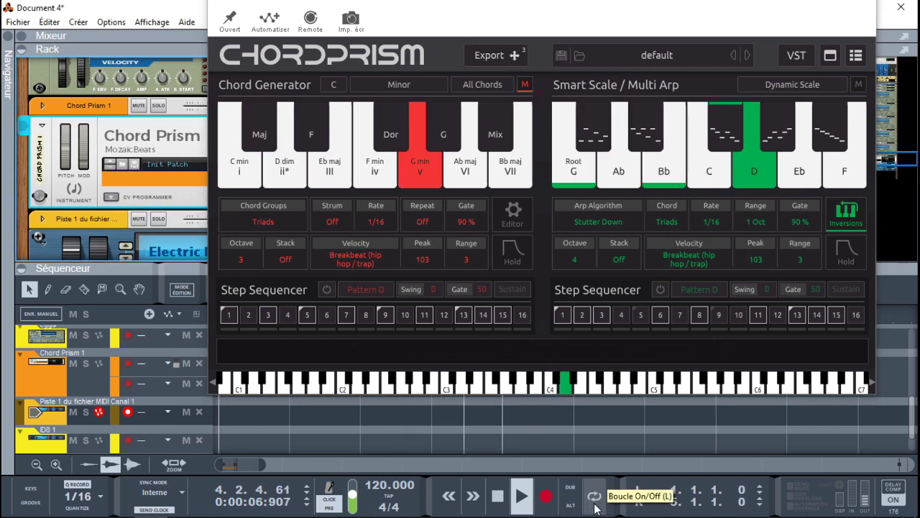
{"action": "key", "text": "space"}
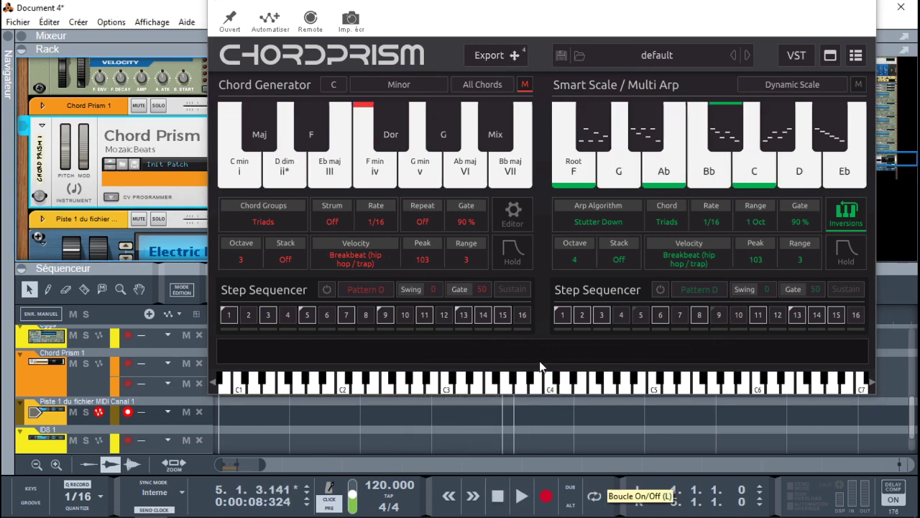
{"action": "left_click_drag", "start_coordinate": [514, 56], "coordinate": [522, 186]}
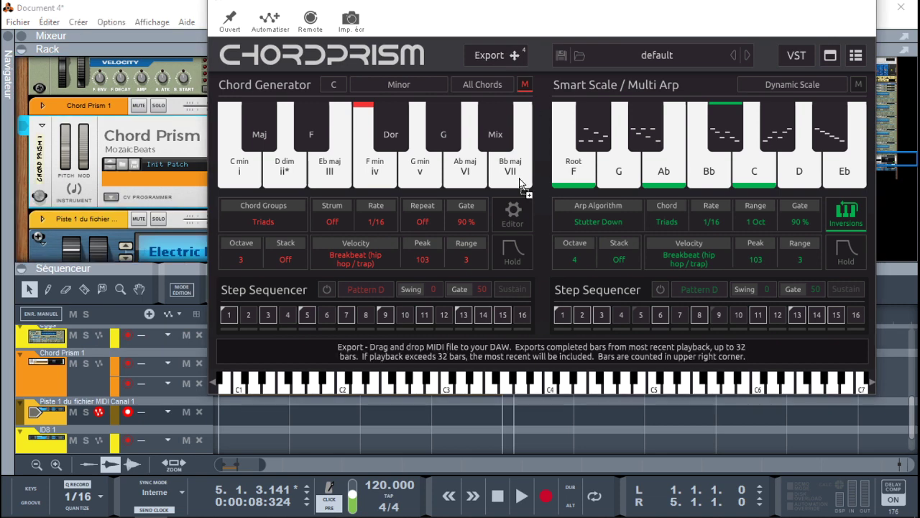
{"action": "left_click_drag", "start_coordinate": [237, 424], "coordinate": [231, 418]}
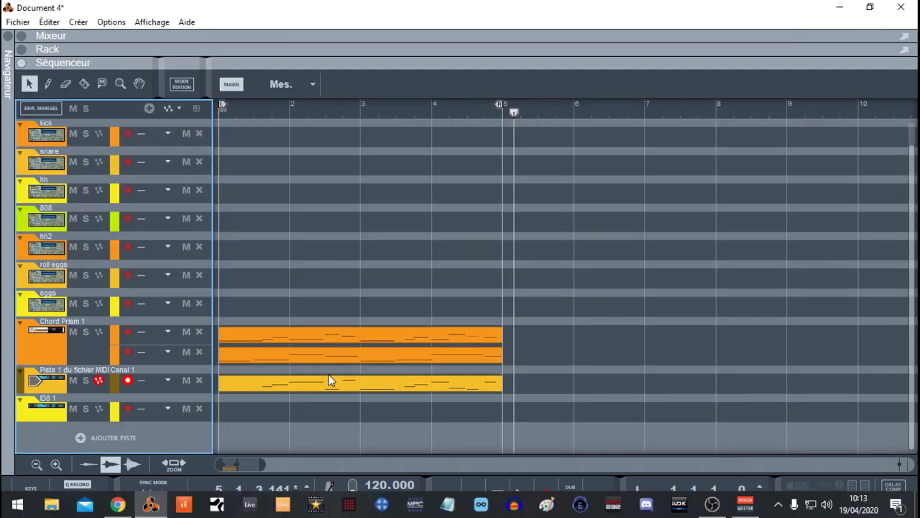
Solo the Piste 1 track and play its exported melody clip through the four bars.
{"action": "left_click", "coordinate": [85, 381]}
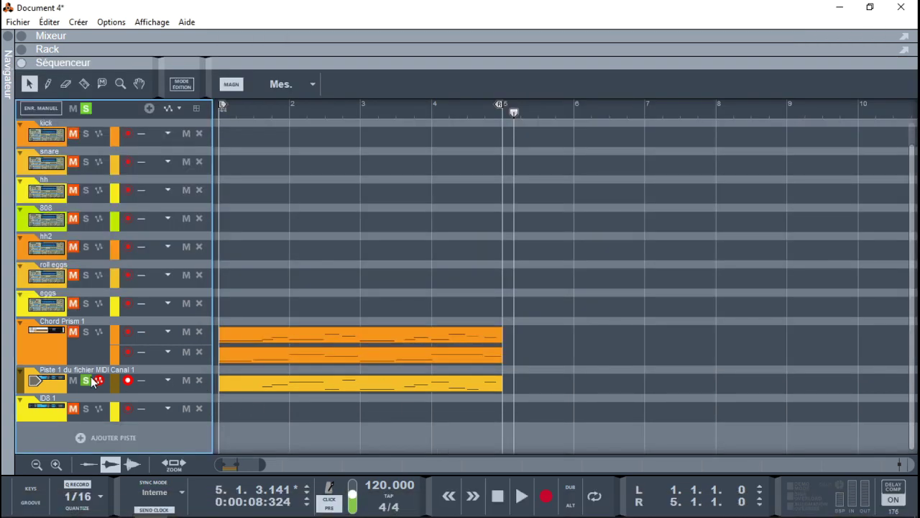
{"action": "key", "text": "space"}
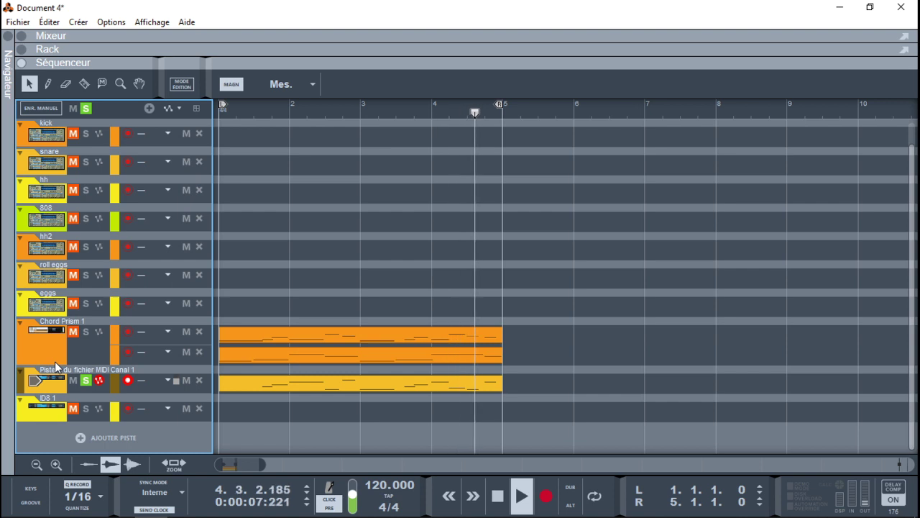
{"action": "key", "text": "space"}
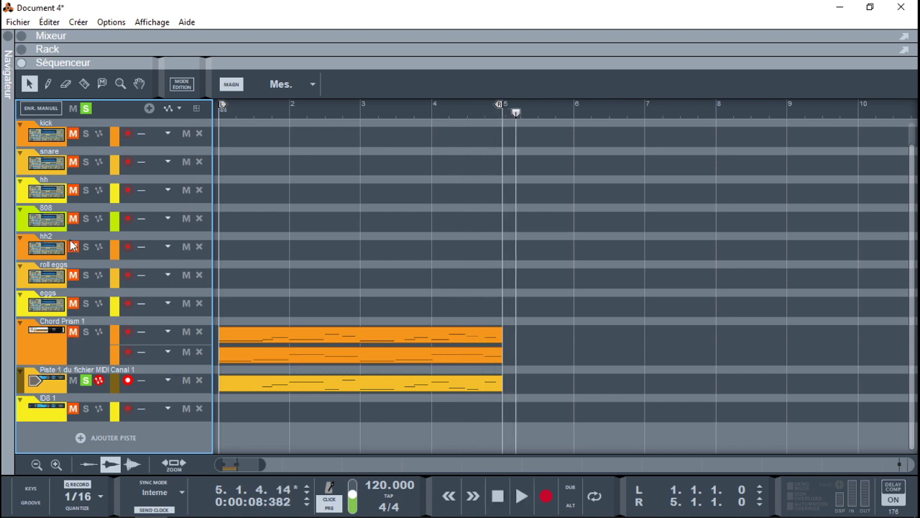
Reopen Chord Prism from the rack, mute Smart Scale / Multi Arp instead of the Chord Generator, and solo the Chord Prism 1 track.
{"action": "left_click", "coordinate": [22, 50]}
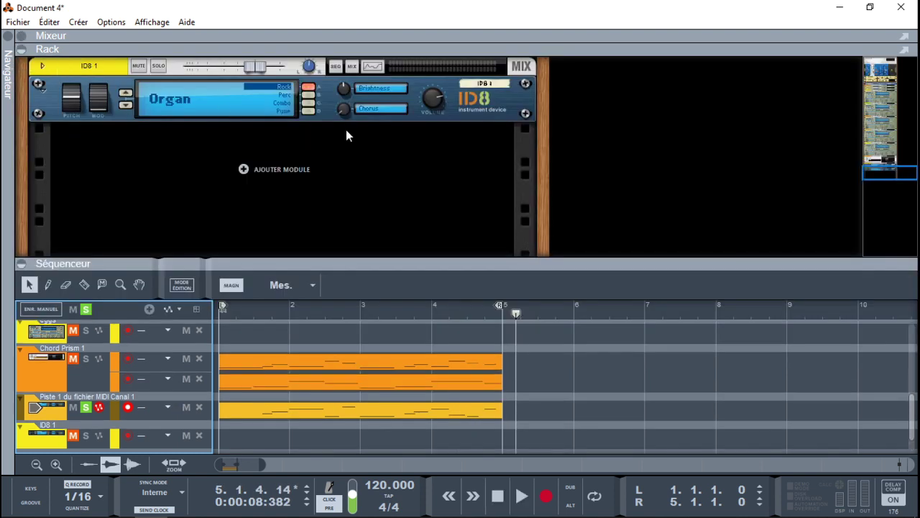
{"action": "left_click_drag", "start_coordinate": [885, 166], "coordinate": [883, 150]}
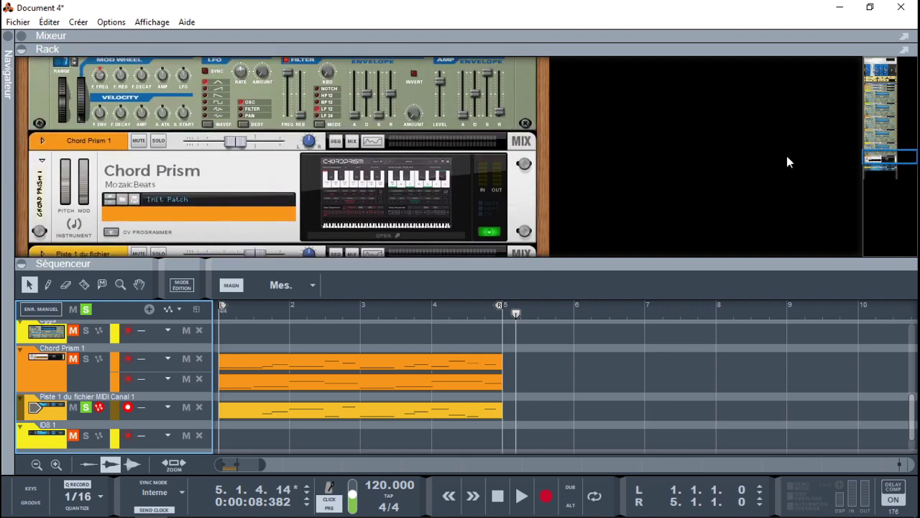
{"action": "double_click", "coordinate": [461, 188]}
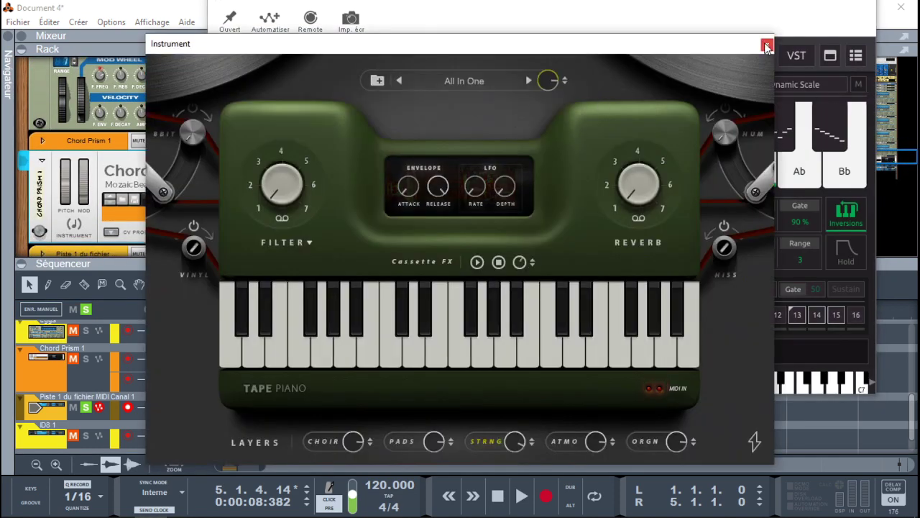
{"action": "left_click", "coordinate": [767, 46]}
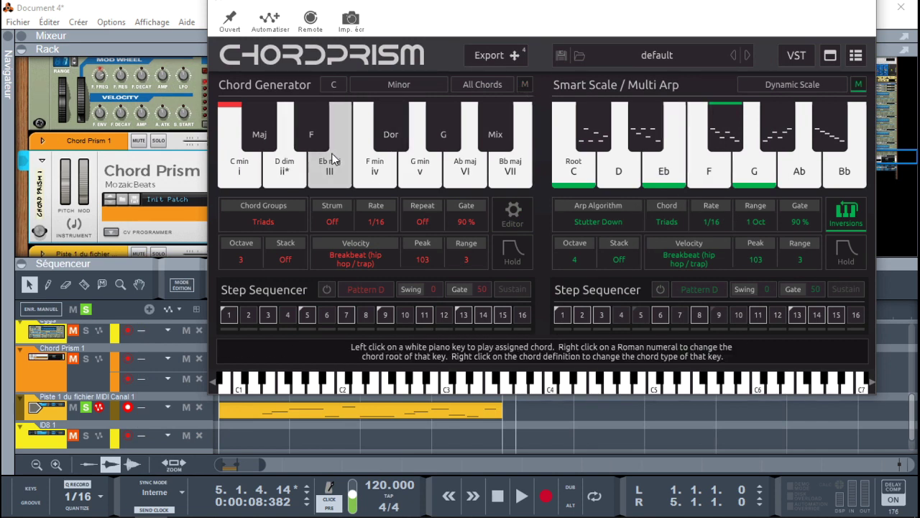
{"action": "left_click", "coordinate": [85, 359]}
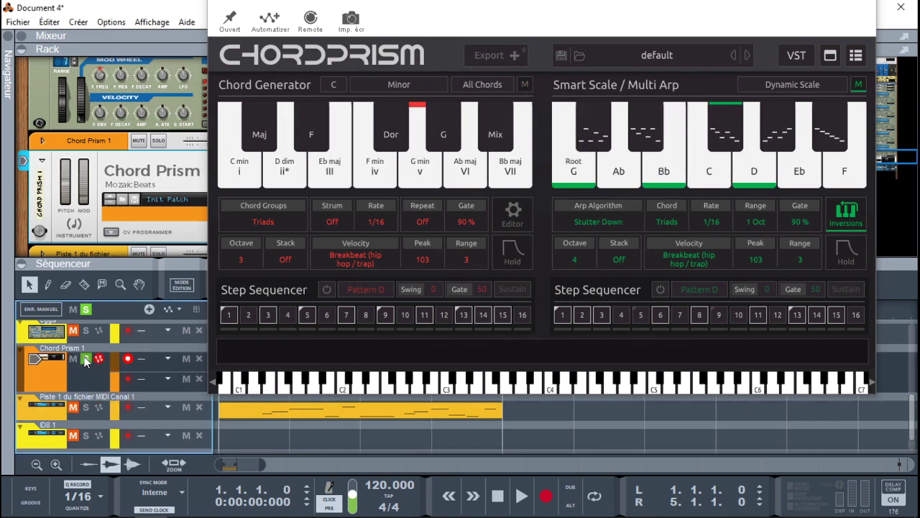
Play the four bars through and export the captured chord MIDI to the ID8 1 track at bar 1.
{"action": "key", "text": "space"}
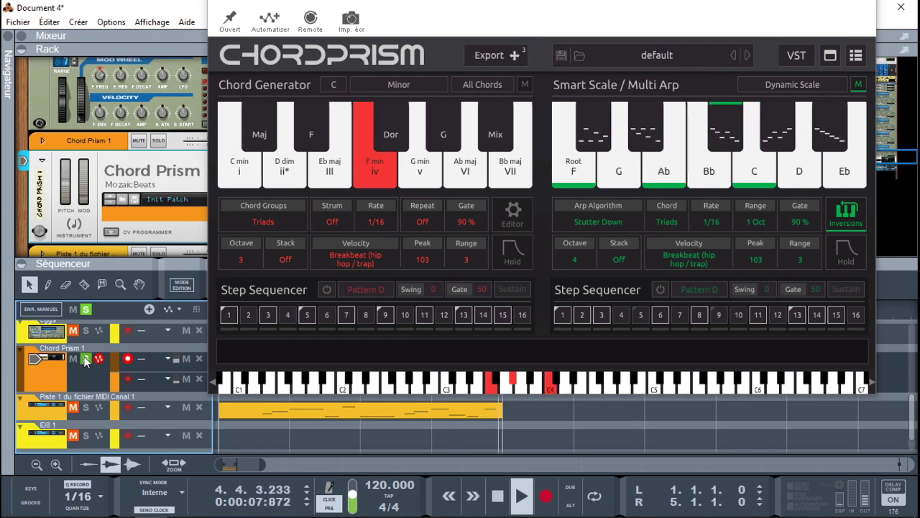
{"action": "key", "text": "space"}
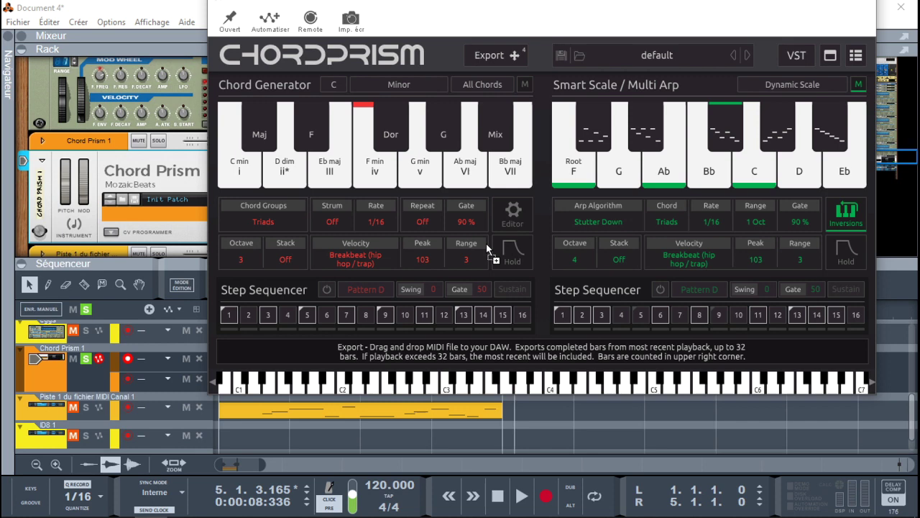
{"action": "left_click_drag", "start_coordinate": [241, 444], "coordinate": [233, 442]}
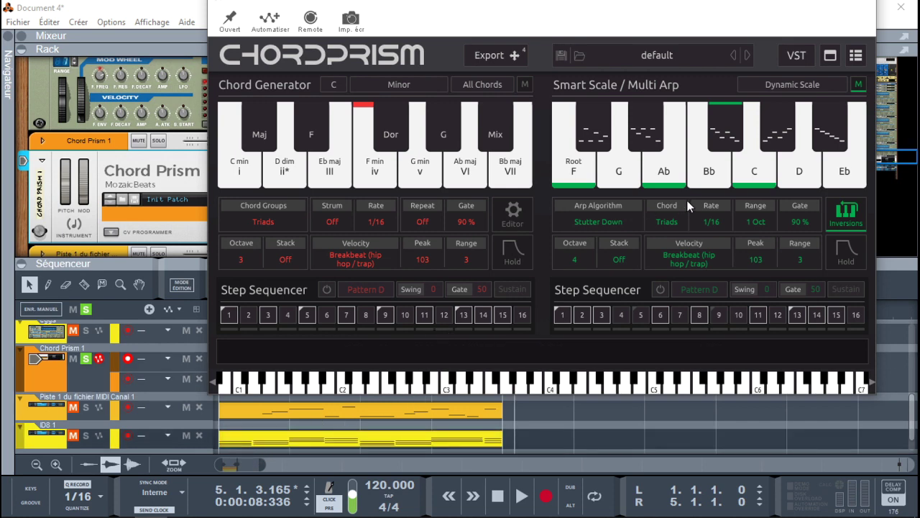
Close Chord Prism, play the exported melody and chord tracks soloed together, and add the Chord Prism 1 track to the solo.
{"action": "left_click", "coordinate": [862, 5]}
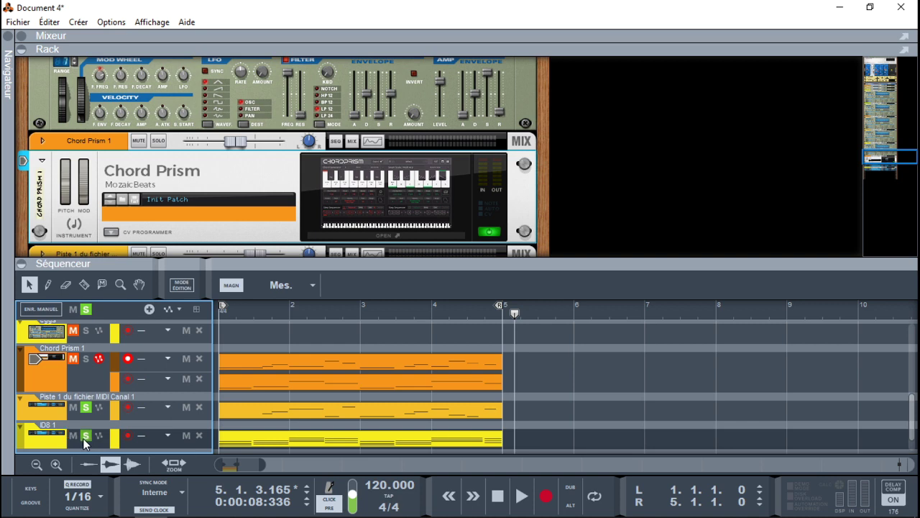
{"action": "key", "text": "space"}
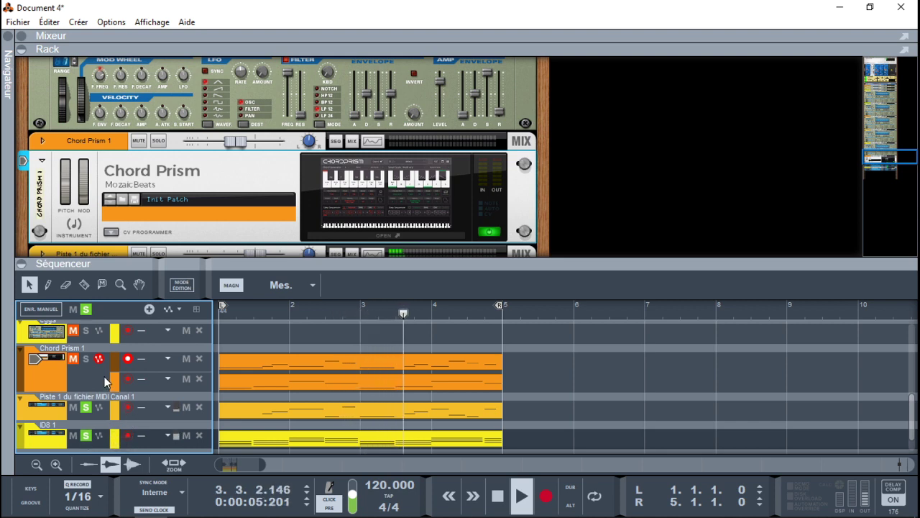
{"action": "left_click", "coordinate": [85, 359]}
{"action": "key", "text": "space"}
Play the three soloed tracks from the start with the loop on and show the mixer.
{"action": "key", "text": "KP_0"}
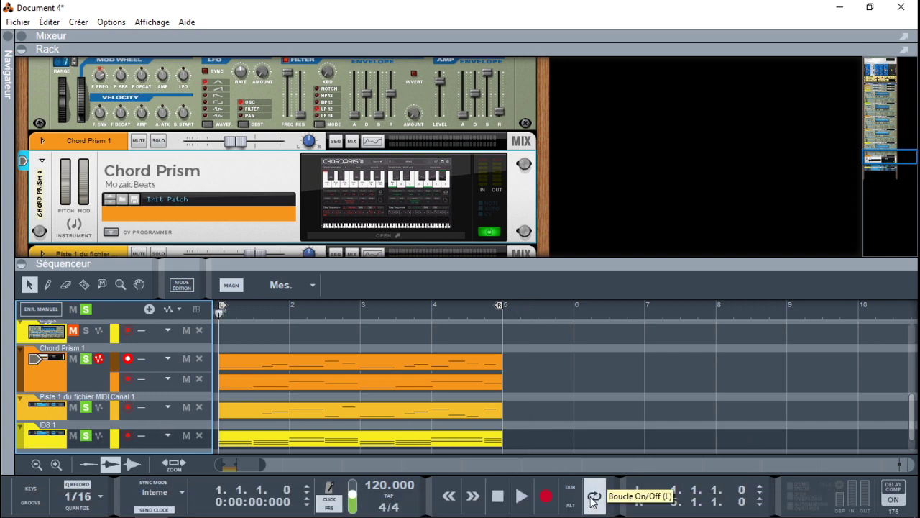
{"action": "key", "text": "space"}
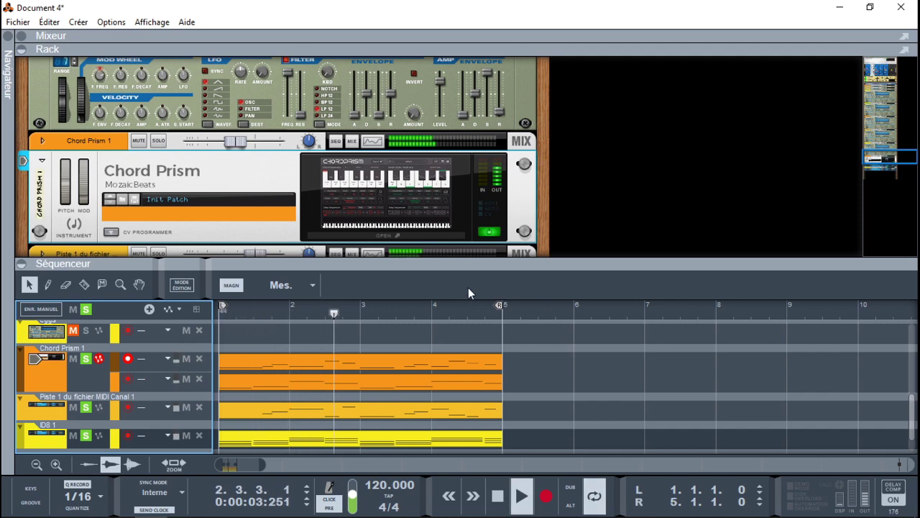
{"action": "key", "text": "F5"}
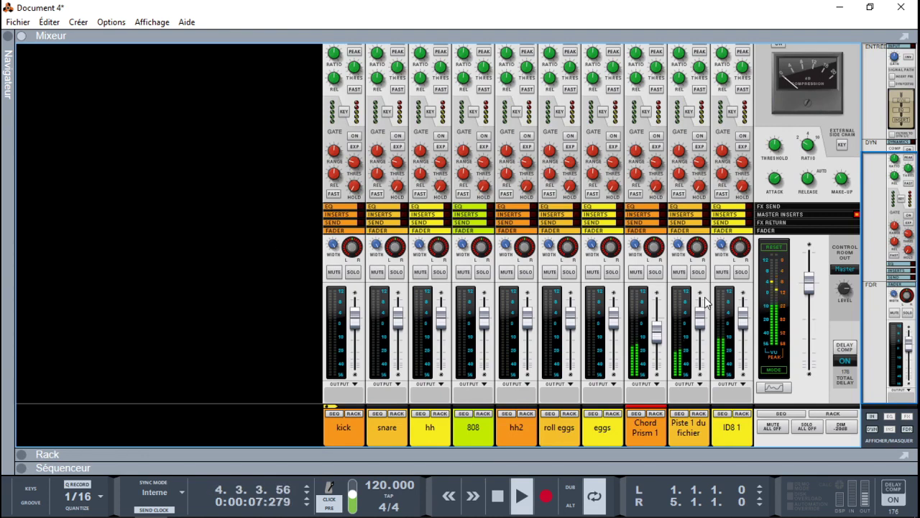
Lower the Piste 1 du fichier channel to about -13.1 dB, then solo Chord Prism 1 and lower its level.
{"action": "left_click_drag", "start_coordinate": [701, 325], "coordinate": [745, 326]}
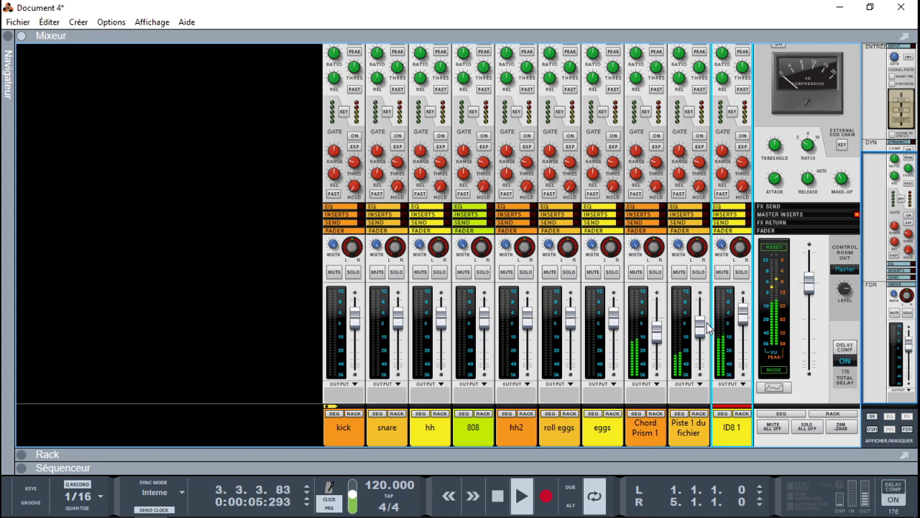
{"action": "left_click_drag", "start_coordinate": [701, 327], "coordinate": [704, 337]}
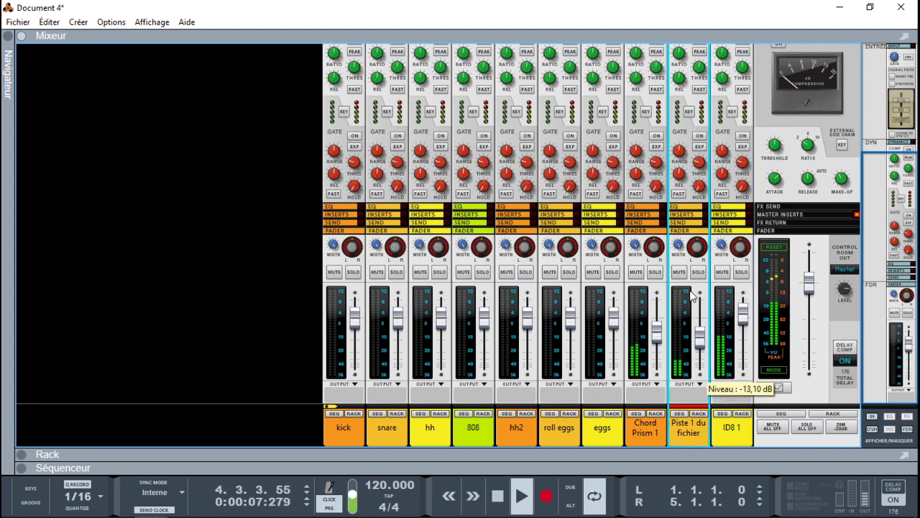
{"action": "left_click", "coordinate": [655, 272]}
{"action": "left_click_drag", "start_coordinate": [657, 334], "coordinate": [656, 358]}
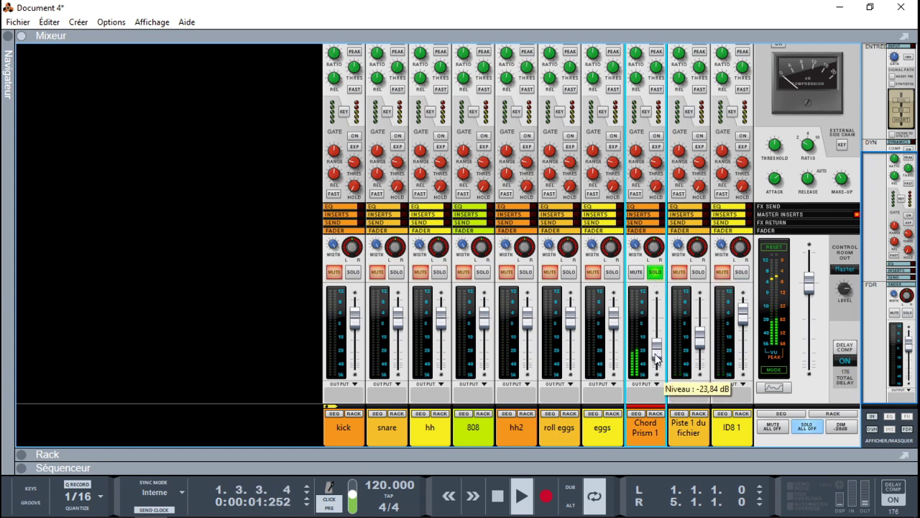
Add Piste 1 du fichier and ID8 1 to the solo, raise Piste 1 and Chord Prism 1, and lower ID8 1 to about -9.3 dB.
{"action": "left_click", "coordinate": [698, 273]}
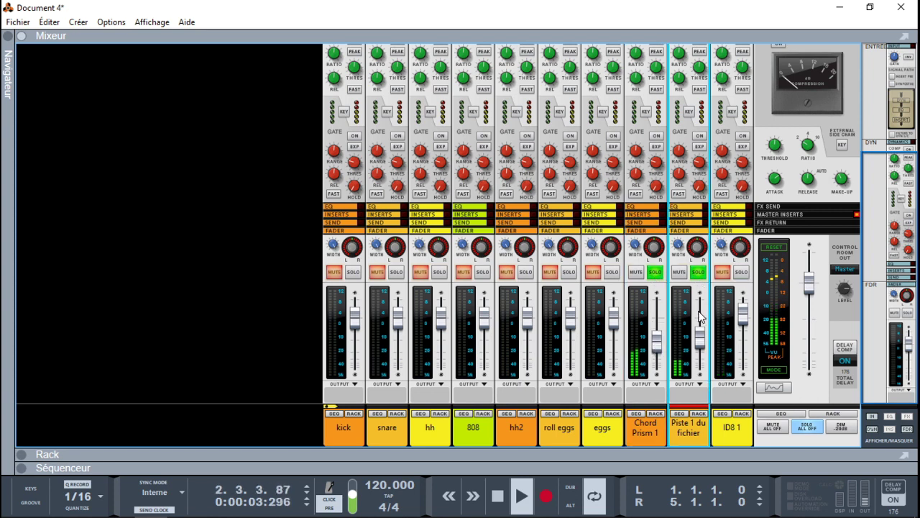
{"action": "left_click_drag", "start_coordinate": [701, 336], "coordinate": [698, 320]}
{"action": "left_click_drag", "start_coordinate": [659, 355], "coordinate": [659, 347]}
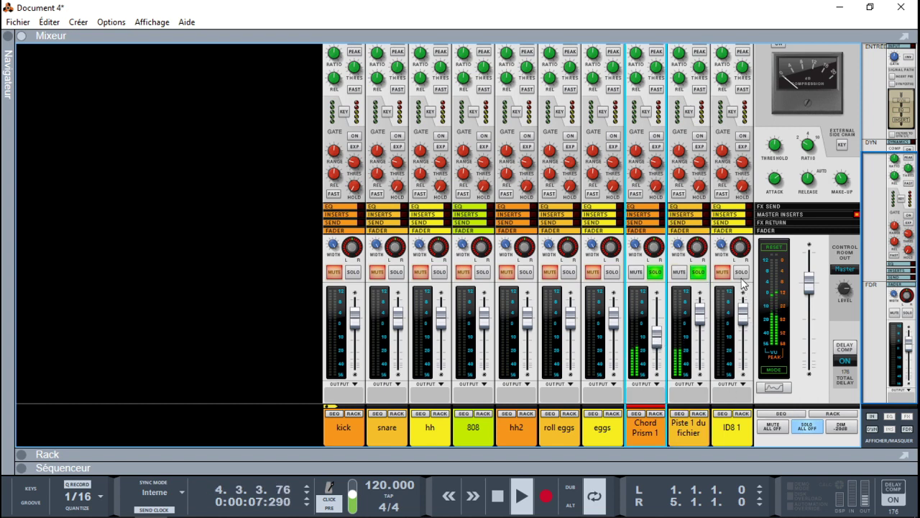
{"action": "left_click_drag", "start_coordinate": [744, 325], "coordinate": [744, 343]}
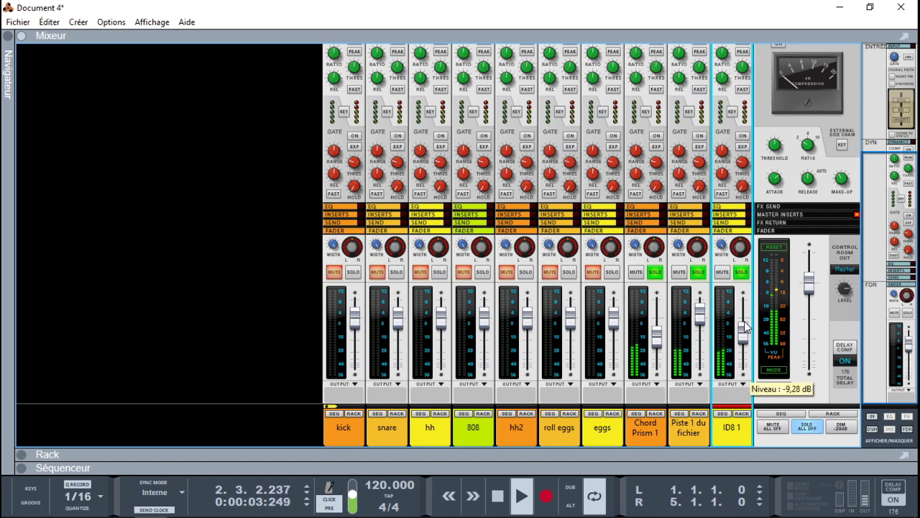
Open Chord Prism from its mixer channel's rack device, view its hosted Tape Piano instrument during playback, and close both windows.
{"action": "left_click", "coordinate": [655, 414]}
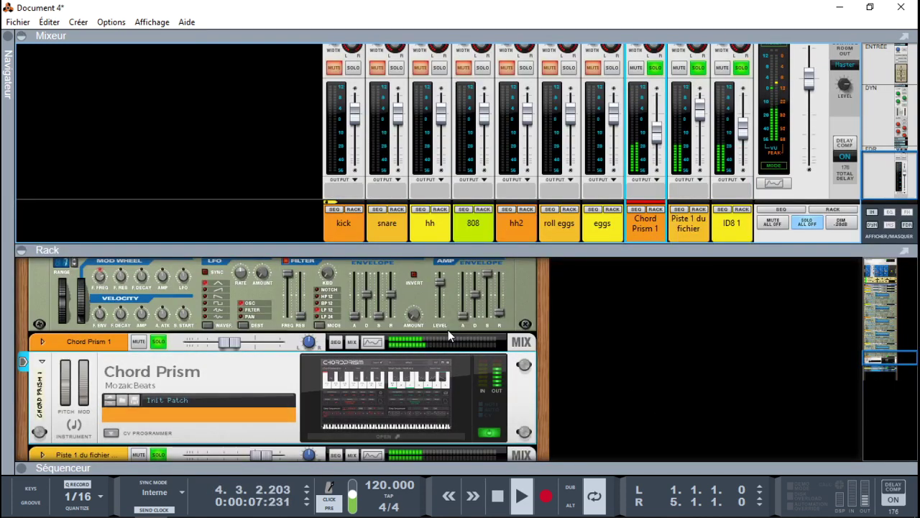
{"action": "left_click", "coordinate": [427, 359]}
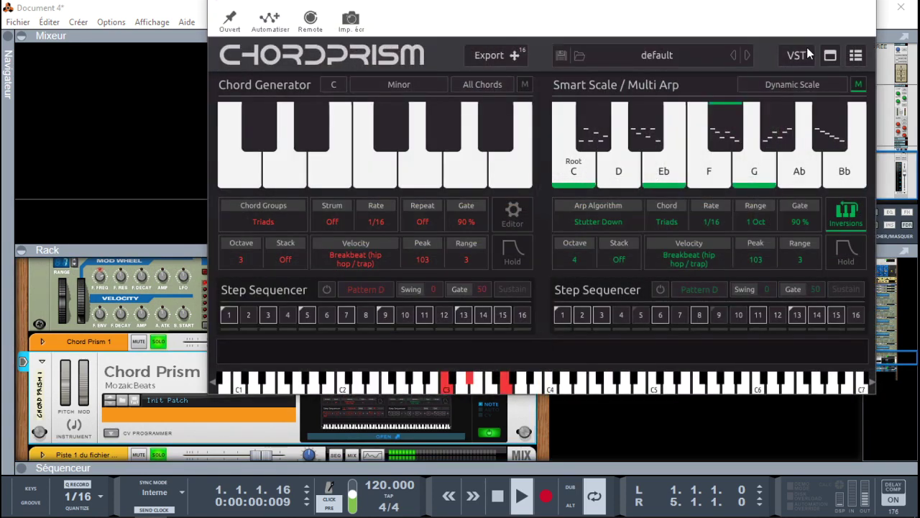
{"action": "left_click", "coordinate": [806, 55]}
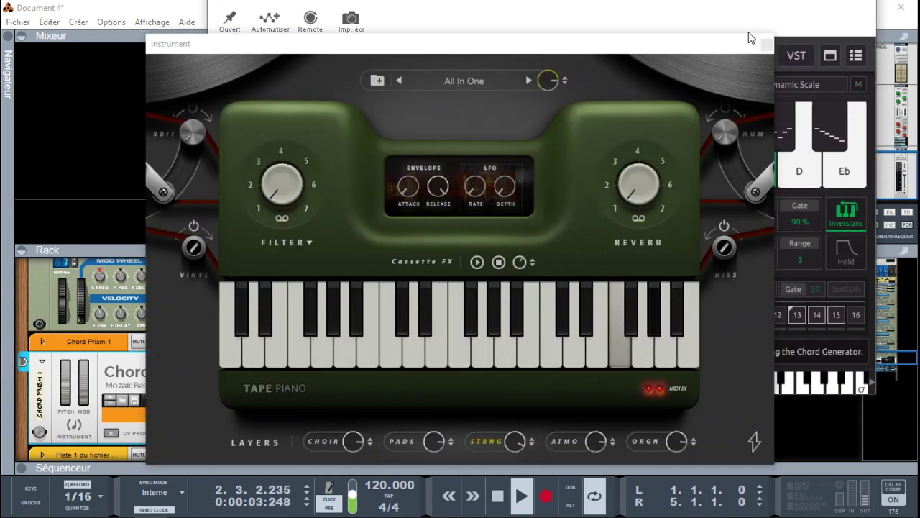
{"action": "left_click", "coordinate": [767, 46]}
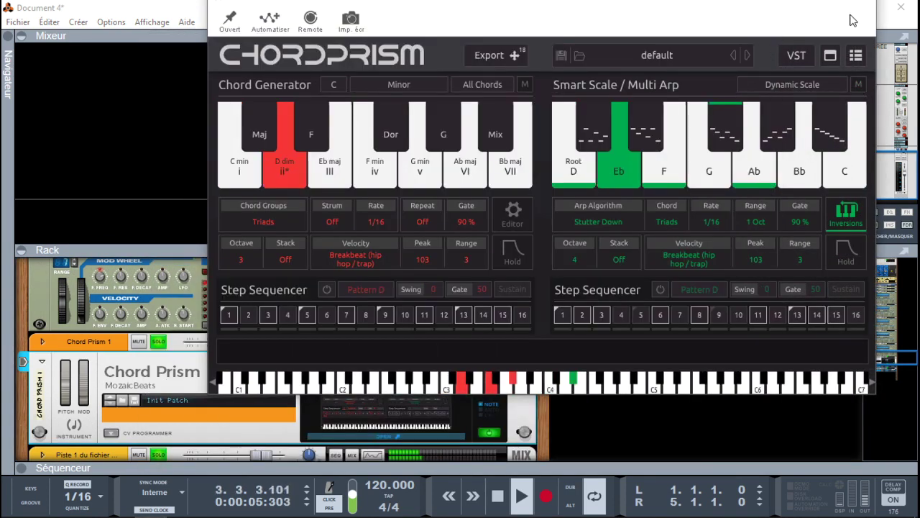
{"action": "left_click_drag", "start_coordinate": [758, 8], "coordinate": [755, 48]}
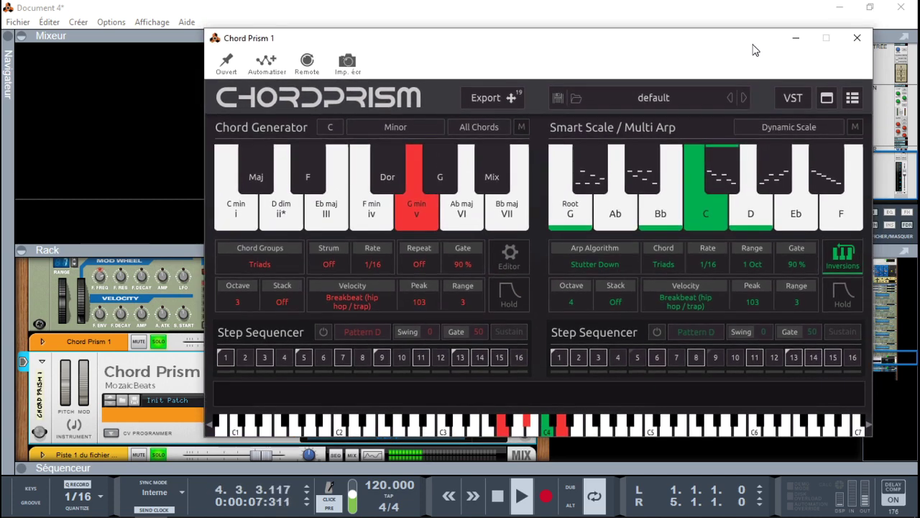
{"action": "left_click", "coordinate": [852, 38]}
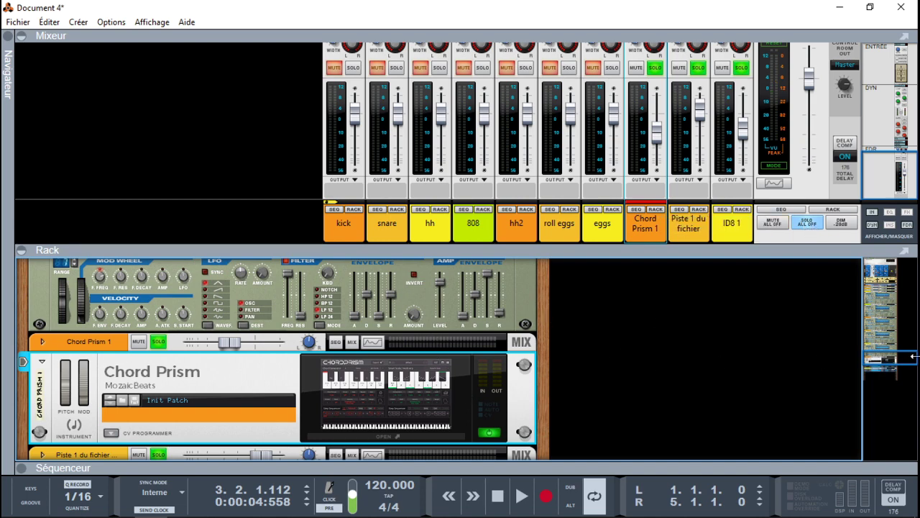
Clear all channel solos and track mutes, and show only the sequencer with the mixer and rack hidden.
{"action": "left_click_drag", "start_coordinate": [903, 357], "coordinate": [902, 368]}
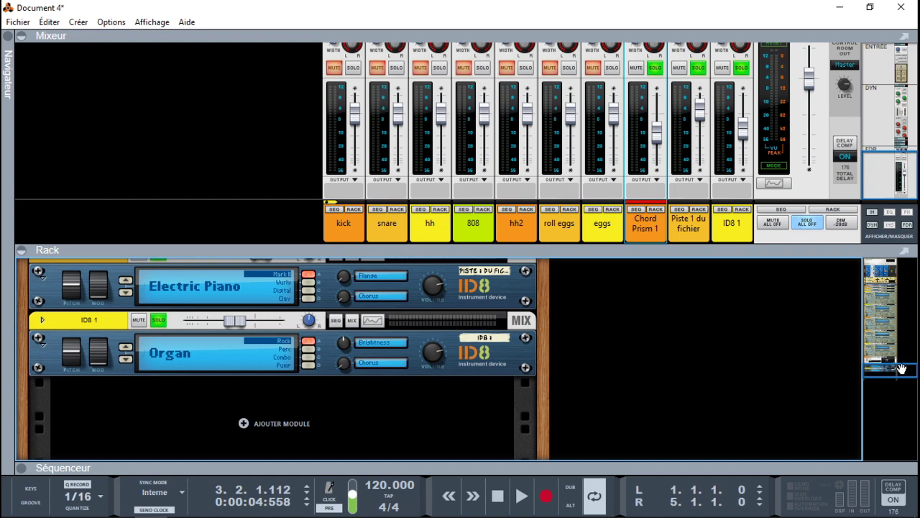
{"action": "left_click", "coordinate": [806, 224]}
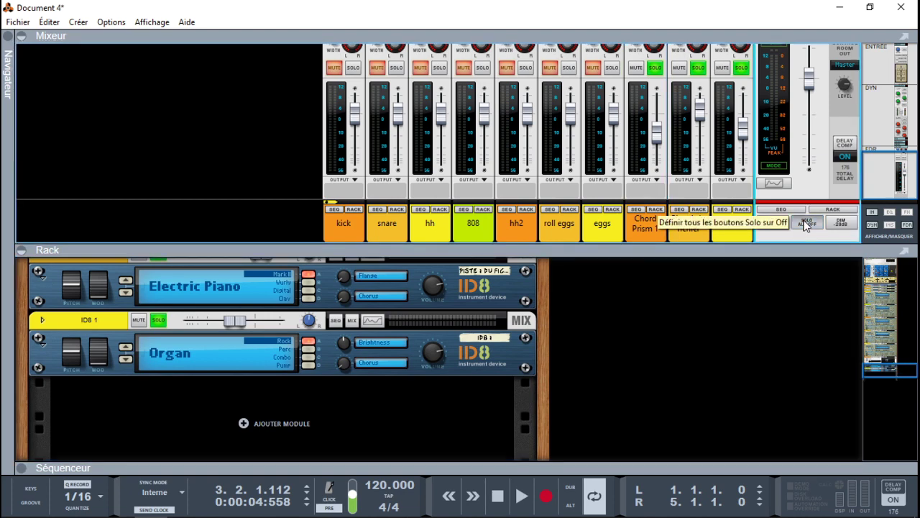
{"action": "left_click_drag", "start_coordinate": [894, 372], "coordinate": [890, 362]}
{"action": "left_click", "coordinate": [22, 469]}
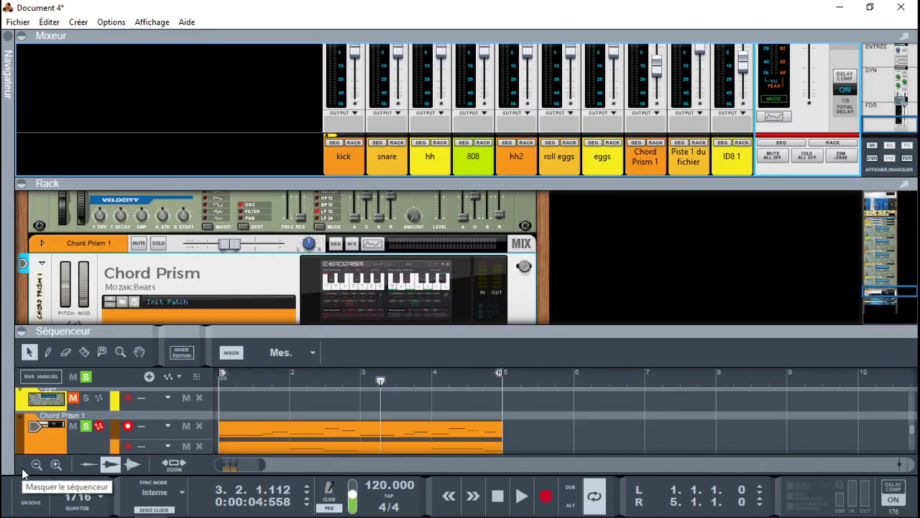
{"action": "left_click", "coordinate": [22, 36]}
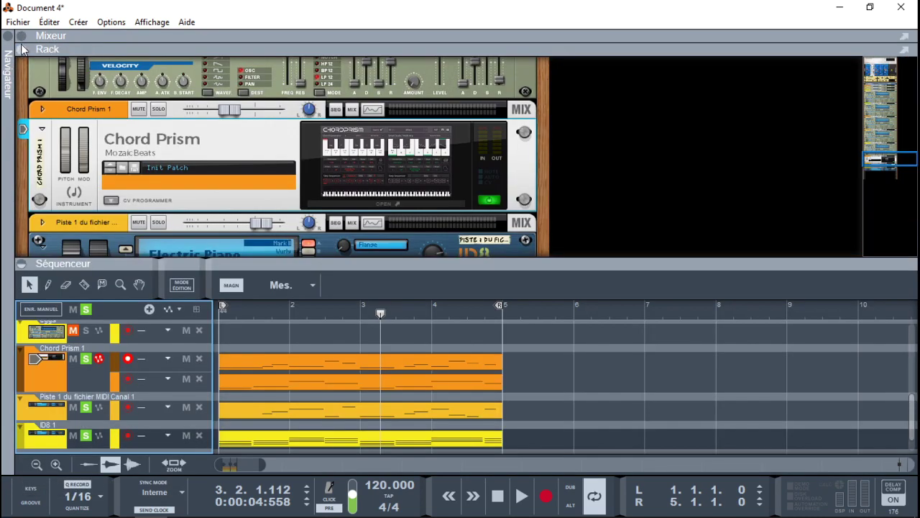
{"action": "left_click", "coordinate": [22, 49]}
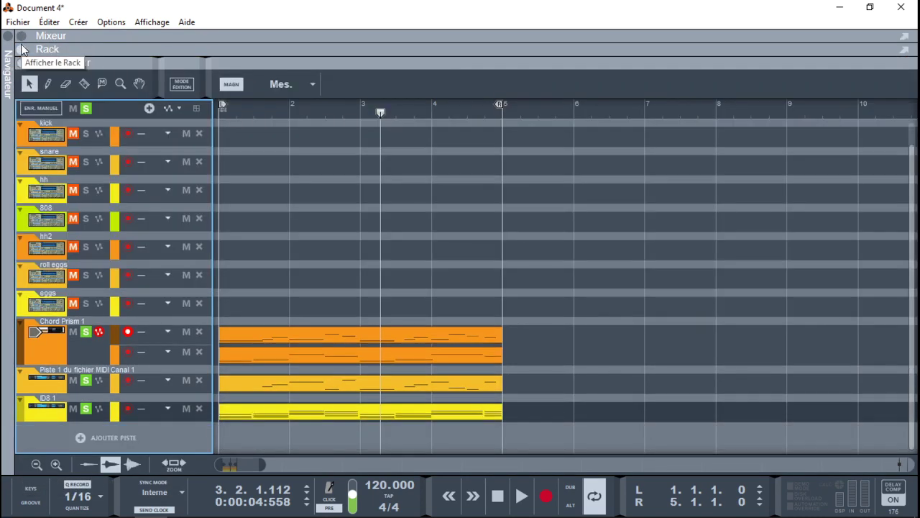
{"action": "left_click", "coordinate": [87, 109]}
Record a four-bar snare pattern on the snare track from bar 1 and stop playback.
{"action": "left_click", "coordinate": [79, 166]}
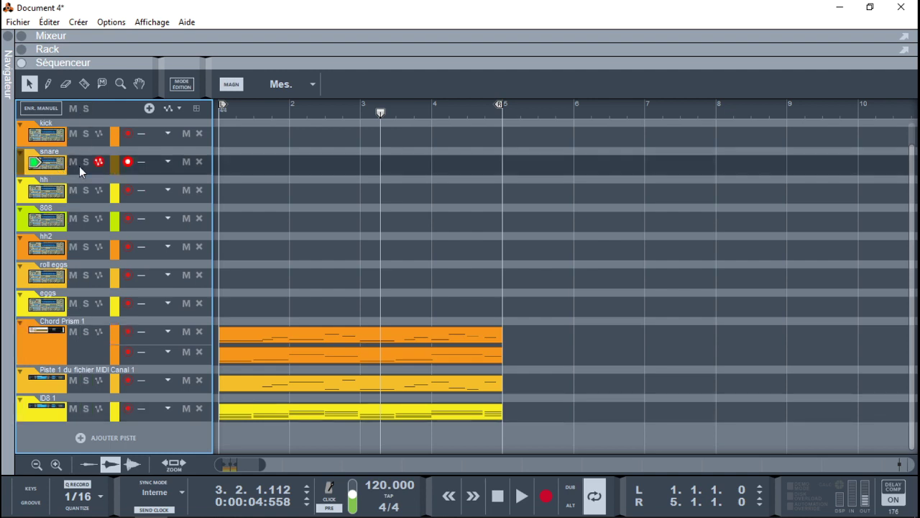
{"action": "key", "text": "ctrl+Return"}
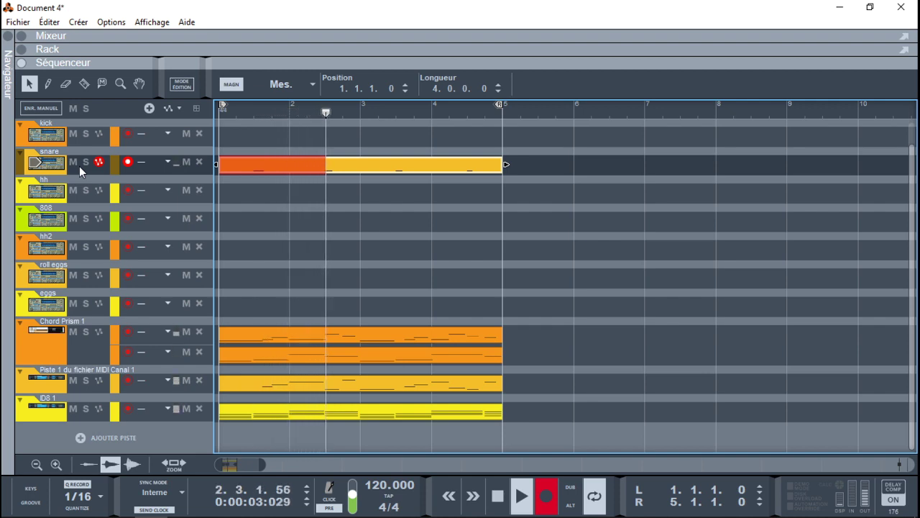
{"action": "key", "text": "space"}
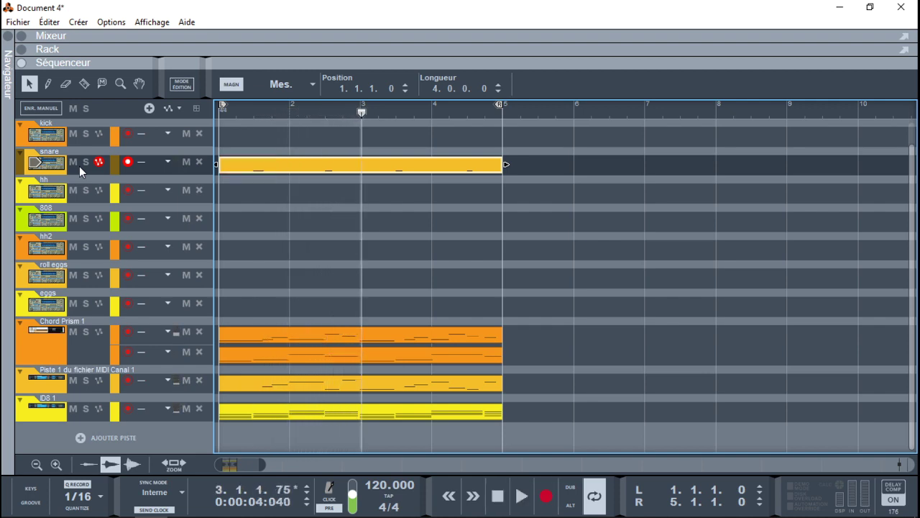
Record a four-bar hi-hat pattern on the hh track from bar 1, then end recording while the loop keeps playing.
{"action": "left_click", "coordinate": [120, 189]}
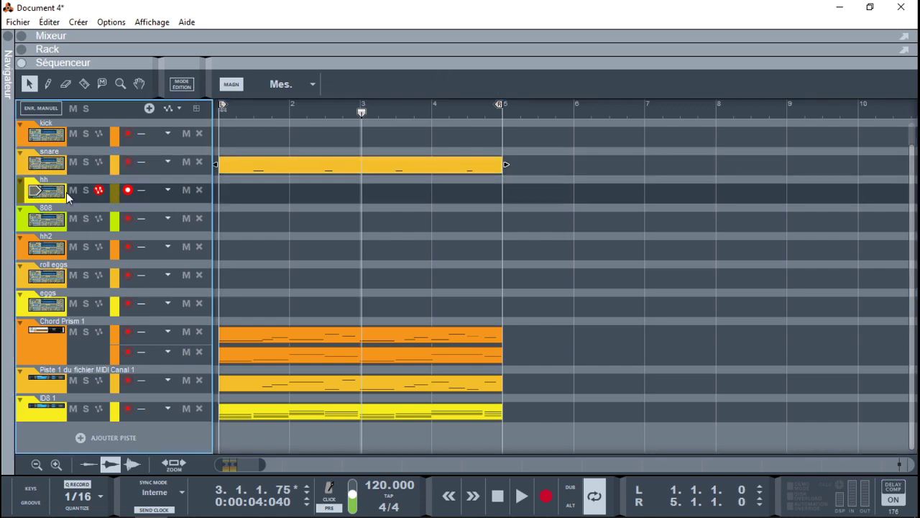
{"action": "key", "text": "Home"}
{"action": "left_click", "coordinate": [292, 191]}
{"action": "key", "text": "ctrl+Return"}
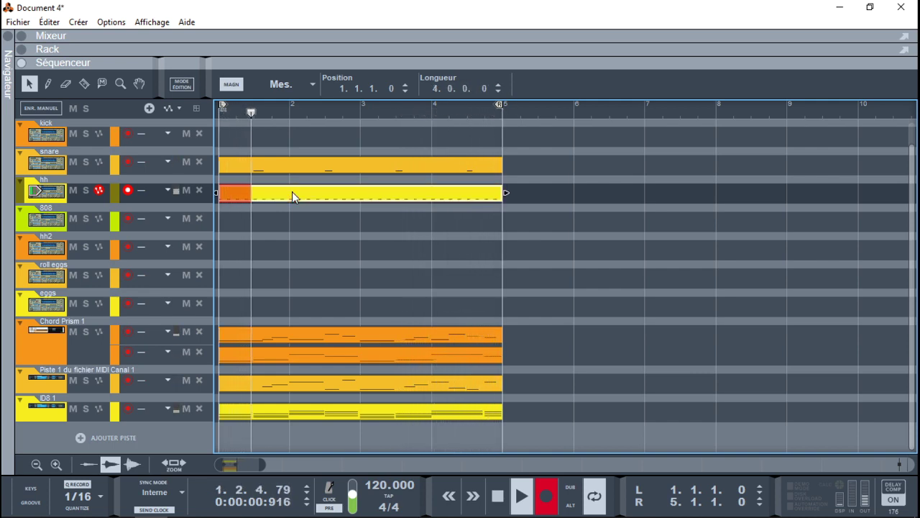
{"action": "key", "text": "ctrl+Return"}
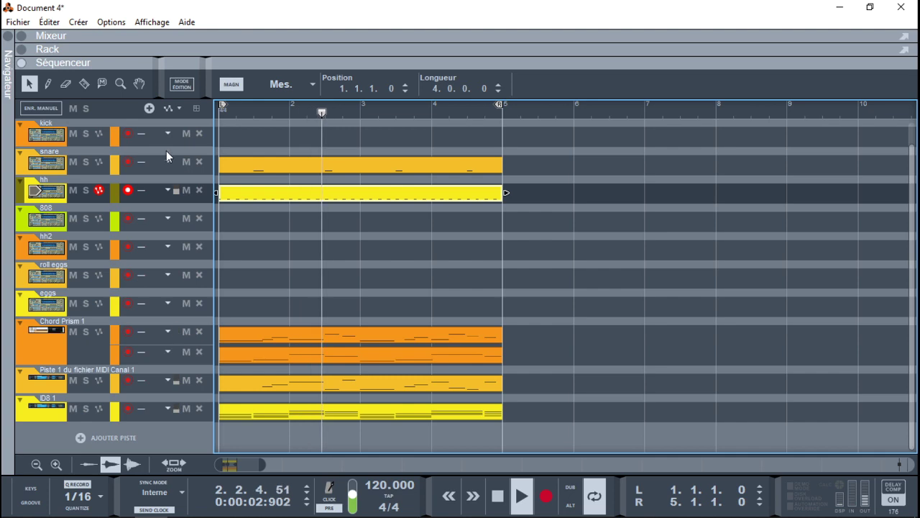
Record a four-bar kick pattern on the kick track from bar 1 and end recording without stopping the loop.
{"action": "left_click", "coordinate": [58, 136]}
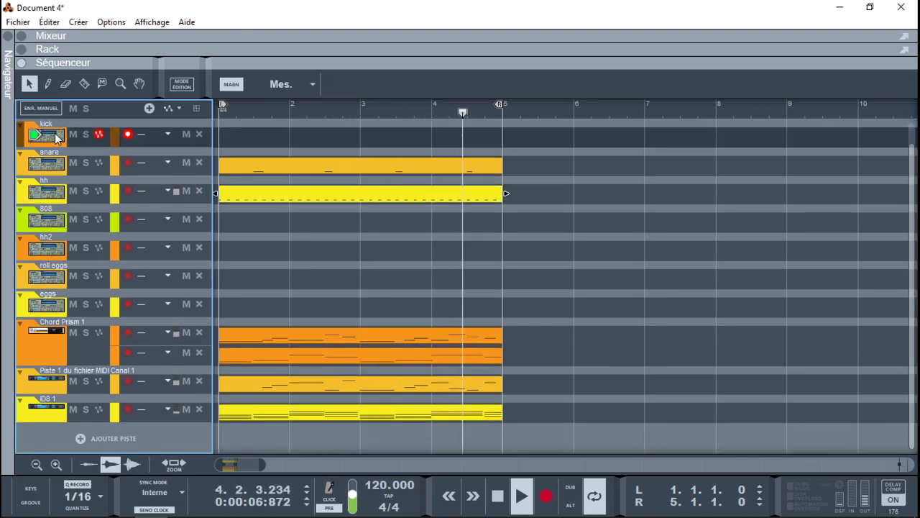
{"action": "key", "text": "space"}
{"action": "key", "text": "Home"}
{"action": "key", "text": "ctrl+Return"}
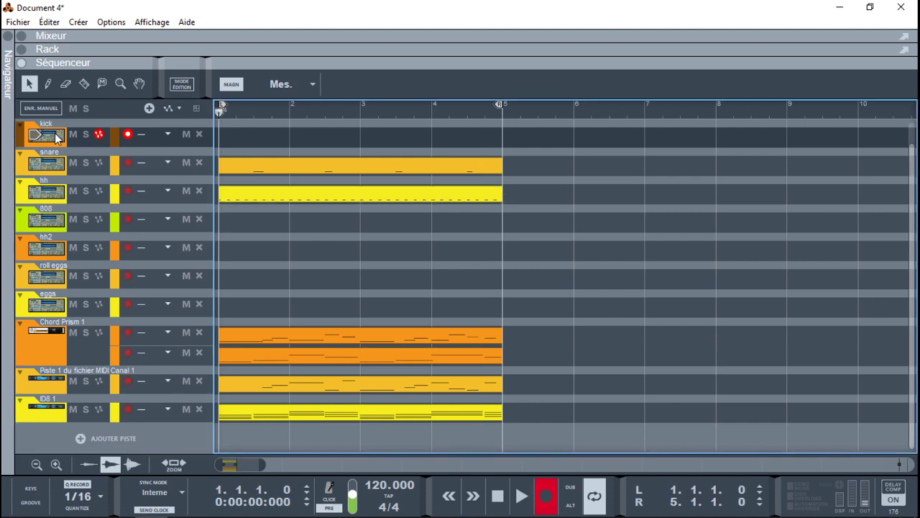
{"action": "key", "text": "space"}
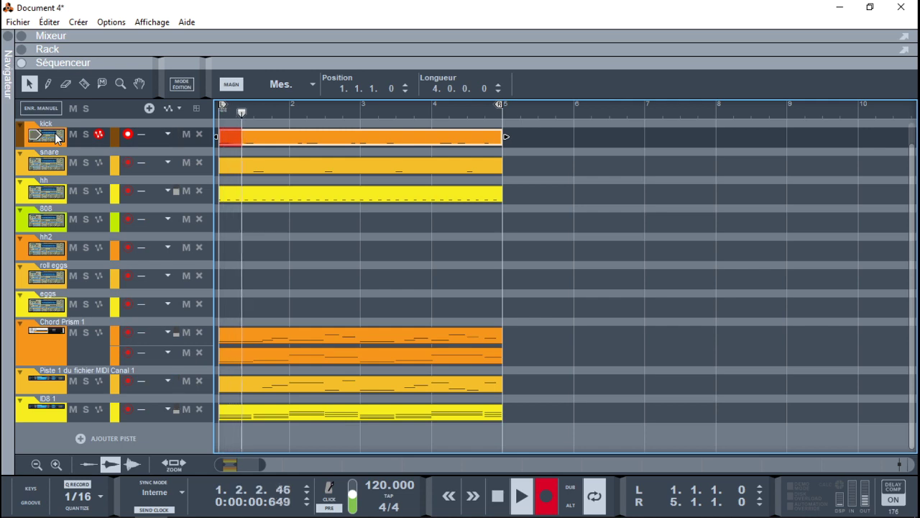
{"action": "key", "text": "KP_Multiply"}
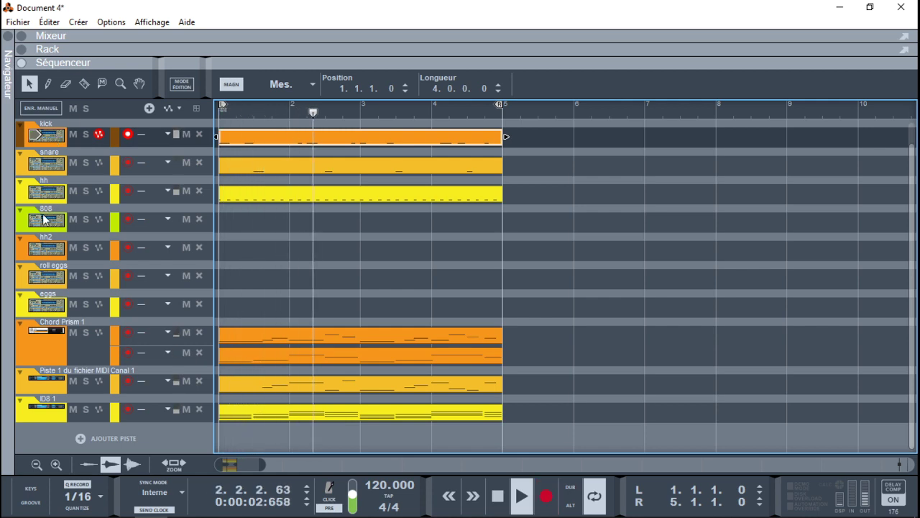
Record a four-bar second hi-hat pattern on the hh2 track from bar 1 and leave record mode.
{"action": "left_click", "coordinate": [43, 249]}
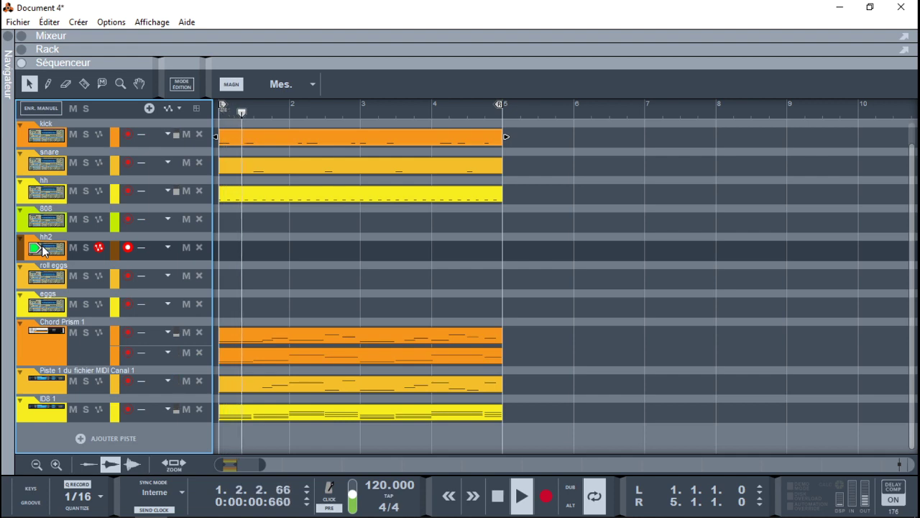
{"action": "key", "text": "space"}
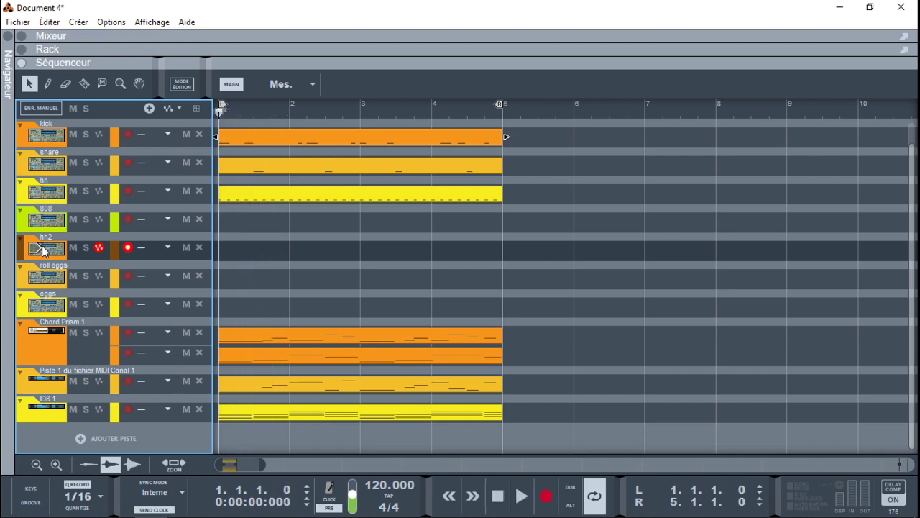
{"action": "key", "text": "ctrl+Return"}
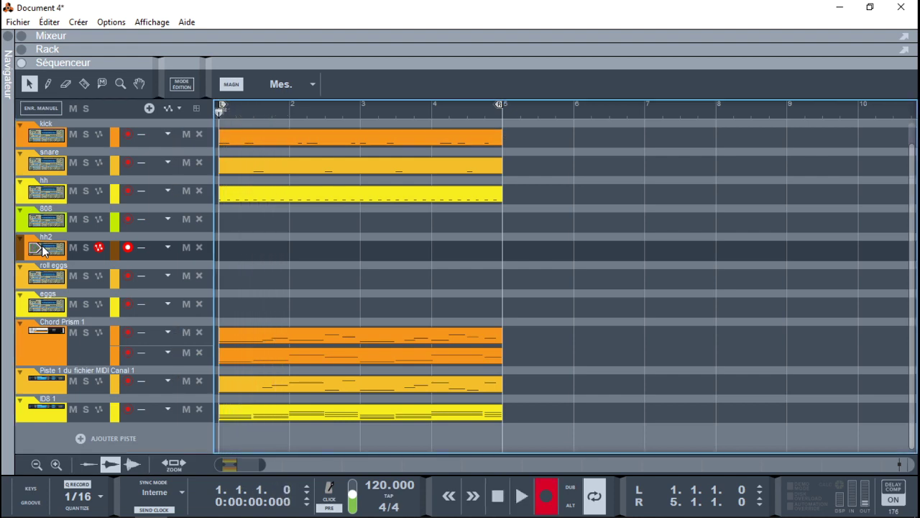
{"action": "key", "text": "space"}
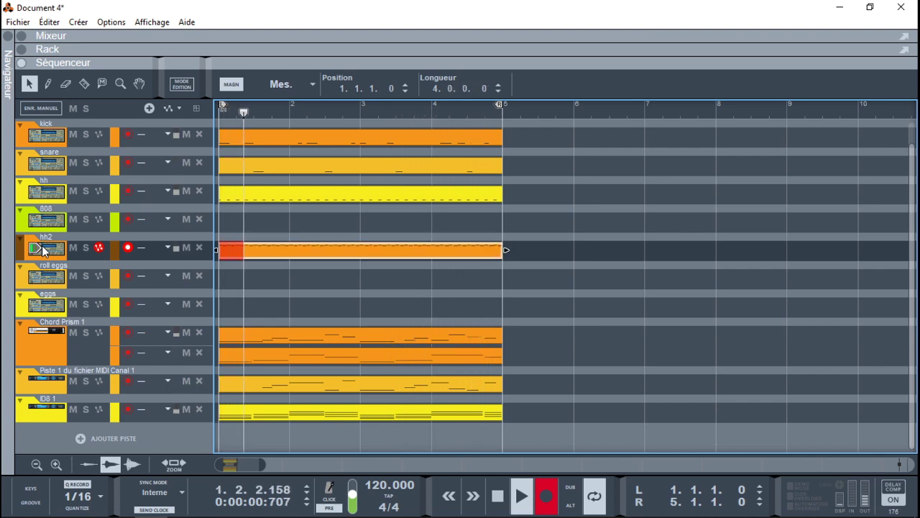
{"action": "key", "text": "r"}
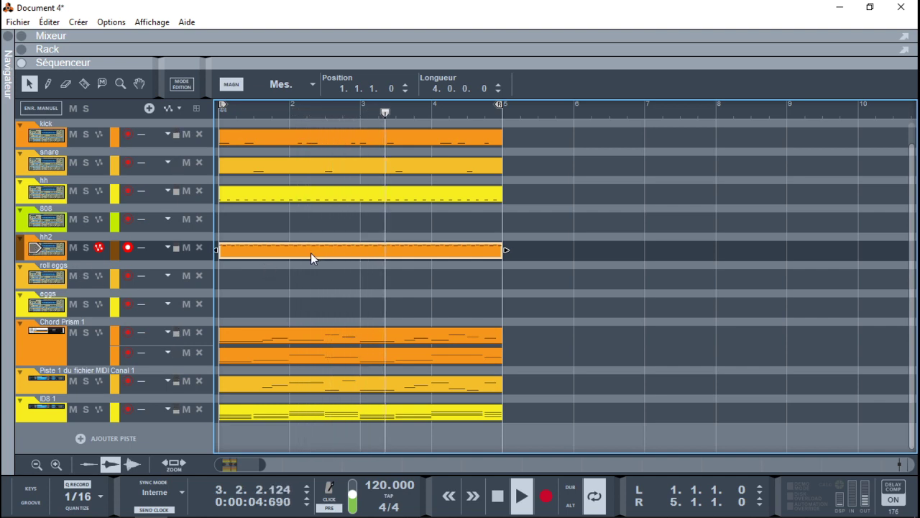
Record a four-bar pattern on the roll eggs track from bar 1 and stop playback.
{"action": "left_click", "coordinate": [99, 284]}
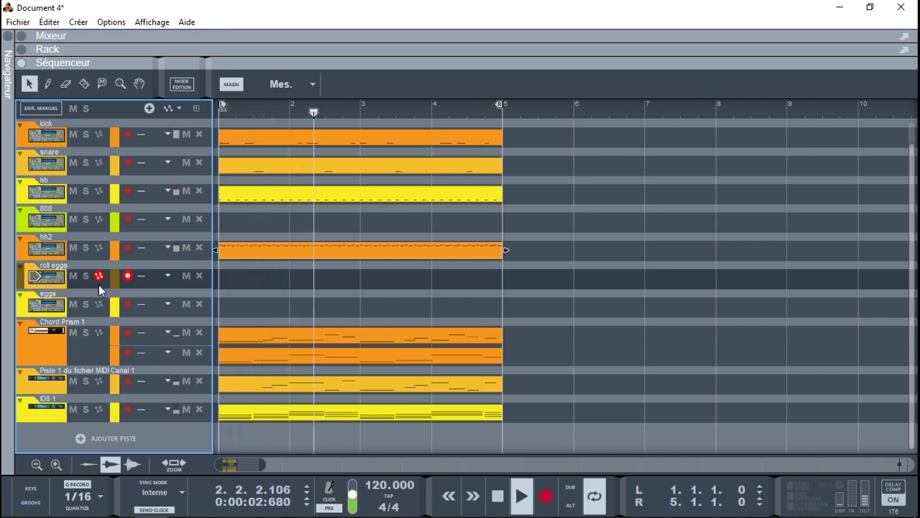
{"action": "key", "text": "space"}
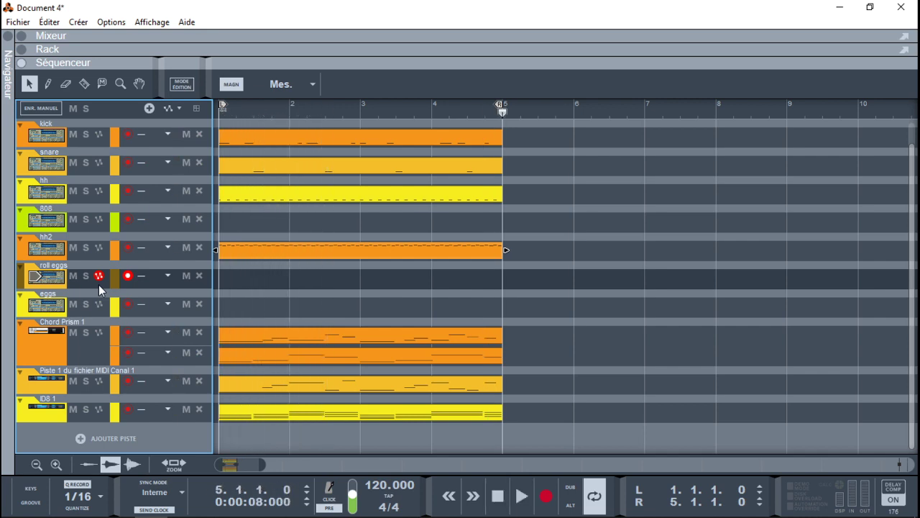
{"action": "key", "text": "r"}
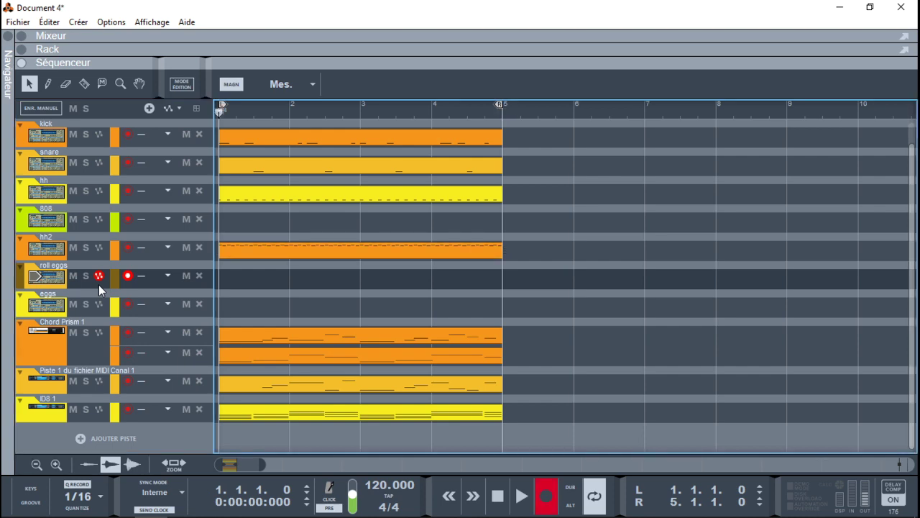
{"action": "key", "text": "space"}
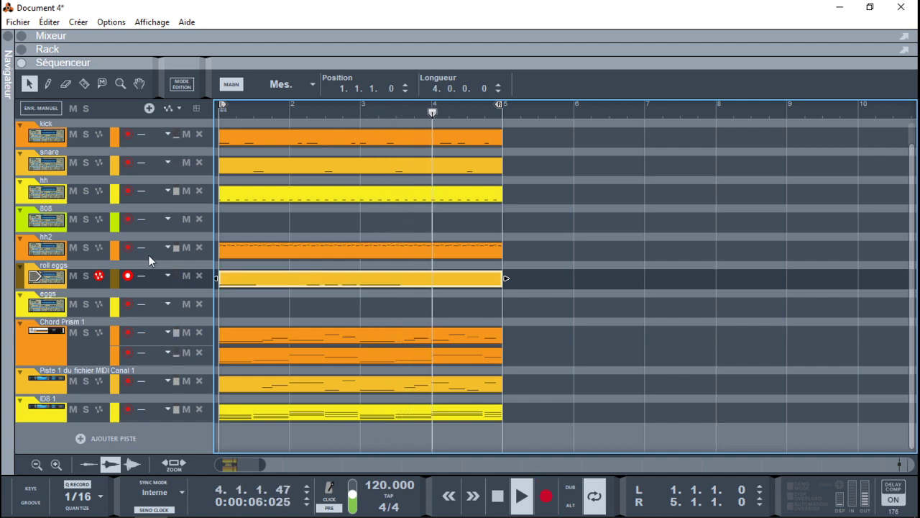
{"action": "key", "text": "space"}
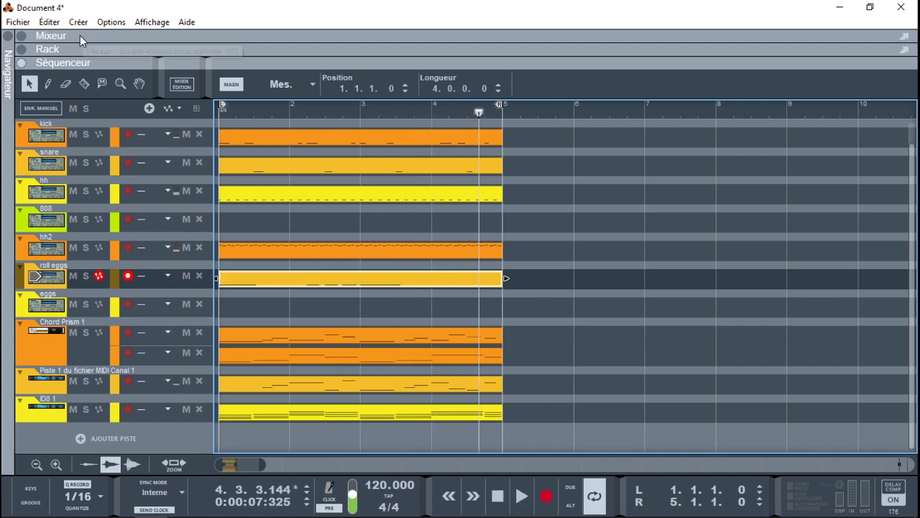
Show the mixer with the sequencer hidden, solo the snare and hh channels, and start playback.
{"action": "left_click", "coordinate": [23, 37]}
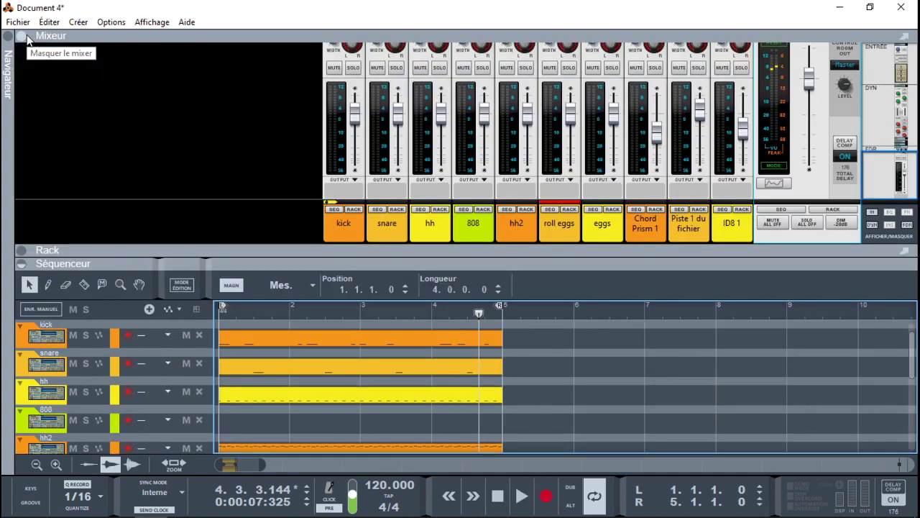
{"action": "left_click", "coordinate": [21, 264]}
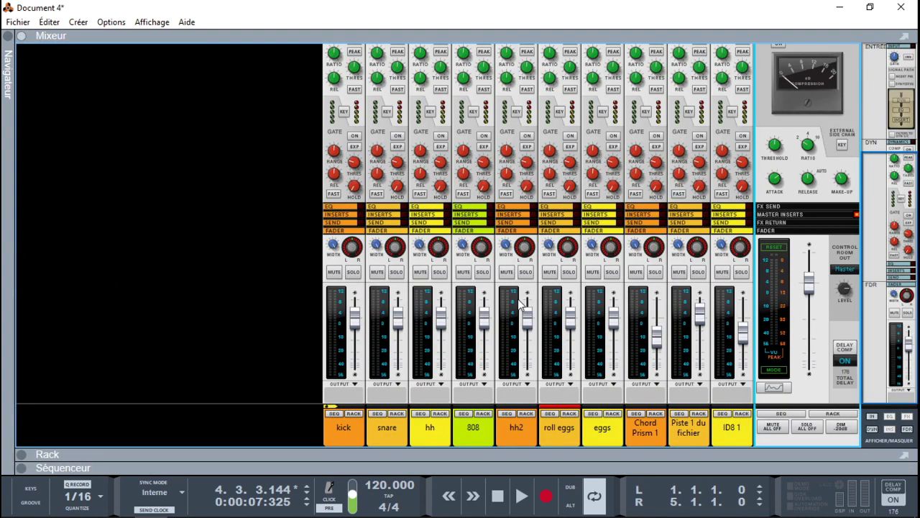
{"action": "left_click", "coordinate": [396, 272]}
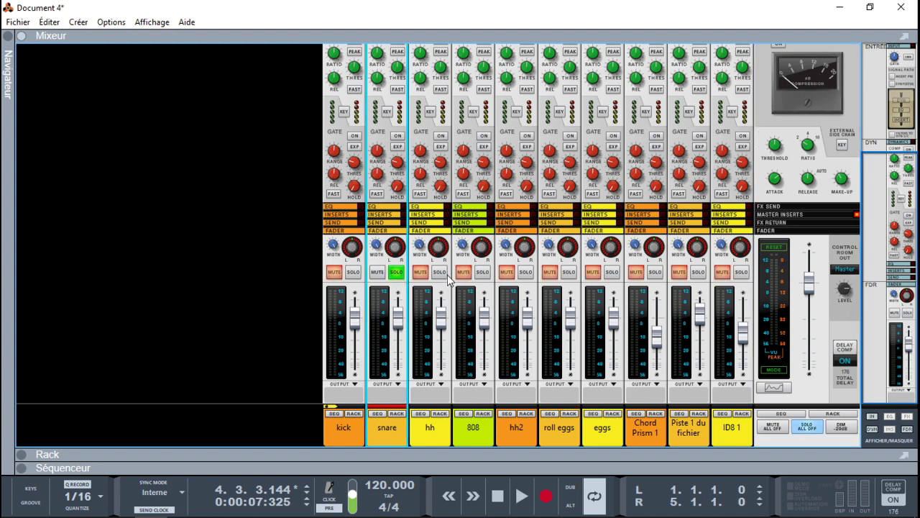
{"action": "left_click", "coordinate": [439, 272]}
{"action": "key", "text": "space"}
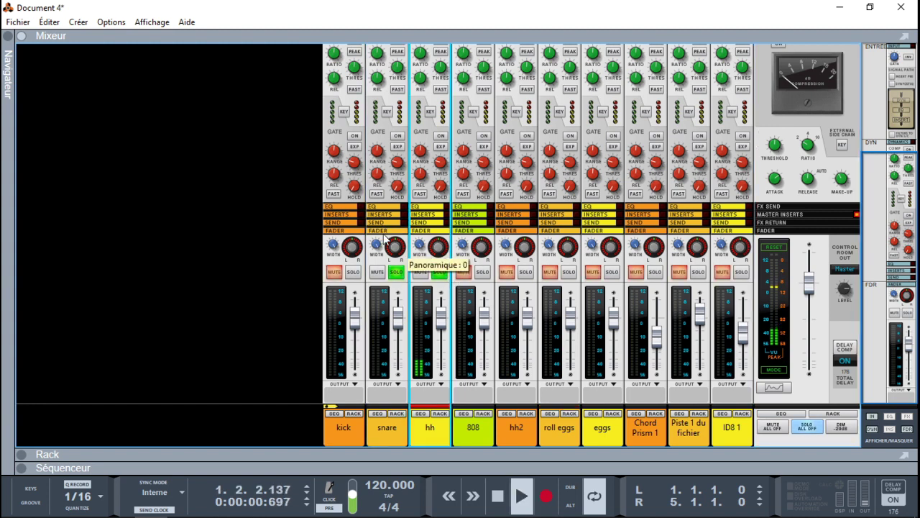
Lower the snare channel's level slightly and set the hh channel's level to about -4.65 dB.
{"action": "left_click", "coordinate": [405, 324]}
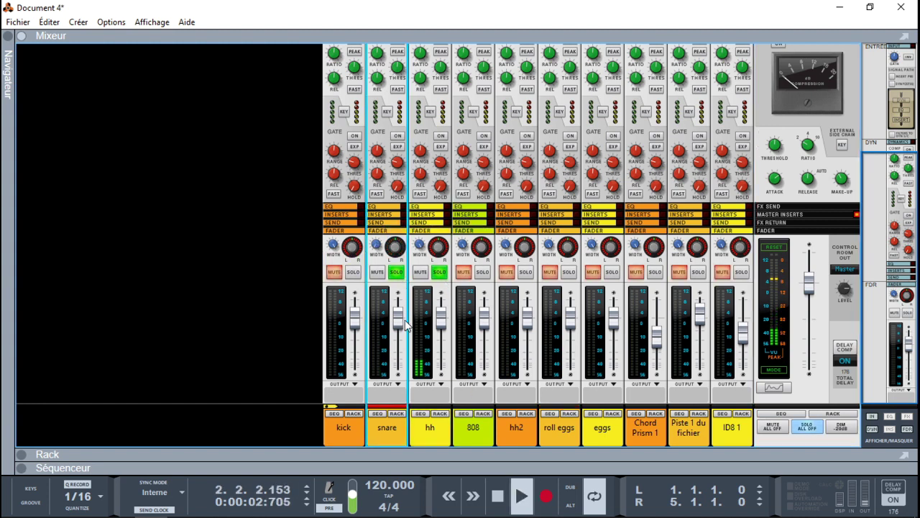
{"action": "mouse_move", "coordinate": [402, 325]}
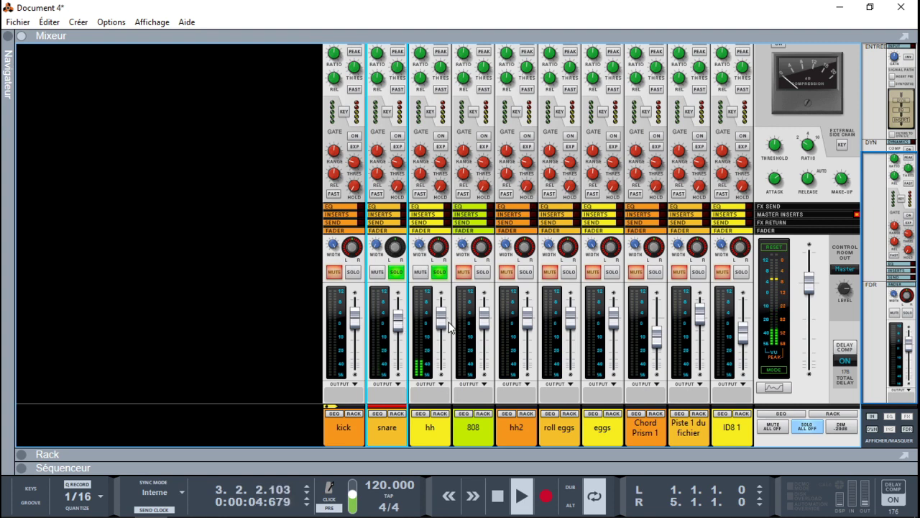
{"action": "left_click_drag", "start_coordinate": [442, 317], "coordinate": [446, 337]}
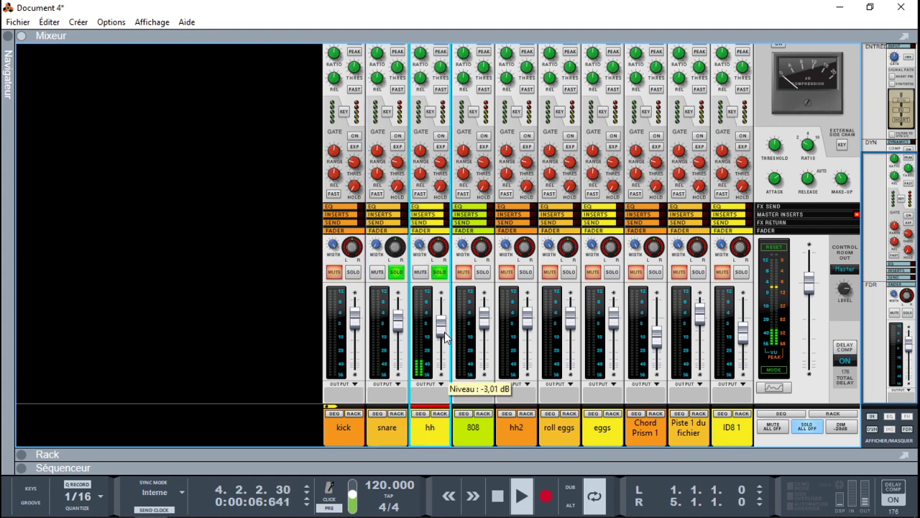
{"action": "left_click_drag", "start_coordinate": [446, 338], "coordinate": [446, 338]}
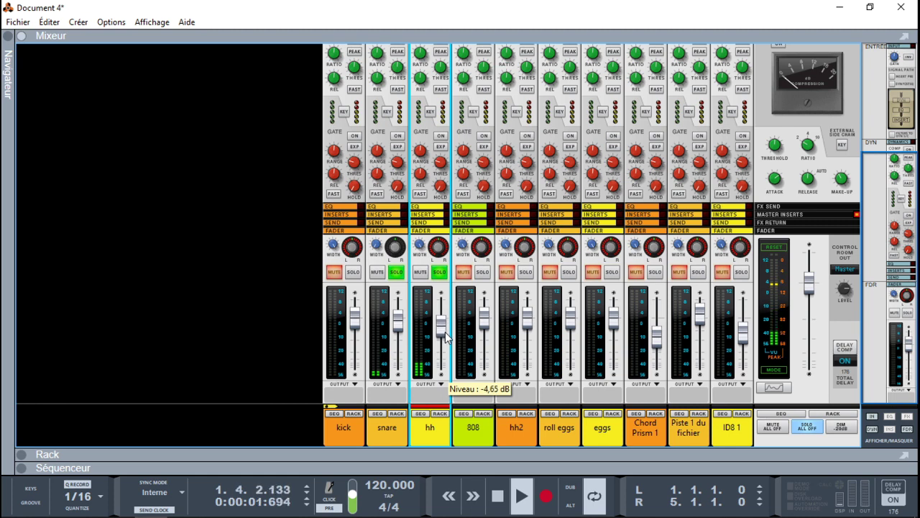
Solo the 808 and hh2 channels and lower the hh2 level slightly.
{"action": "left_click", "coordinate": [484, 272]}
{"action": "left_click", "coordinate": [525, 273]}
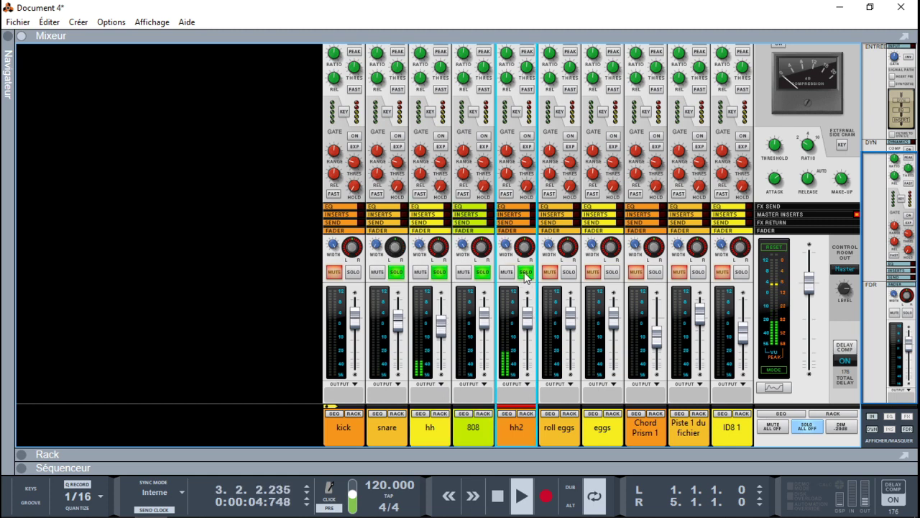
{"action": "mouse_move", "coordinate": [528, 322]}
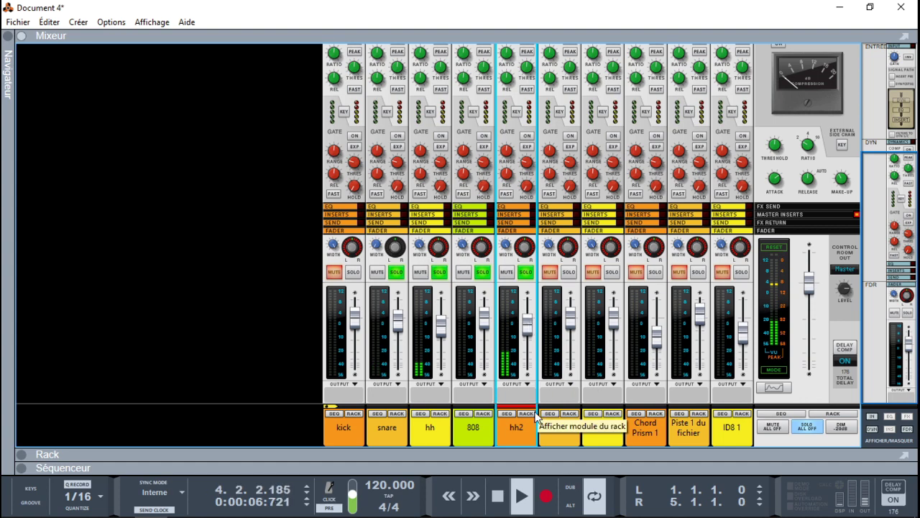
On the hh2 NN-19 sampler, turn on LFO sync, set the LFO destination to PAN and raise its amount.
{"action": "left_click", "coordinate": [569, 413]}
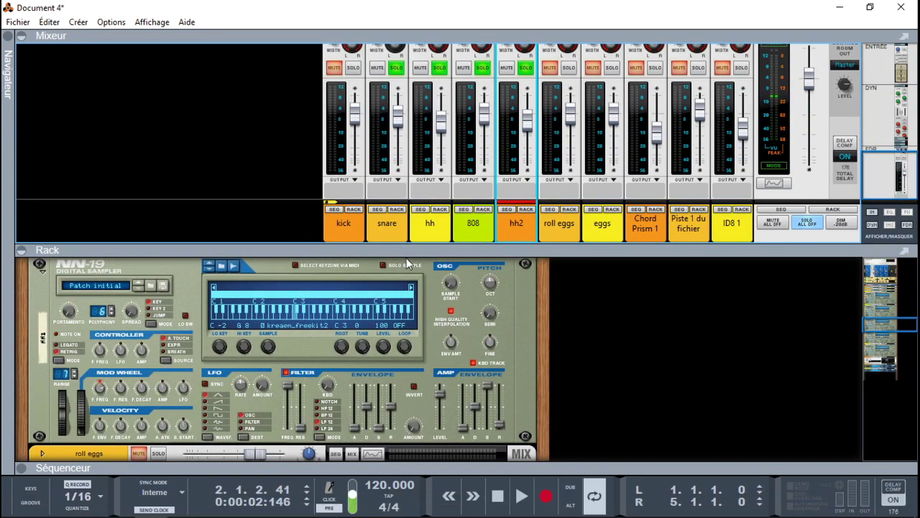
{"action": "left_click", "coordinate": [207, 388]}
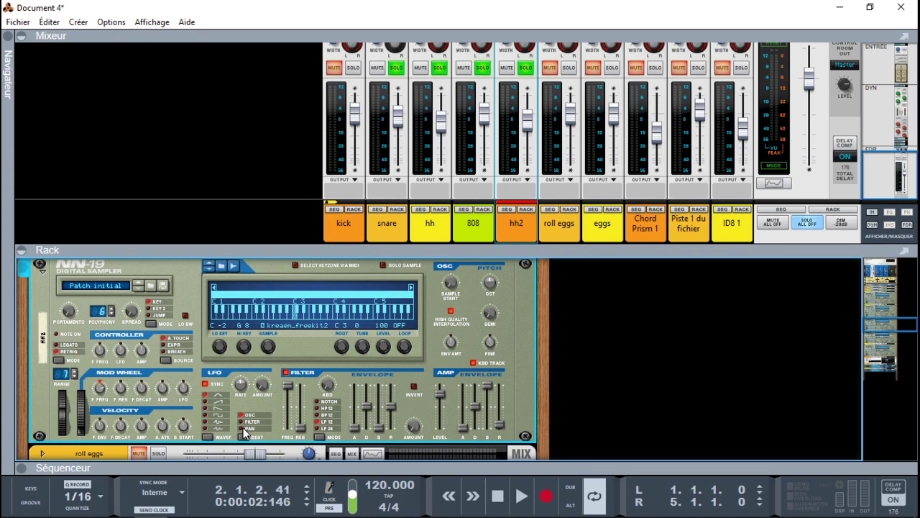
{"action": "left_click_drag", "start_coordinate": [259, 390], "coordinate": [252, 368]}
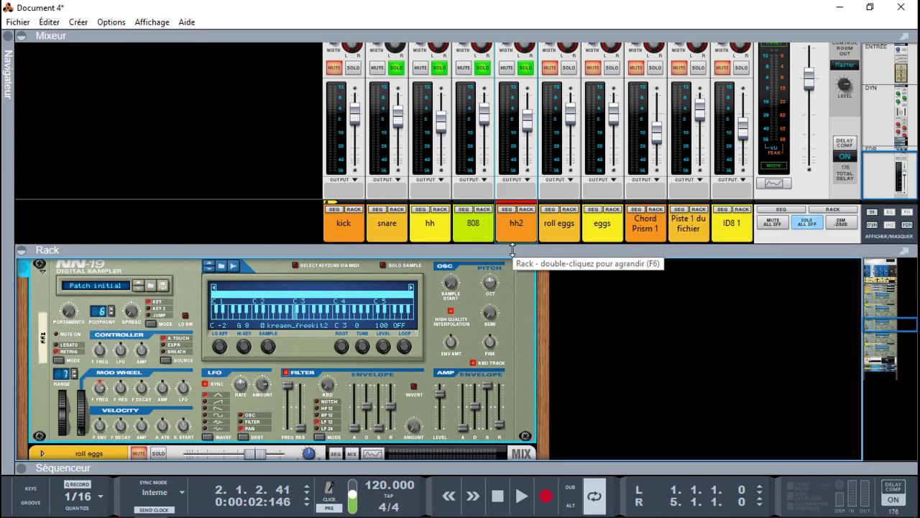
During playback, set the hh2 level to about -11.95 dB, then solo the roll eggs channel and lower its level.
{"action": "key", "text": "space"}
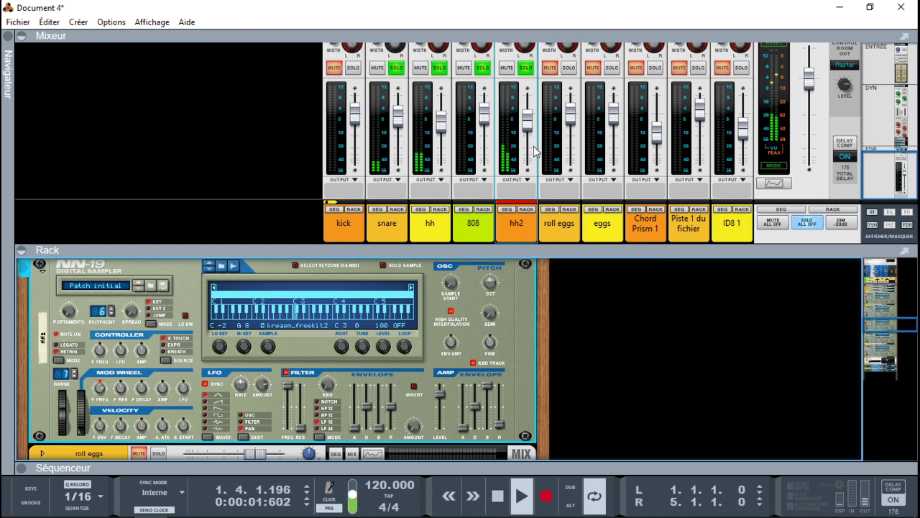
{"action": "left_click_drag", "start_coordinate": [527, 128], "coordinate": [529, 137]}
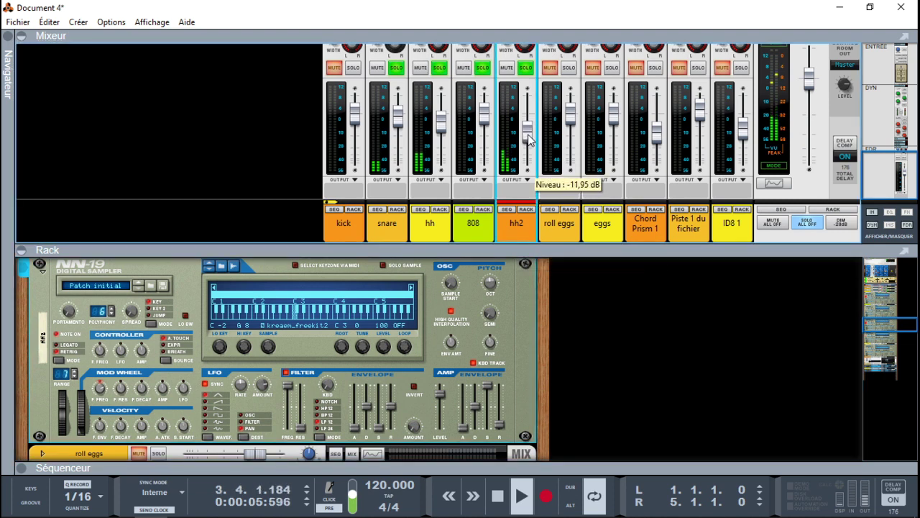
{"action": "left_click", "coordinate": [571, 70]}
{"action": "left_click_drag", "start_coordinate": [570, 108], "coordinate": [570, 123]}
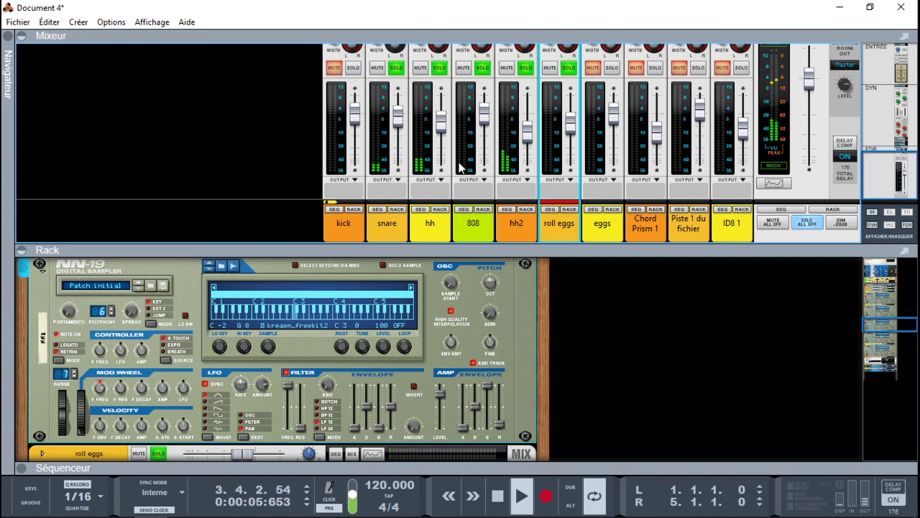
Stop playback and, on the roll eggs NN-19, sync the LFO, route it to FILTER and set its amount to about 69.
{"action": "key", "text": "space"}
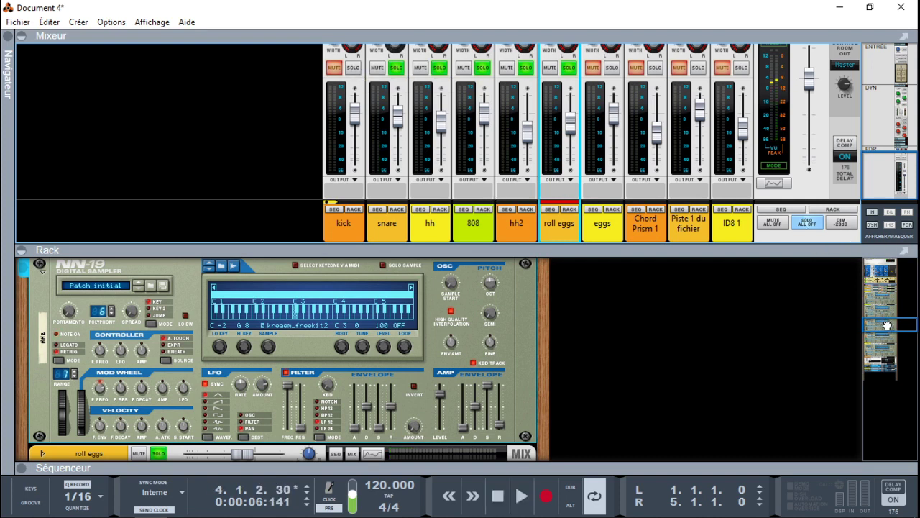
{"action": "scroll", "coordinate": [284, 407], "scroll_direction": "down", "scroll_amount": 3}
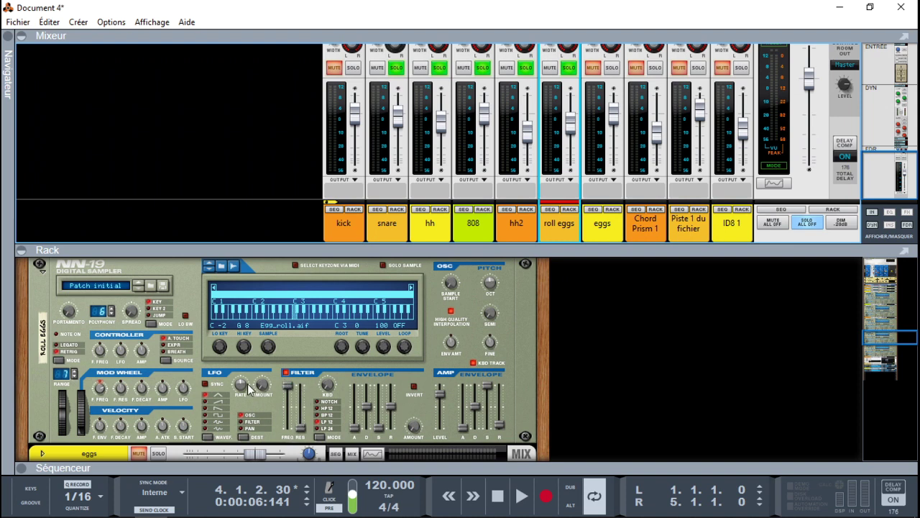
{"action": "left_click", "coordinate": [241, 424]}
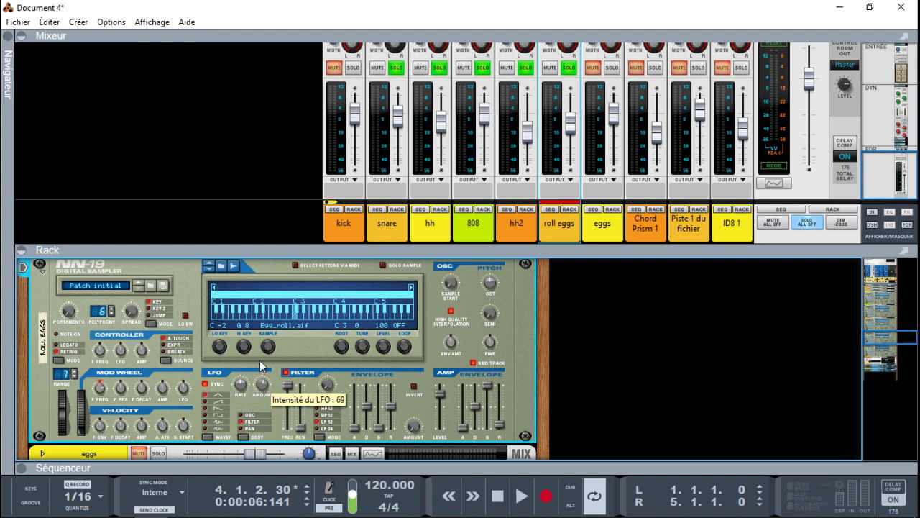
Play from bar 1 while raising the roll eggs sampler's filter resonance and slightly lowering its filter frequency.
{"action": "key", "text": "KP_0"}
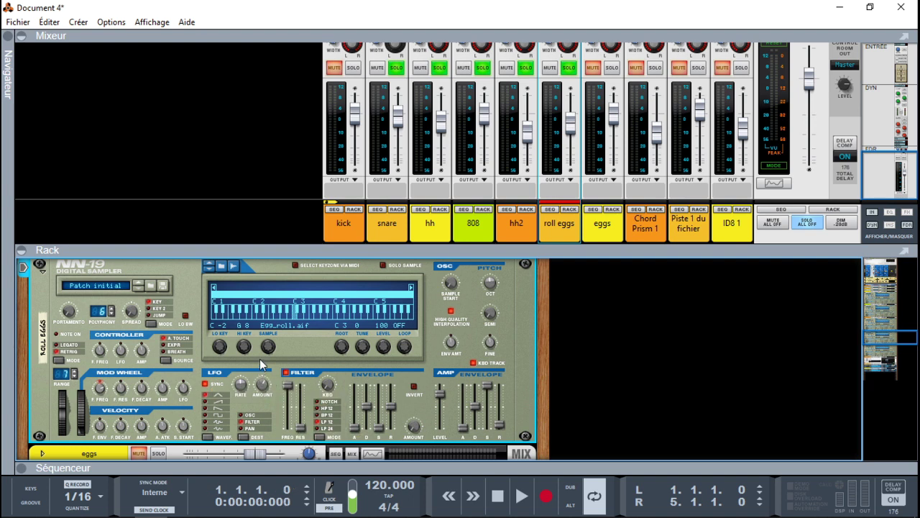
{"action": "key", "text": "space"}
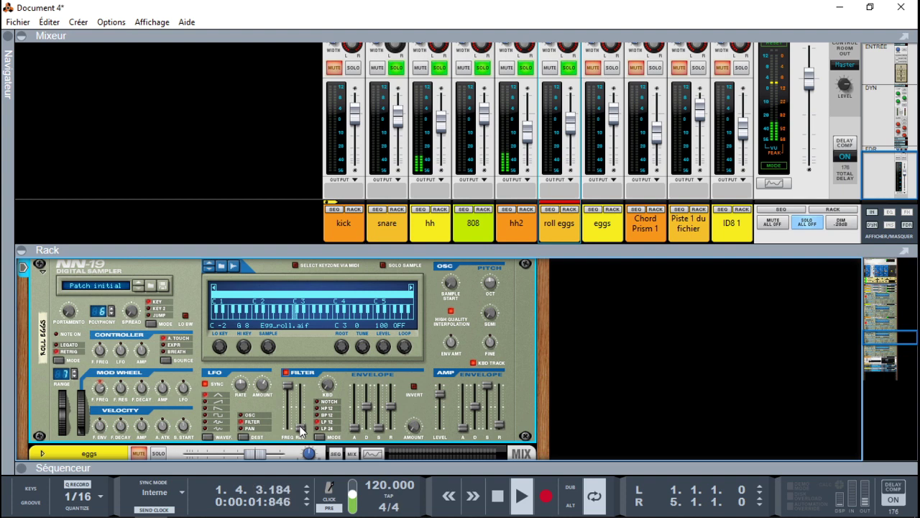
{"action": "left_click_drag", "start_coordinate": [301, 427], "coordinate": [294, 407]}
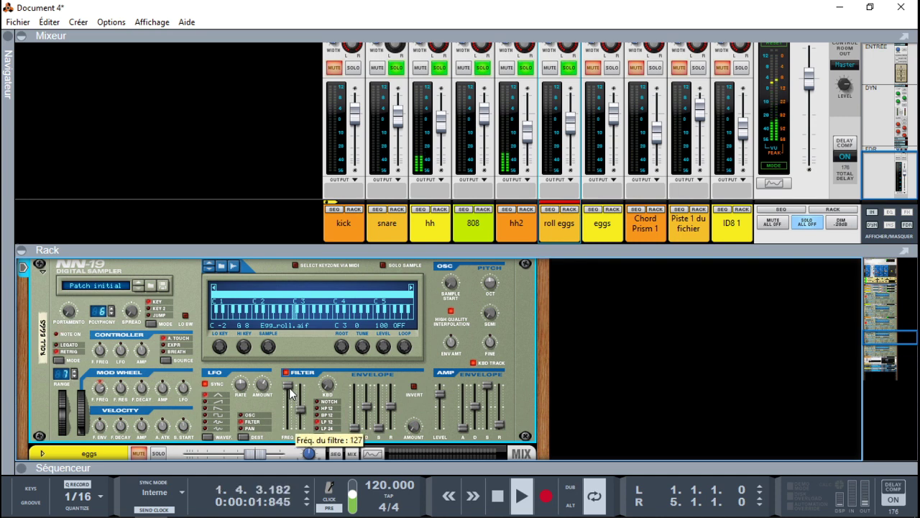
{"action": "left_click_drag", "start_coordinate": [292, 399], "coordinate": [292, 400]}
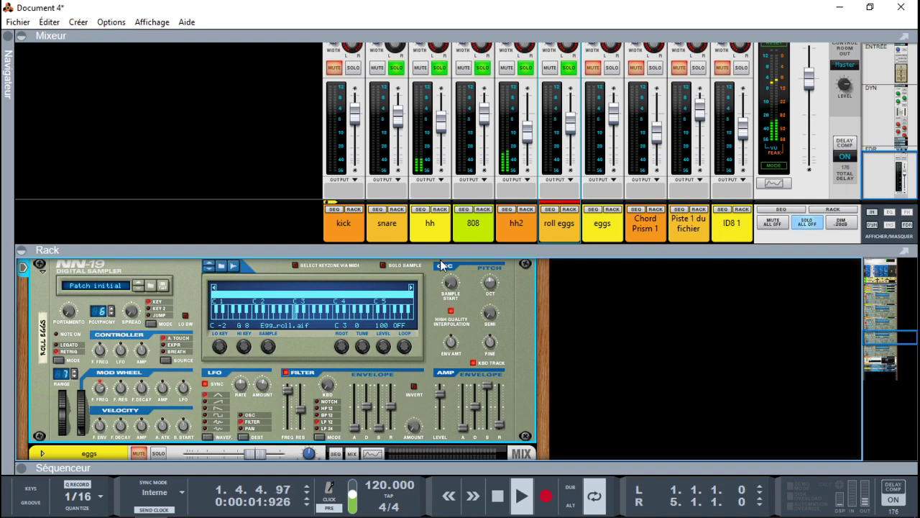
Solo the kick channel, lower its level a few decibels and set the snare level to about -9.80 dB.
{"action": "left_click", "coordinate": [354, 69]}
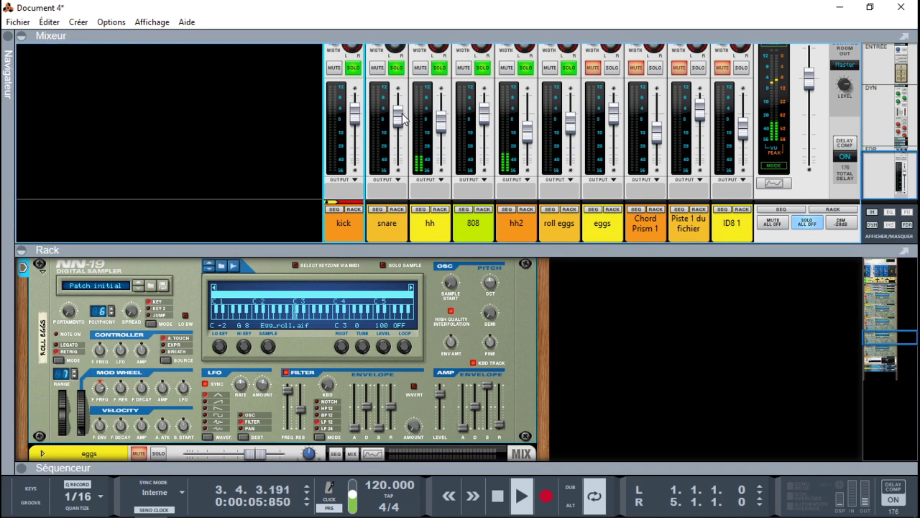
{"action": "left_click", "coordinate": [398, 122]}
{"action": "left_click", "coordinate": [355, 118]}
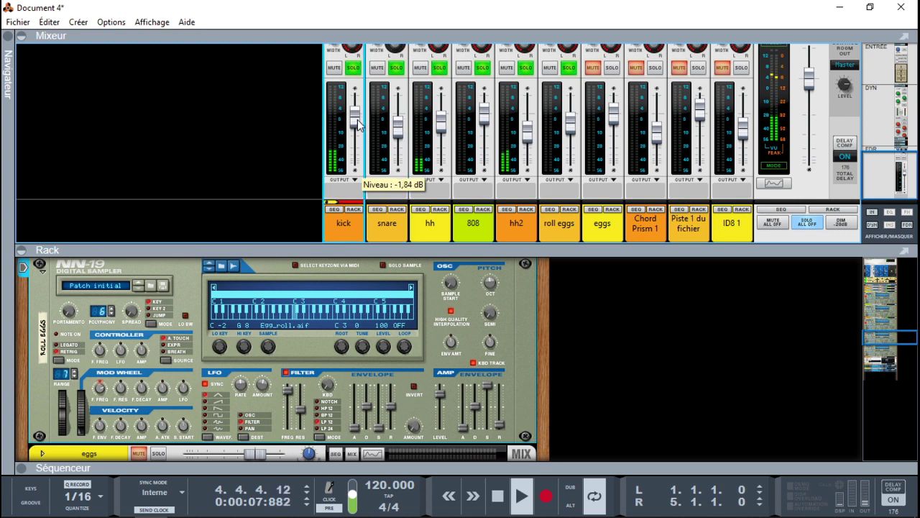
{"action": "left_click", "coordinate": [397, 124]}
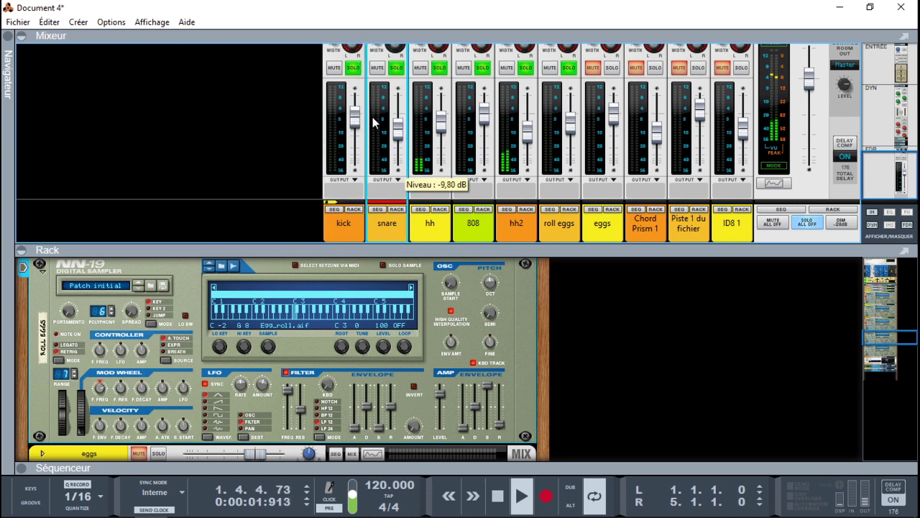
{"action": "left_click_drag", "start_coordinate": [353, 123], "coordinate": [355, 127]}
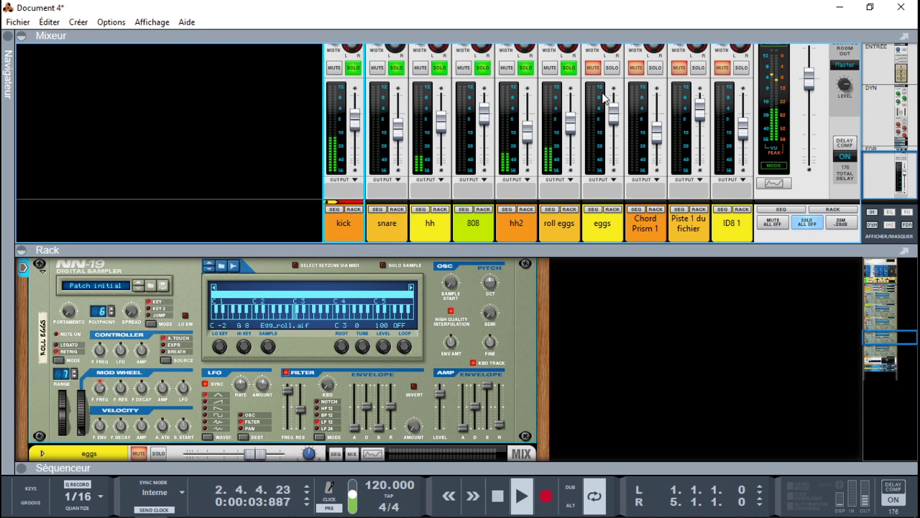
Solo the eggs and Chord Prism 1 channels and set the Chord Prism 1 level to about -17.57 dB.
{"action": "left_click", "coordinate": [611, 69]}
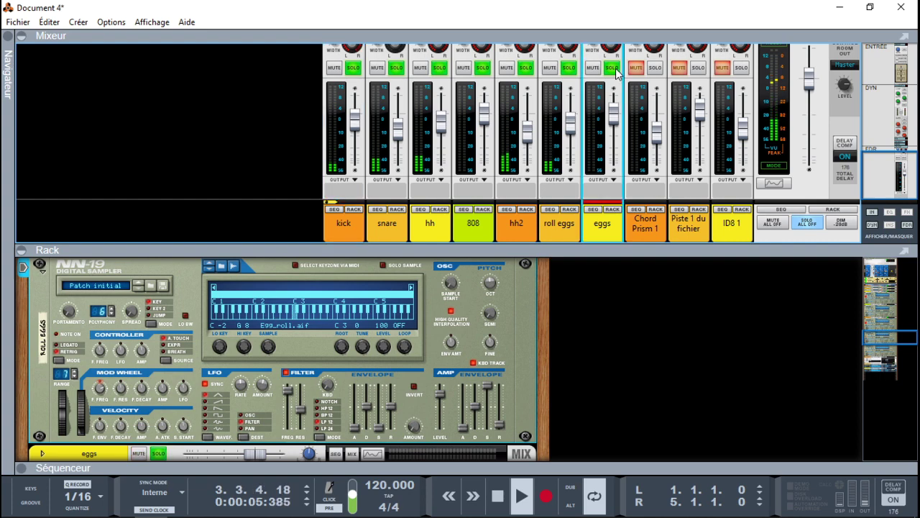
{"action": "left_click", "coordinate": [655, 68]}
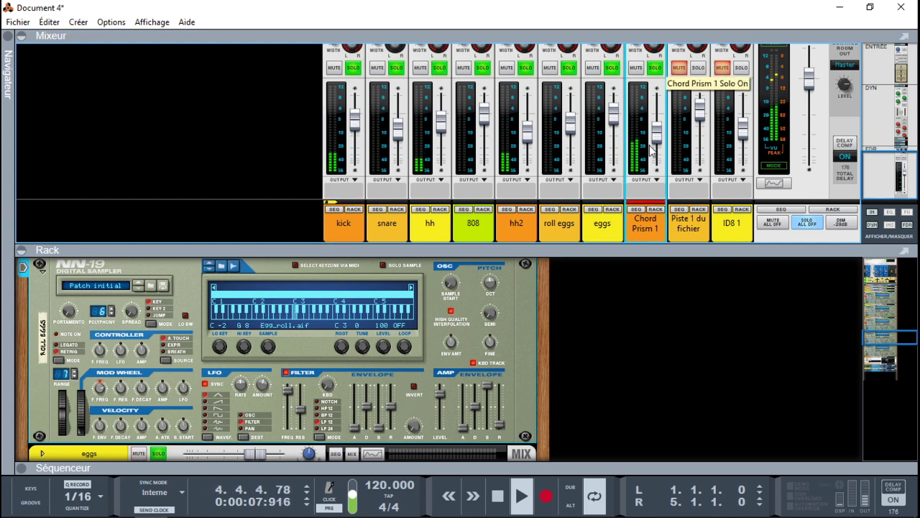
{"action": "left_click_drag", "start_coordinate": [657, 130], "coordinate": [663, 145]}
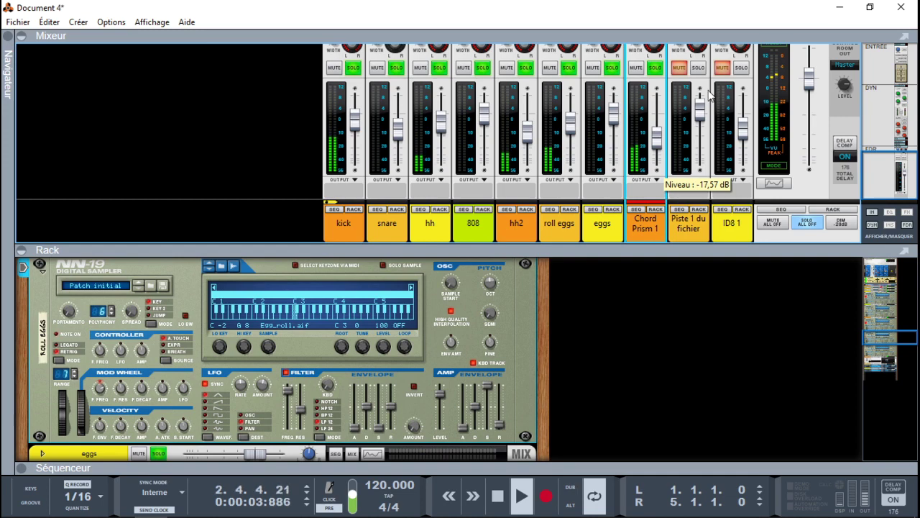
Solo the Piste 1 du fichier channel and lower its level to about -1.09 dB.
{"action": "left_click", "coordinate": [697, 70]}
{"action": "mouse_move", "coordinate": [699, 120]}
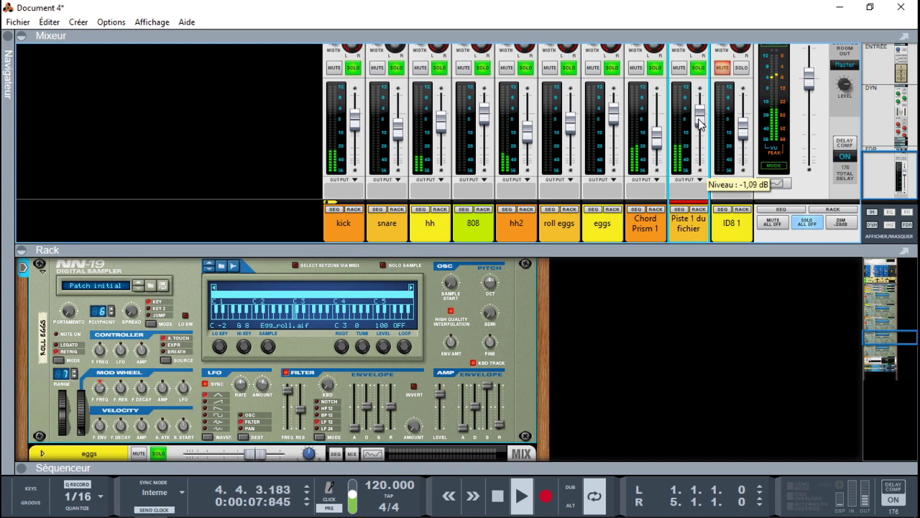
{"action": "left_click_drag", "start_coordinate": [699, 124], "coordinate": [700, 127]}
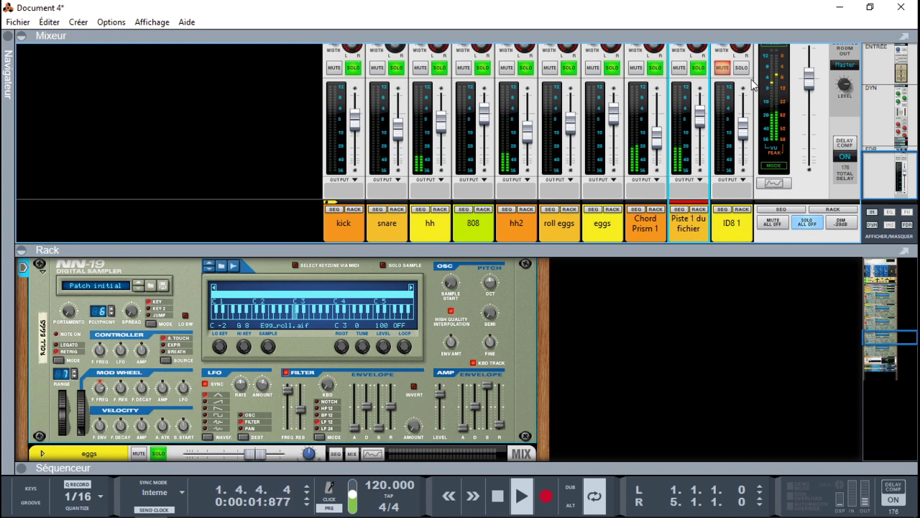
Solo the ID8 1 channel, set its level to about -11.95 dB, and turn off all channel solos.
{"action": "left_click", "coordinate": [742, 68]}
{"action": "left_click_drag", "start_coordinate": [743, 126], "coordinate": [745, 135]}
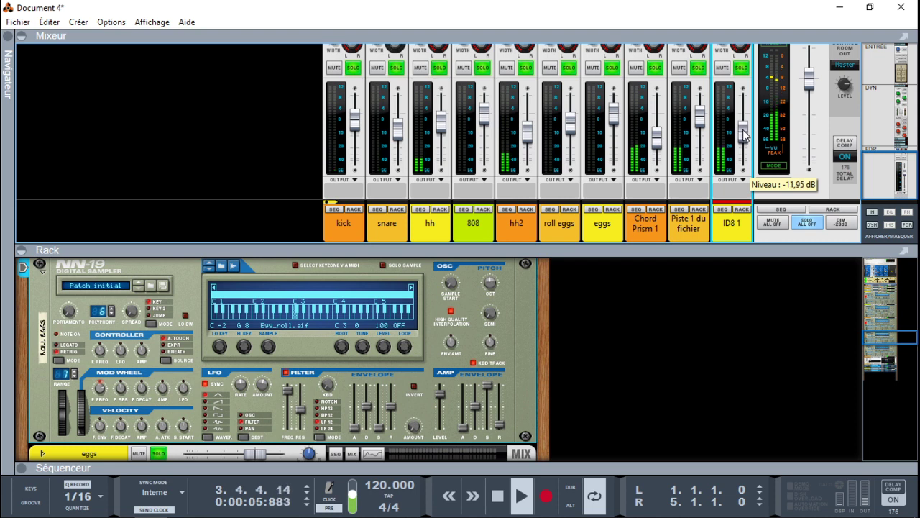
{"action": "left_click", "coordinate": [806, 225]}
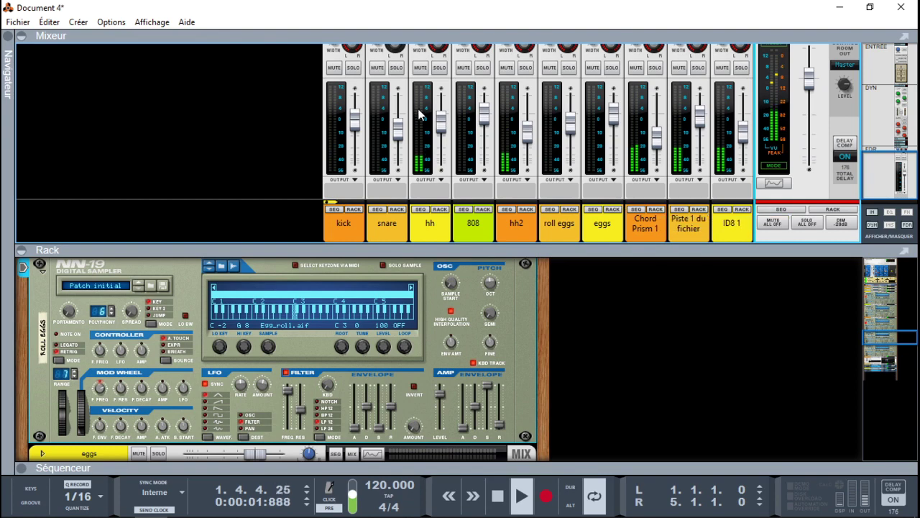
Show only the sequencer, stop playback, and play the loop with the ID8 1 track soloed.
{"action": "left_click", "coordinate": [22, 35]}
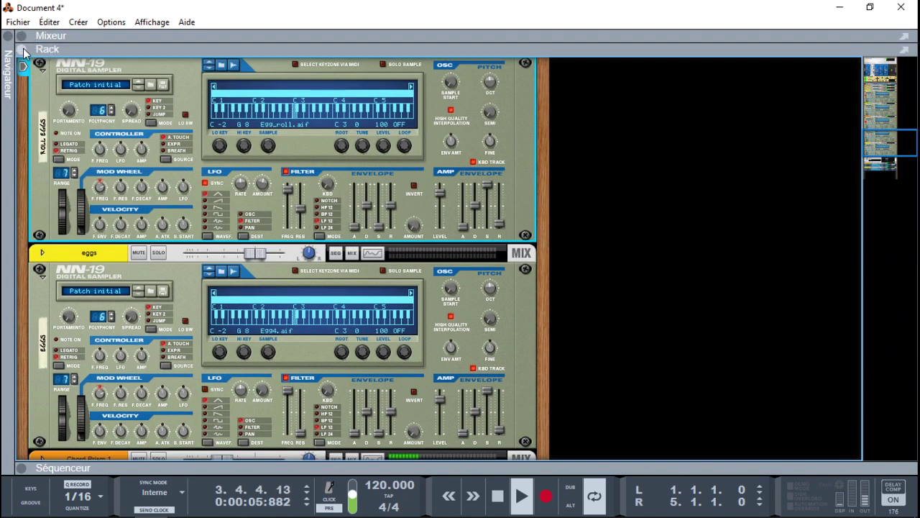
{"action": "left_click", "coordinate": [23, 49]}
{"action": "left_click", "coordinate": [22, 35]}
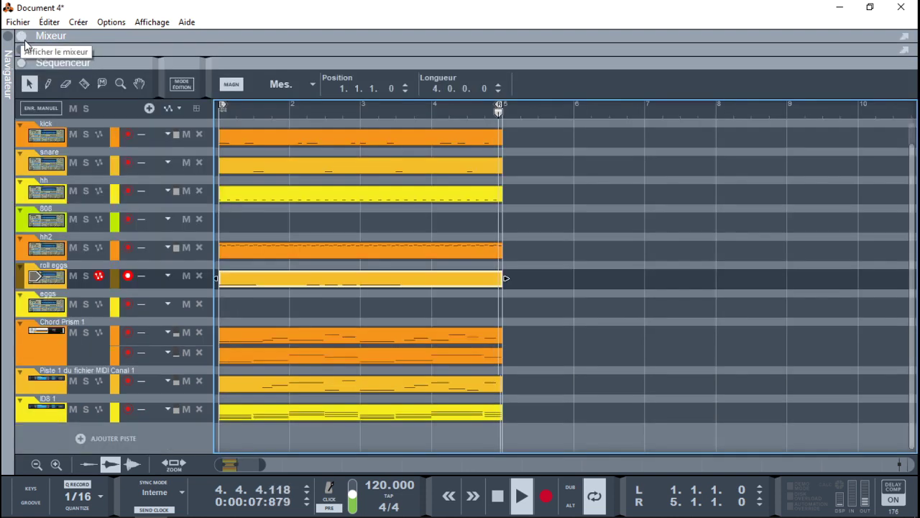
{"action": "key", "text": "space"}
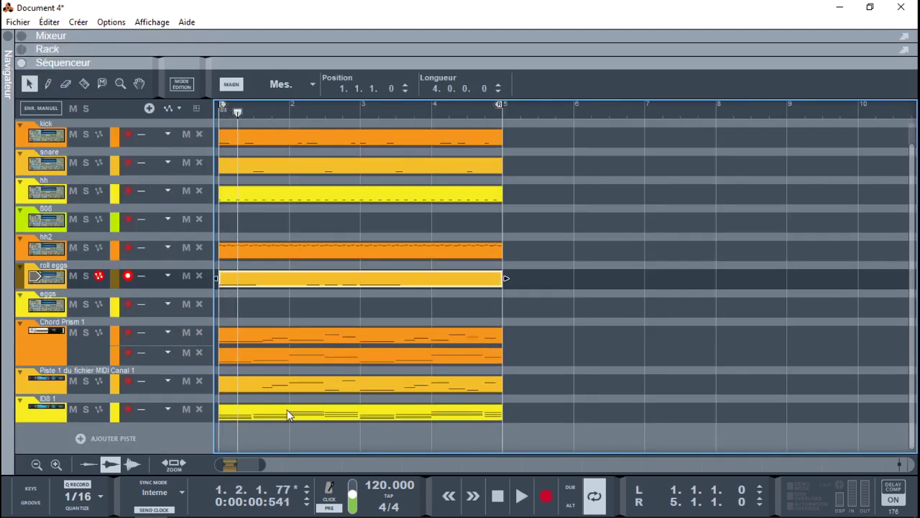
{"action": "left_click", "coordinate": [42, 414]}
{"action": "left_click", "coordinate": [85, 408]}
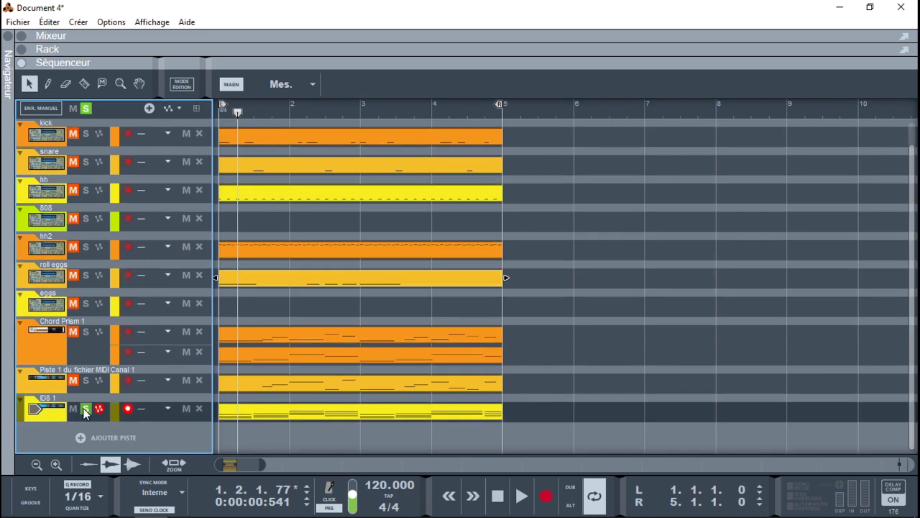
{"action": "key", "text": "space"}
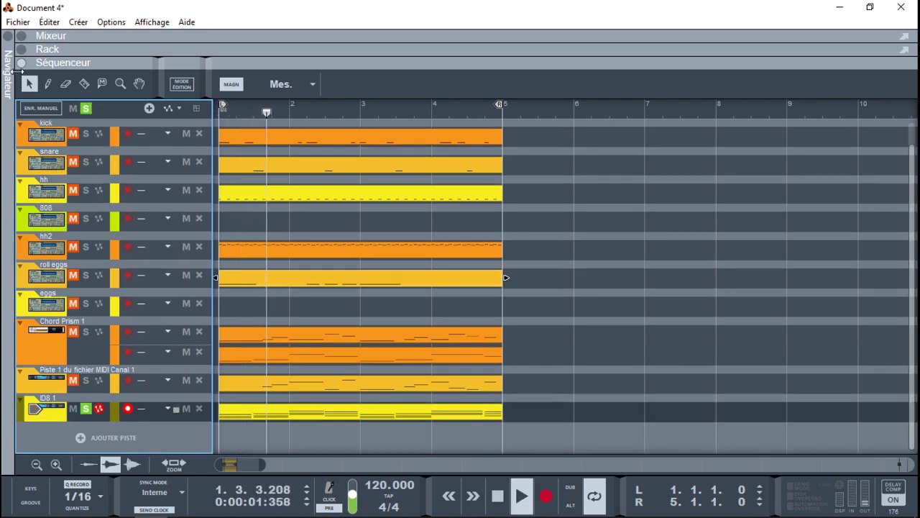
Show the ID8 1 device in the rack, expand its mix channel with the insert effects area, and stop playback.
{"action": "left_click", "coordinate": [21, 49]}
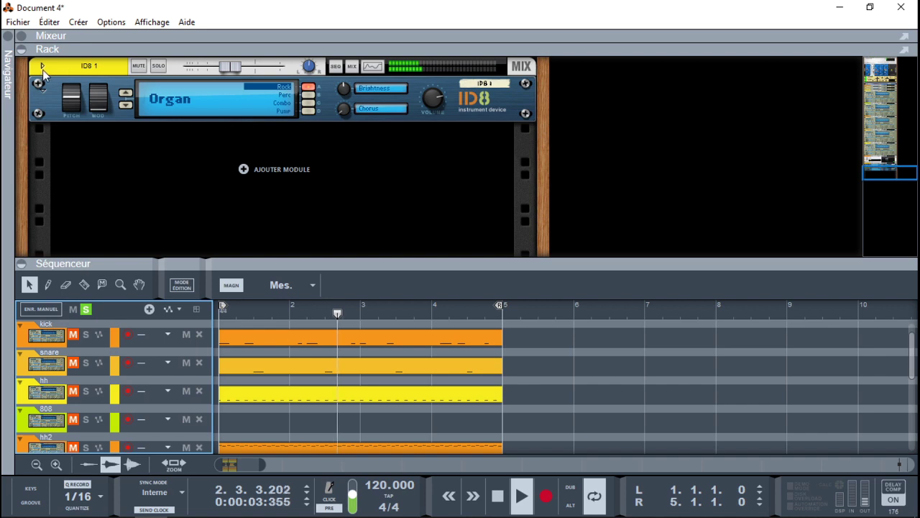
{"action": "left_click", "coordinate": [42, 65]}
{"action": "left_click", "coordinate": [60, 95]}
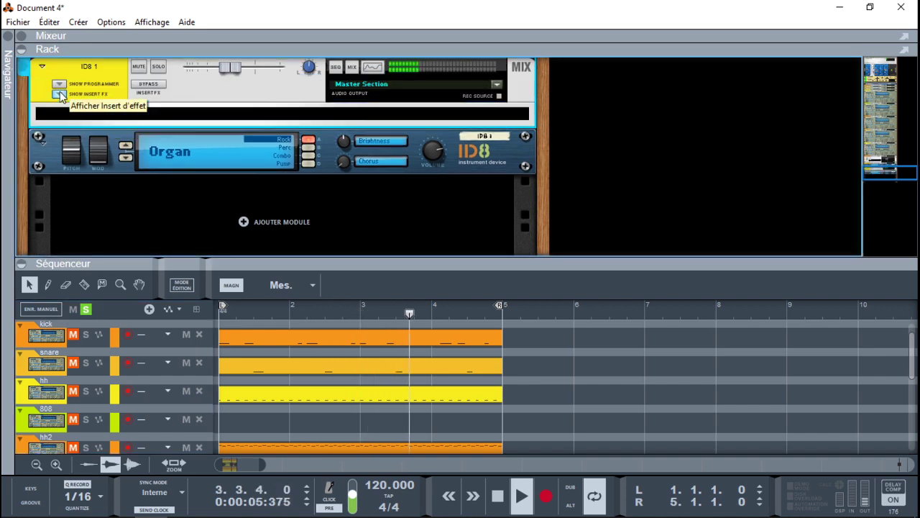
{"action": "key", "text": "space"}
Add the Euclidean Rhythms player from the browser to the ID8 1 instrument and hide the browser.
{"action": "left_click", "coordinate": [9, 40]}
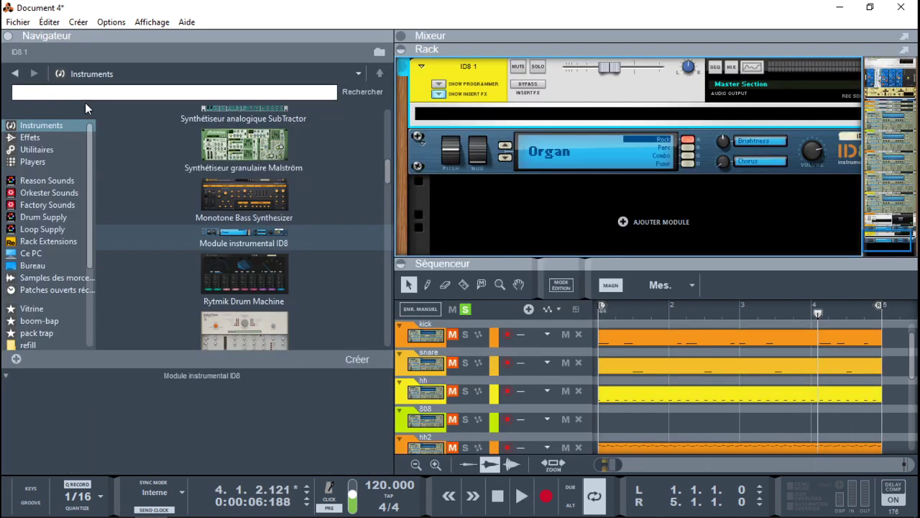
{"action": "left_click", "coordinate": [32, 162]}
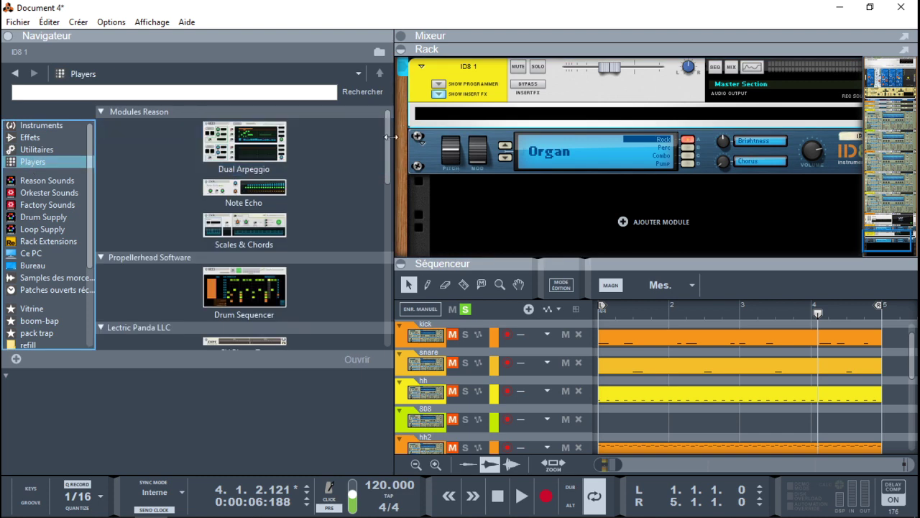
{"action": "left_click_drag", "start_coordinate": [390, 136], "coordinate": [394, 219]}
{"action": "left_click", "coordinate": [276, 226]}
{"action": "mouse_move", "coordinate": [276, 225]}
{"action": "left_mouse_down"}
{"action": "mouse_move", "coordinate": [611, 100]}
{"action": "mouse_move", "coordinate": [612, 134]}
{"action": "left_mouse_up"}
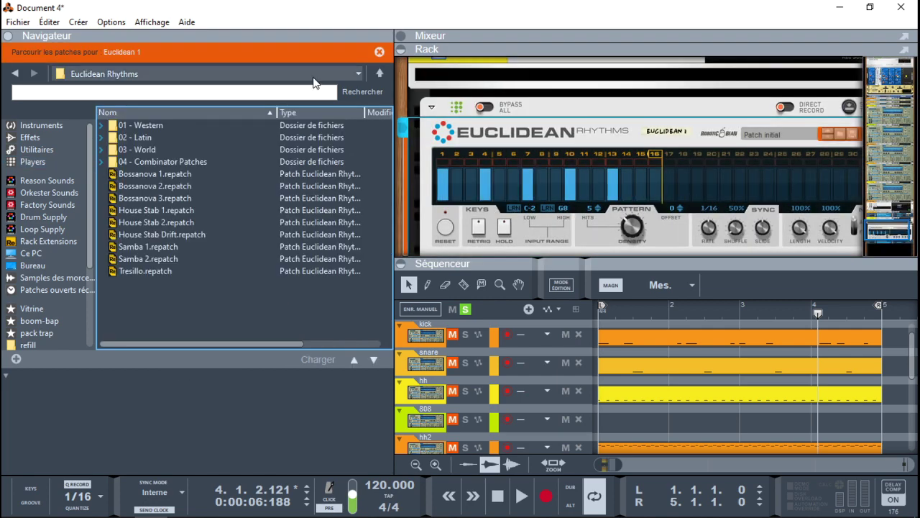
{"action": "left_click", "coordinate": [9, 36]}
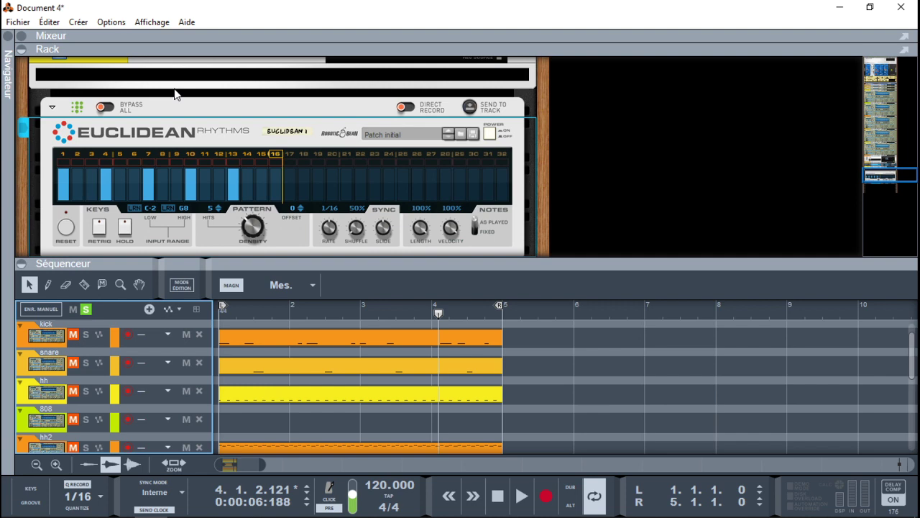
Play the loop, clear the track solo, and set the Euclidean Rhythms pattern density to 6 hits.
{"action": "key", "text": "space"}
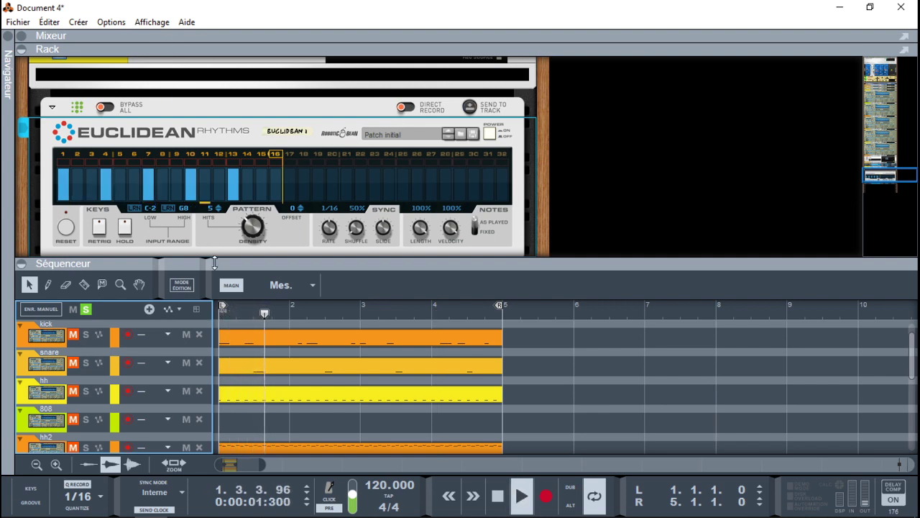
{"action": "left_click_drag", "start_coordinate": [242, 236], "coordinate": [250, 225]}
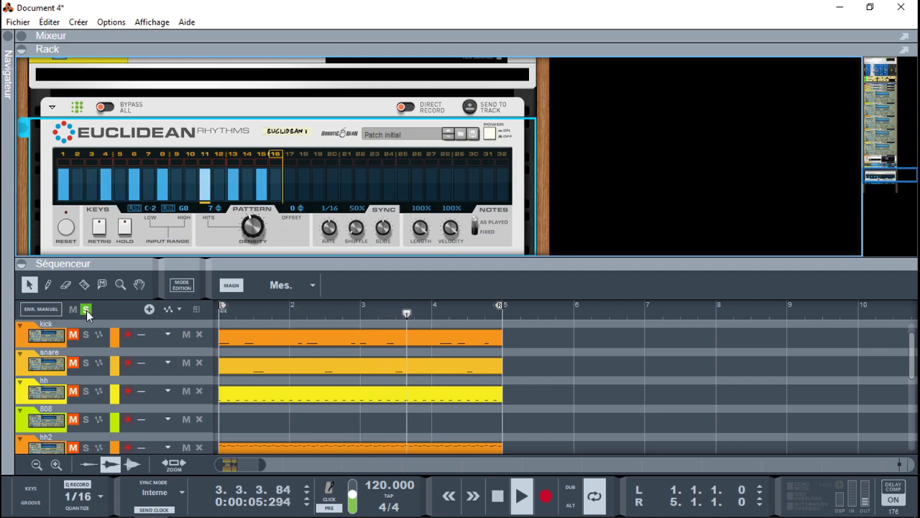
{"action": "left_click", "coordinate": [171, 304]}
{"action": "left_click_drag", "start_coordinate": [252, 225], "coordinate": [253, 229]}
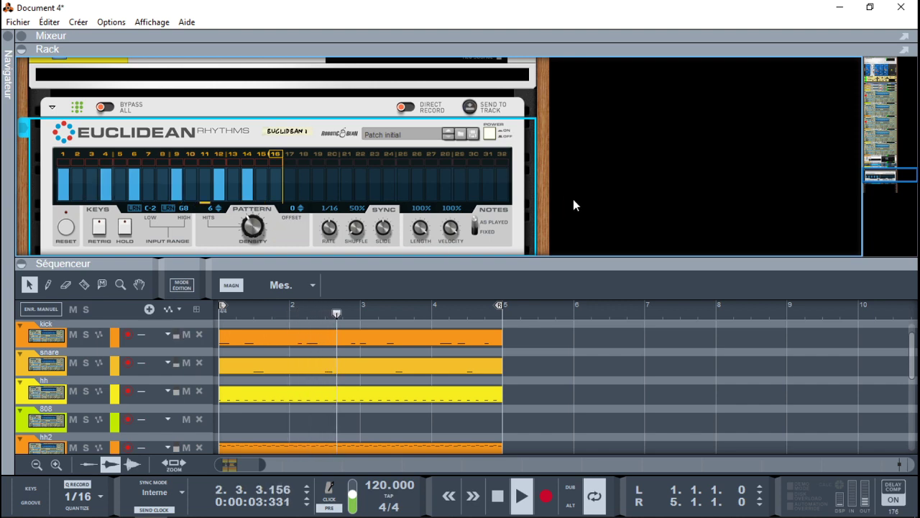
Set the ID8 1 organ's Chorus to 103 and Brightness to 57, and raise its mixer level slightly.
{"action": "mouse_move", "coordinate": [872, 175]}
{"action": "left_mouse_down"}
{"action": "mouse_move", "coordinate": [871, 164]}
{"action": "mouse_move", "coordinate": [875, 179]}
{"action": "left_mouse_up"}
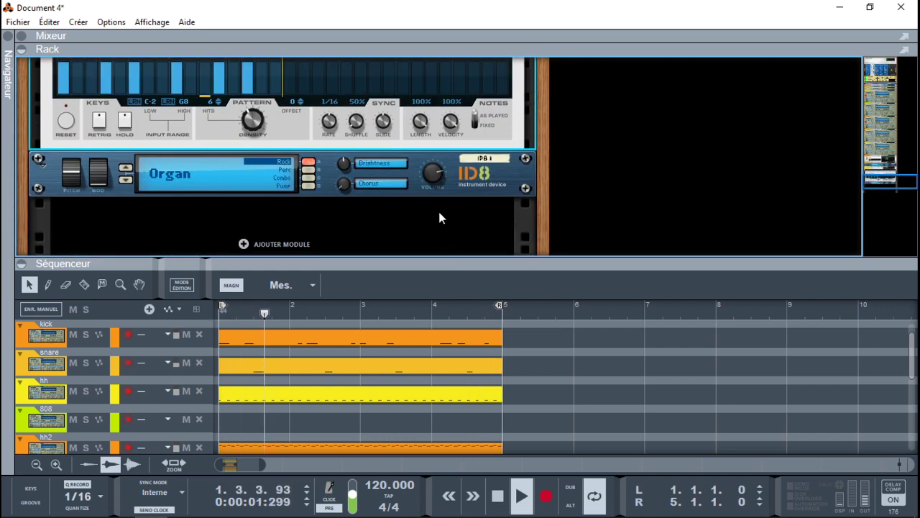
{"action": "left_click", "coordinate": [349, 182]}
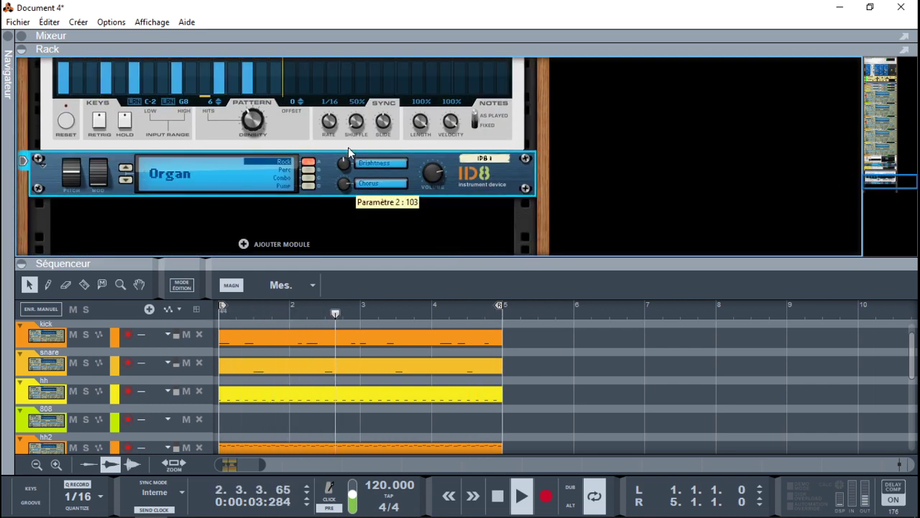
{"action": "mouse_move", "coordinate": [347, 159]}
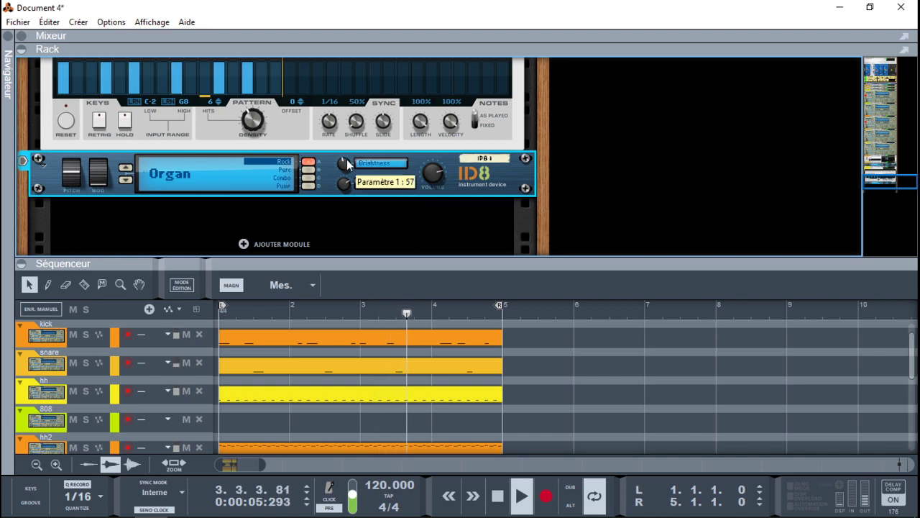
{"action": "key", "text": "F5"}
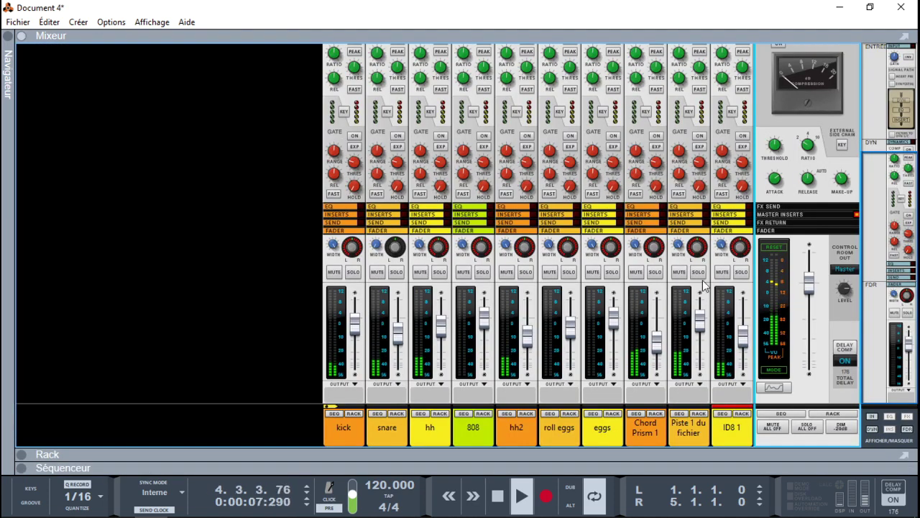
{"action": "left_click_drag", "start_coordinate": [743, 348], "coordinate": [746, 340]}
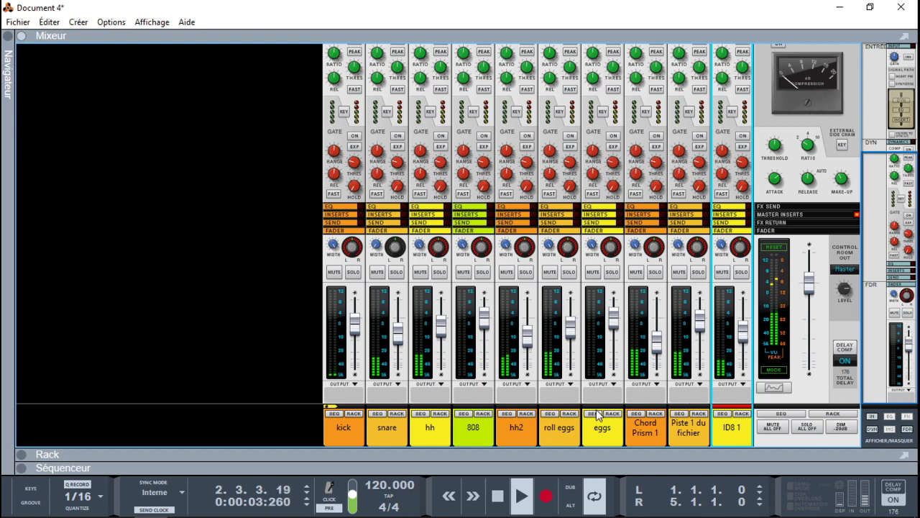
Show the rack and sequencer, select the 808 track, and record a four-bar bass part from bar 1.
{"action": "left_click", "coordinate": [22, 453]}
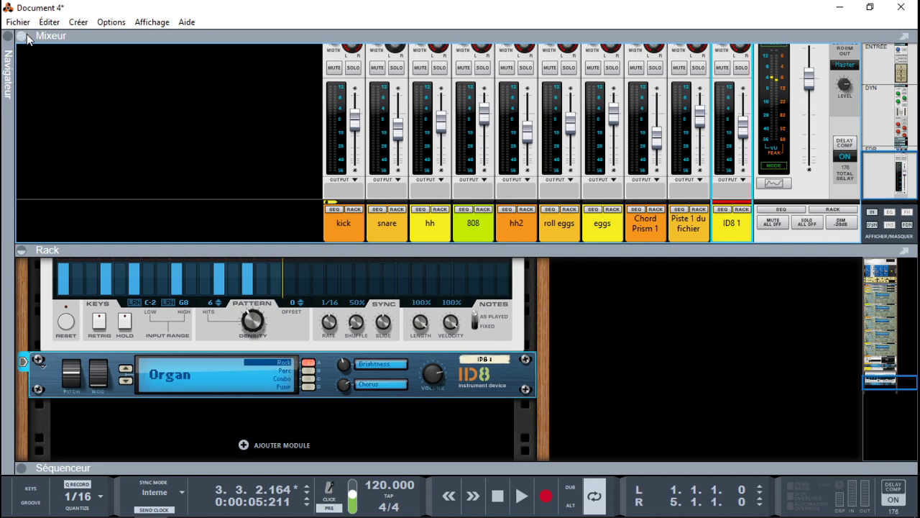
{"action": "left_click", "coordinate": [26, 34]}
{"action": "left_click", "coordinate": [23, 469]}
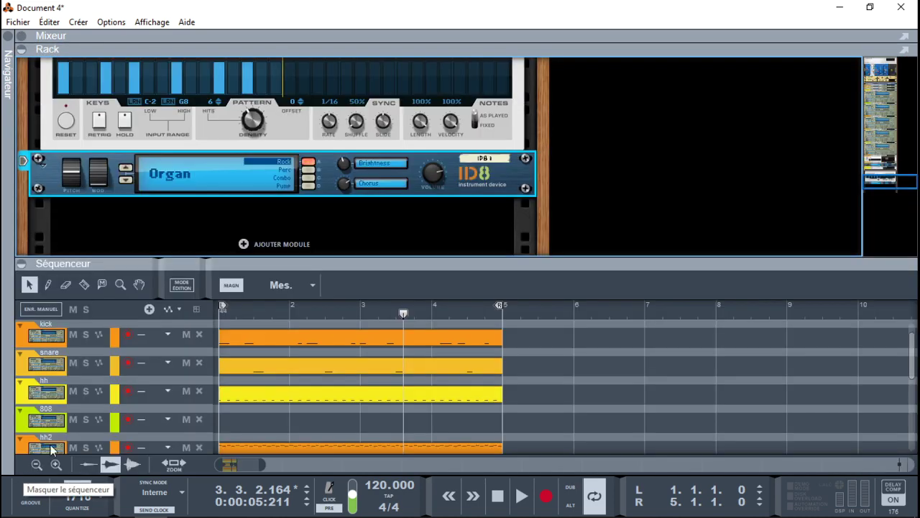
{"action": "left_click", "coordinate": [40, 433]}
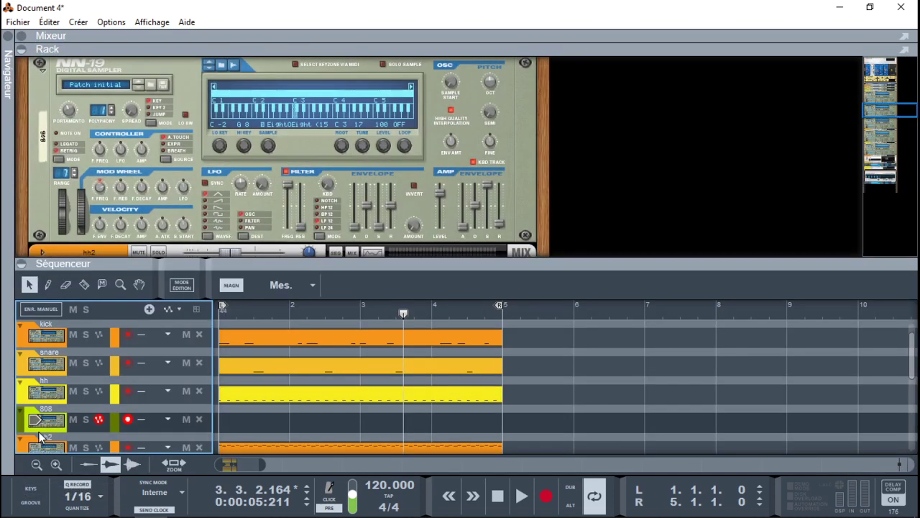
{"action": "key", "text": "ctrl+Return"}
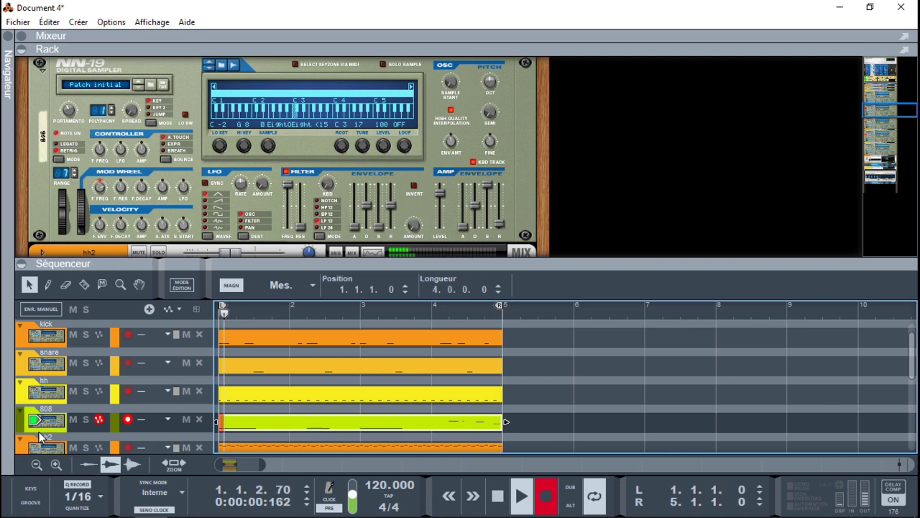
{"action": "mouse_move", "coordinate": [415, 510]}
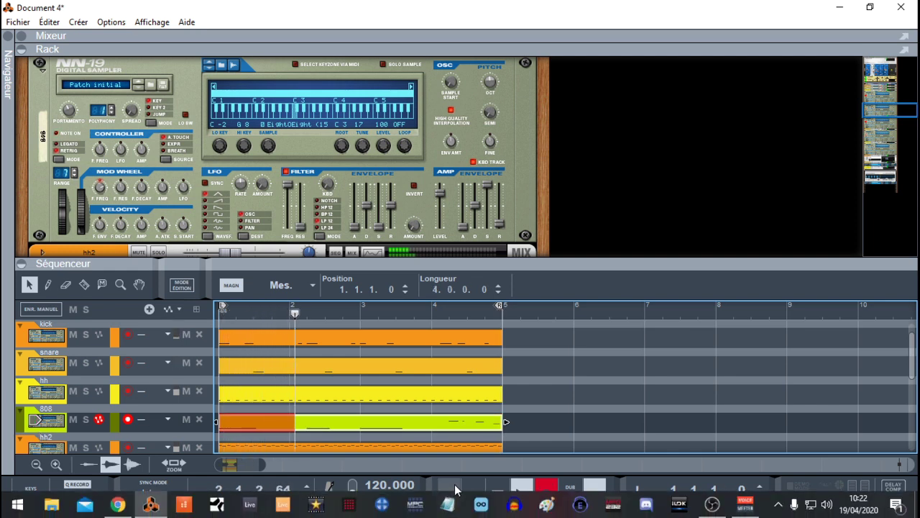
{"action": "left_click", "coordinate": [545, 492]}
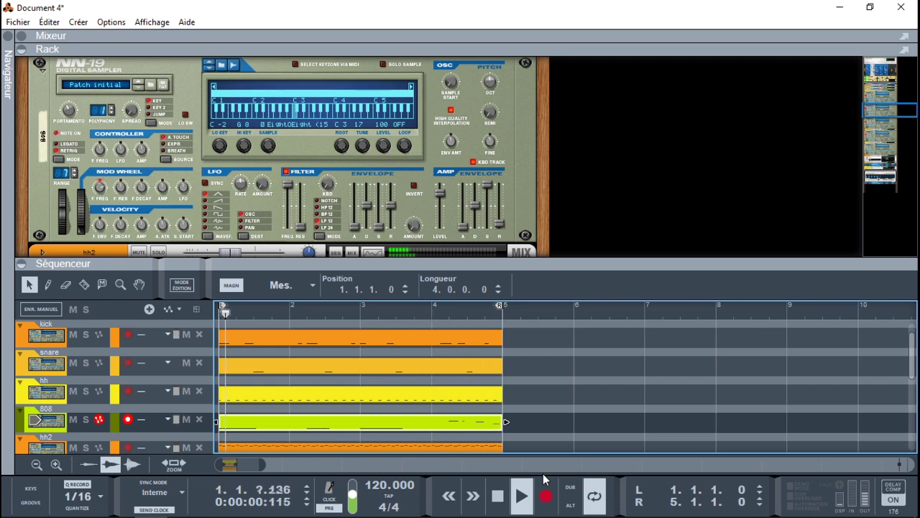
Open the recorded 808 clip for note editing in a full-height sequencer and delete the very short G#4 note in bar 4.
{"action": "double_click", "coordinate": [451, 426]}
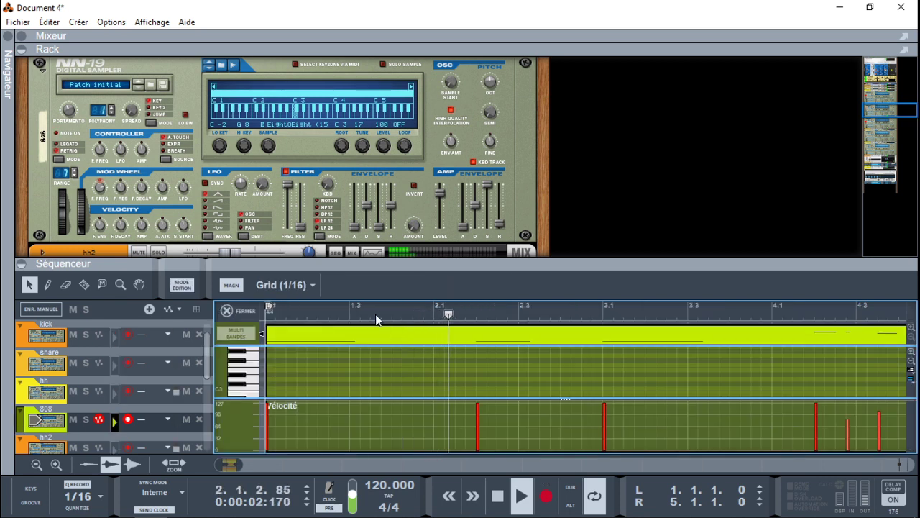
{"action": "left_click", "coordinate": [22, 50]}
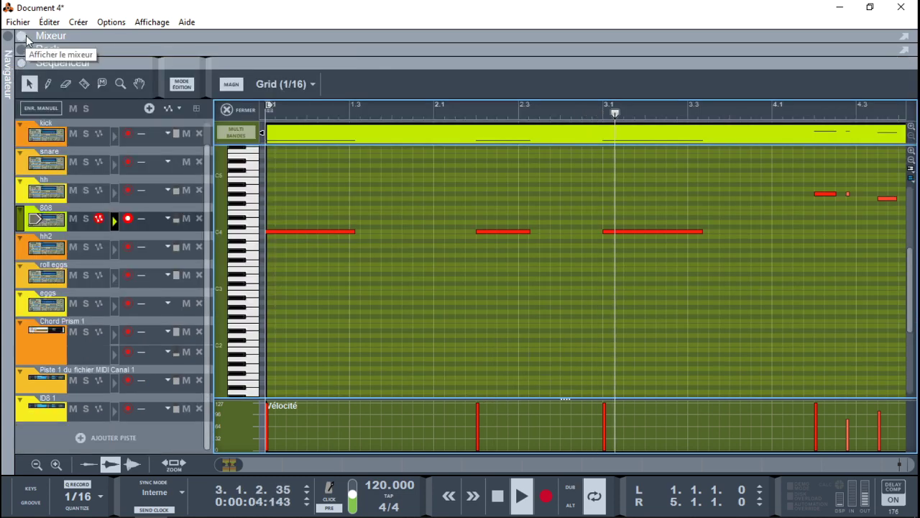
{"action": "scroll", "coordinate": [910, 277], "scroll_direction": "up", "scroll_amount": 5}
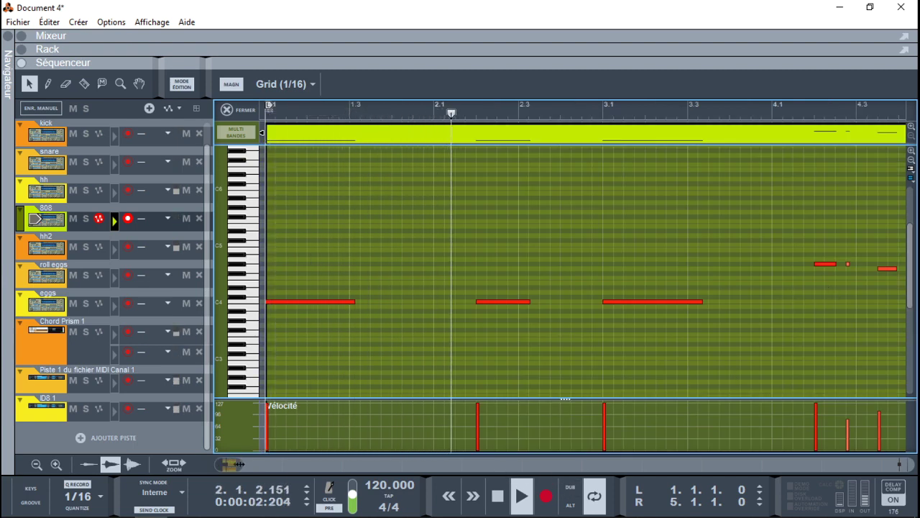
{"action": "left_click_drag", "start_coordinate": [240, 464], "coordinate": [245, 464]}
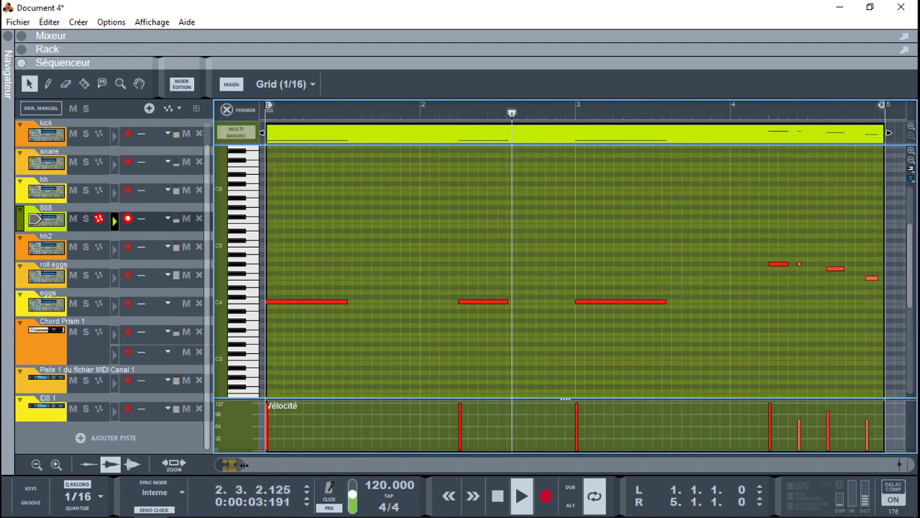
{"action": "left_click", "coordinate": [799, 264]}
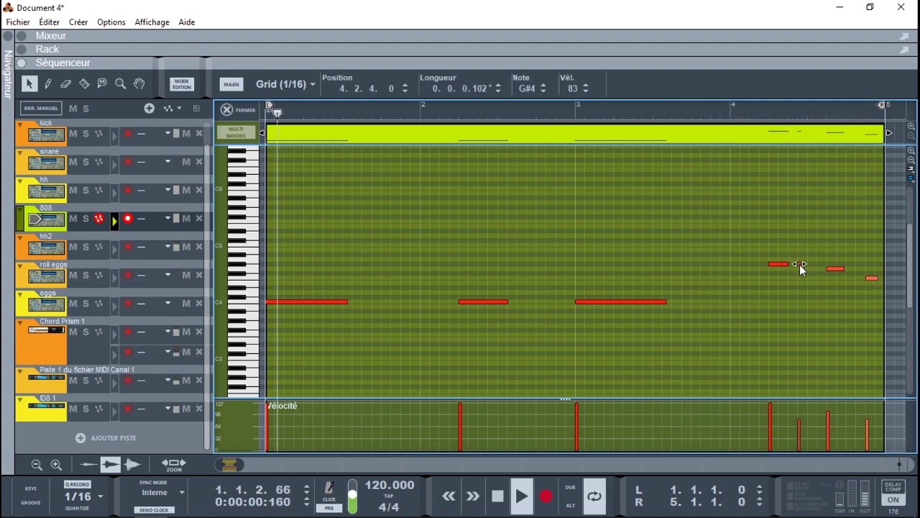
{"action": "key", "text": "Delete"}
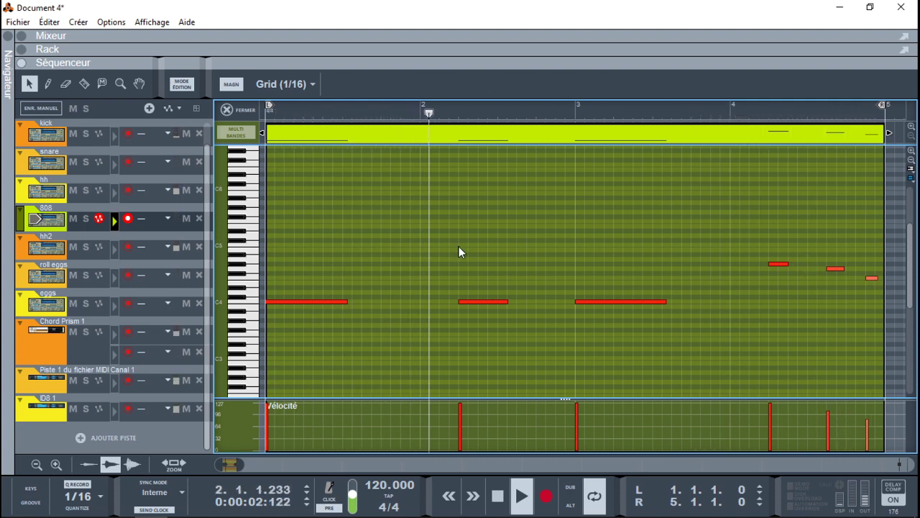
Add a C5 note two sixteenths long at 1.2.1 in the 808 clip and audition the loop from bar 1.
{"action": "key", "text": "space"}
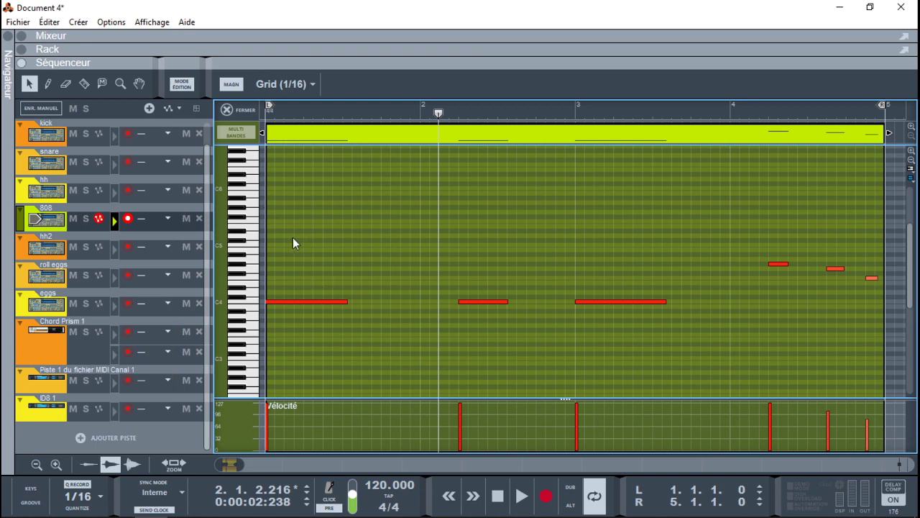
{"action": "left_click", "coordinate": [318, 301]}
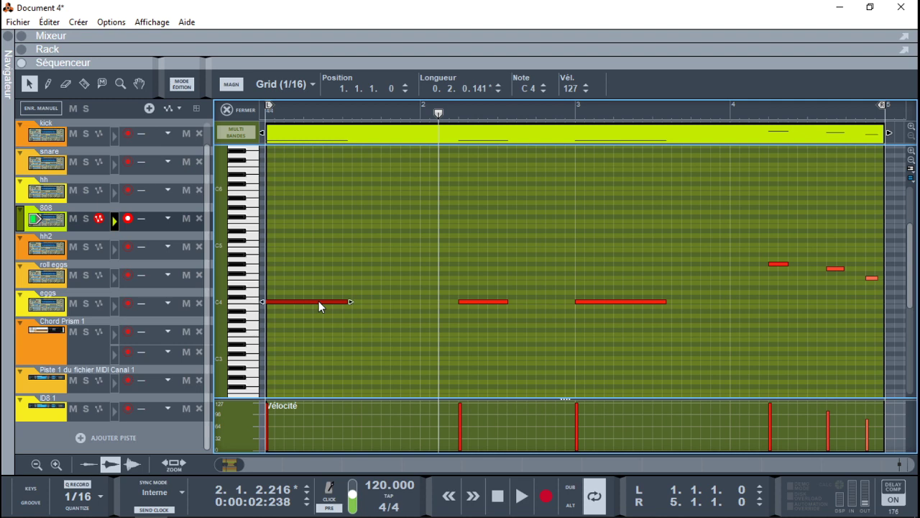
{"action": "left_click", "coordinate": [306, 245]}
{"action": "left_click_drag", "start_coordinate": [307, 245], "coordinate": [327, 245]}
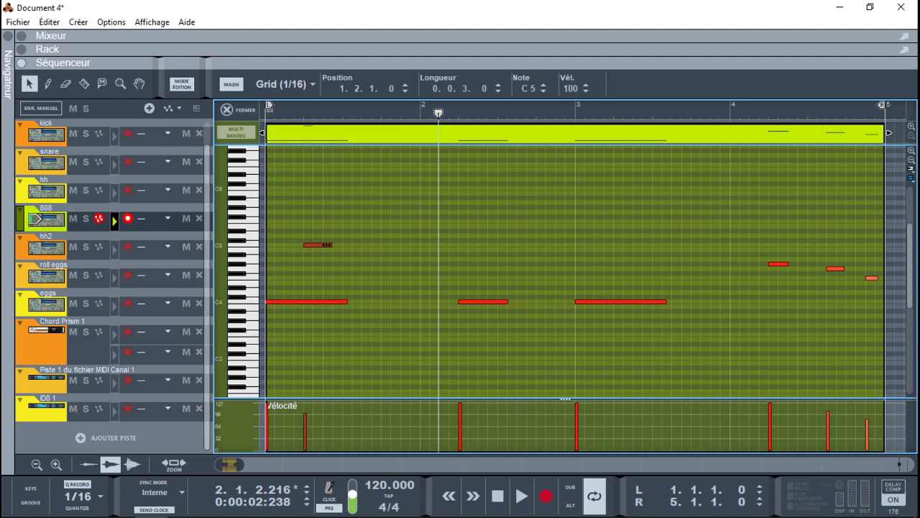
{"action": "key", "text": "Home"}
{"action": "key", "text": "space"}
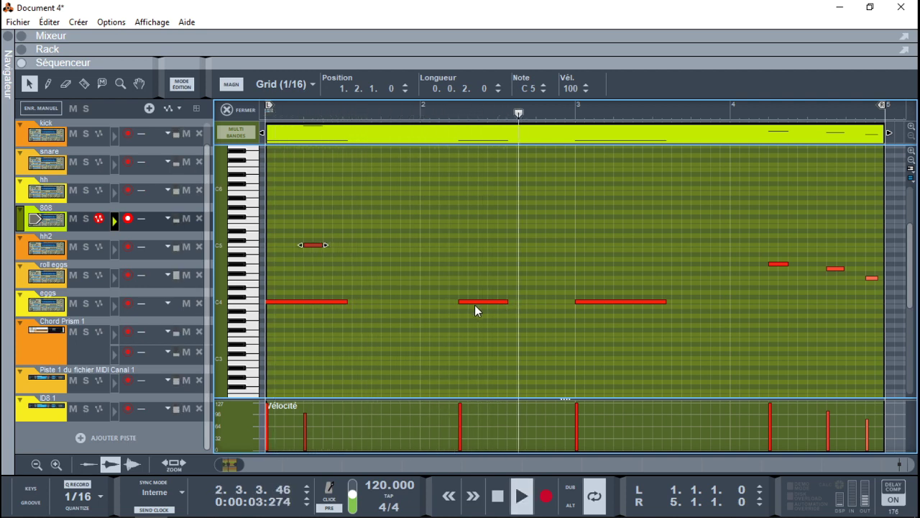
{"action": "key", "text": "space"}
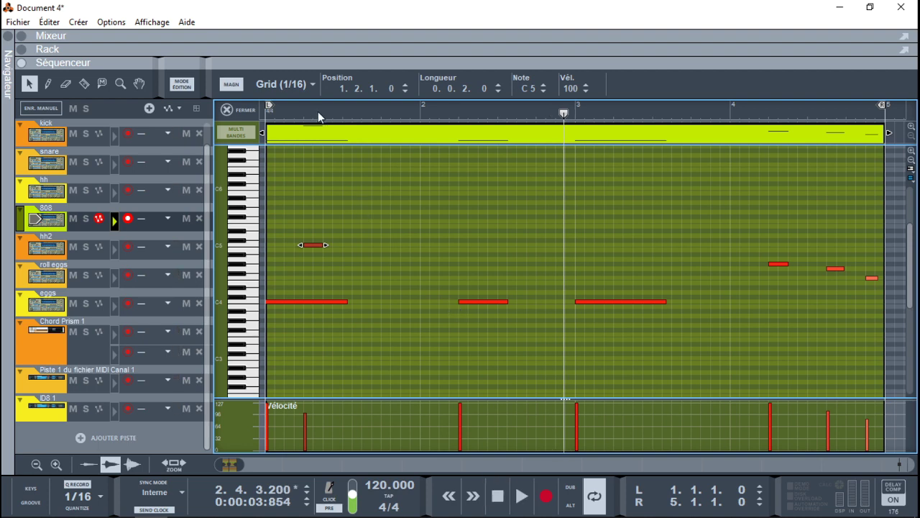
With 1/32 snap, add two short C4 notes directly before the existing C4 note on beat 2 of bar 2, and audition them.
{"action": "left_click", "coordinate": [284, 84]}
{"action": "left_click", "coordinate": [294, 217]}
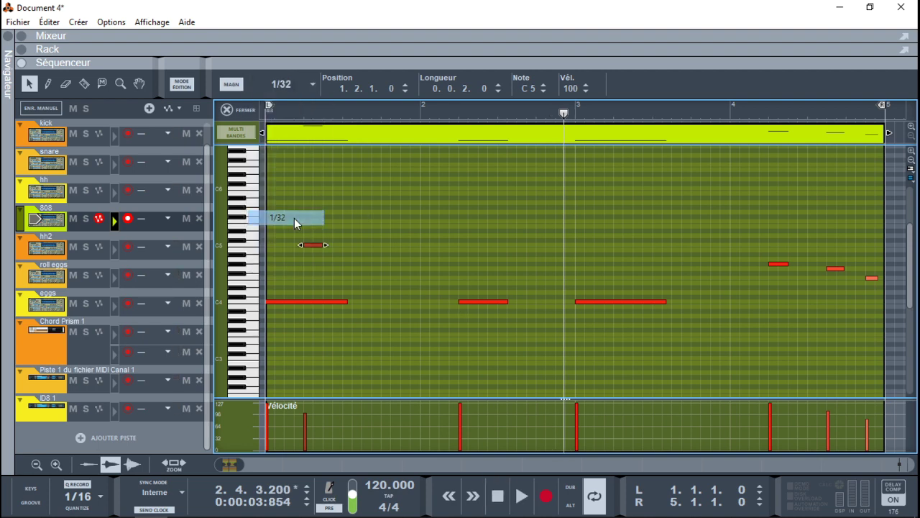
{"action": "double_click", "coordinate": [449, 301]}
{"action": "left_click", "coordinate": [454, 311]}
{"action": "double_click", "coordinate": [455, 301]}
{"action": "left_click", "coordinate": [463, 326]}
{"action": "key", "text": "Home"}
{"action": "key", "text": "space"}
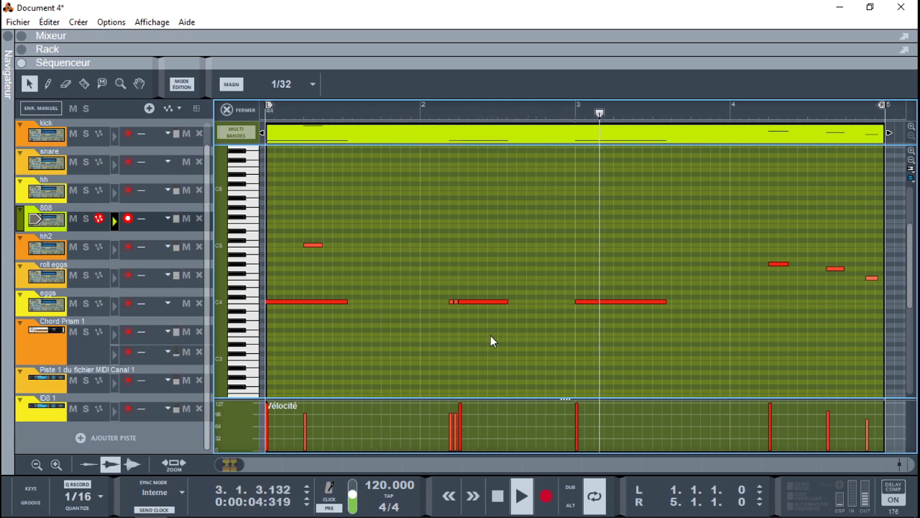
{"action": "key", "text": "space"}
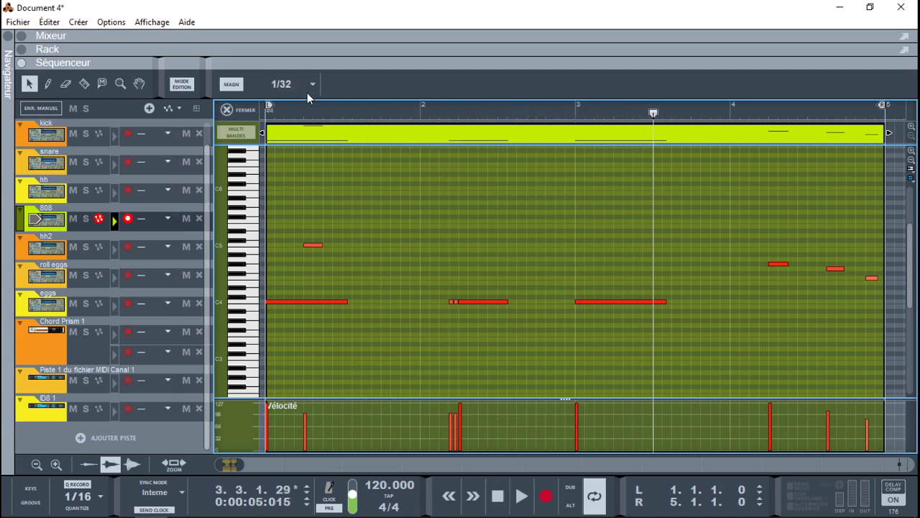
With 1/16 snap, add a two-sixteenth C5 note at 2.2.3 and extend the C4 note at 2.2.1 to 0.1.2.0.
{"action": "left_click", "coordinate": [309, 86]}
{"action": "left_click", "coordinate": [297, 188]}
{"action": "left_click", "coordinate": [479, 245]}
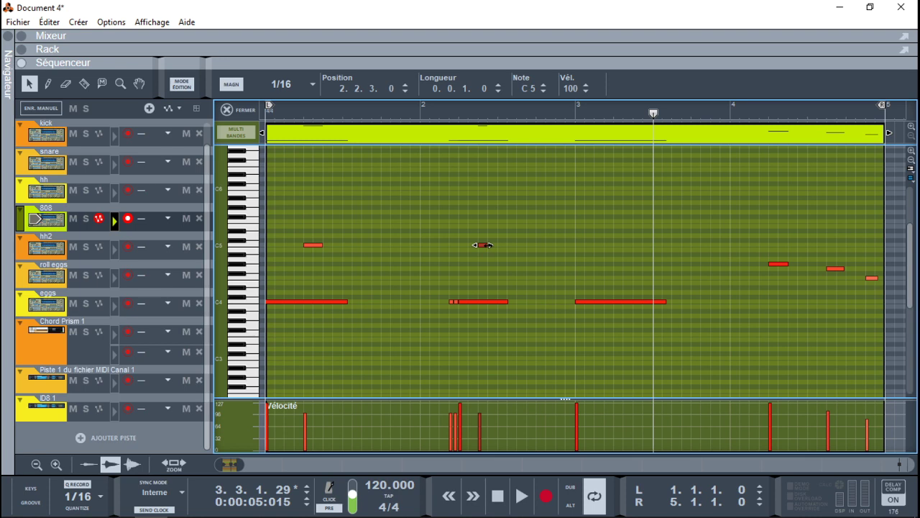
{"action": "key", "text": "space"}
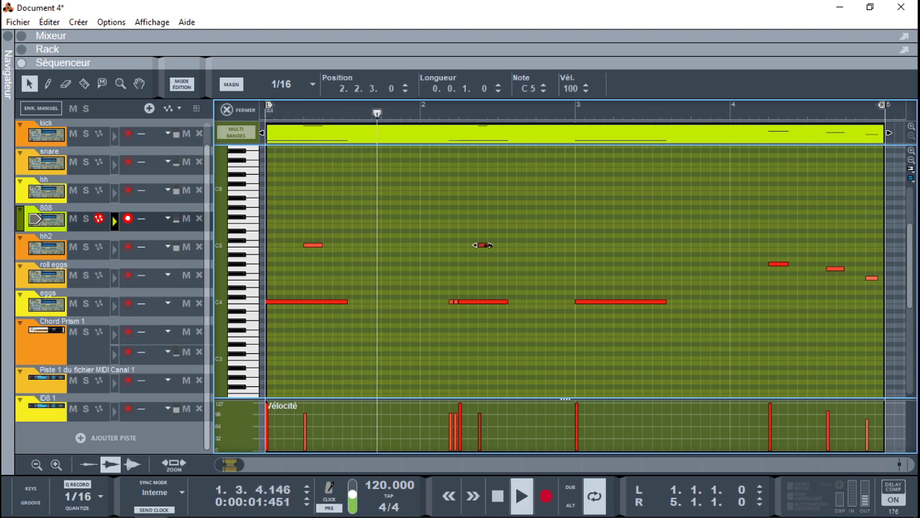
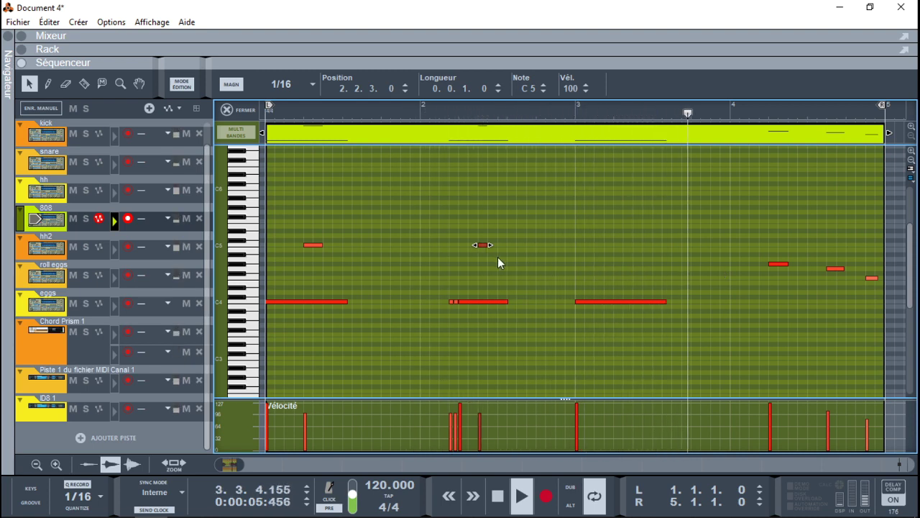
{"action": "left_click_drag", "start_coordinate": [487, 246], "coordinate": [496, 245]}
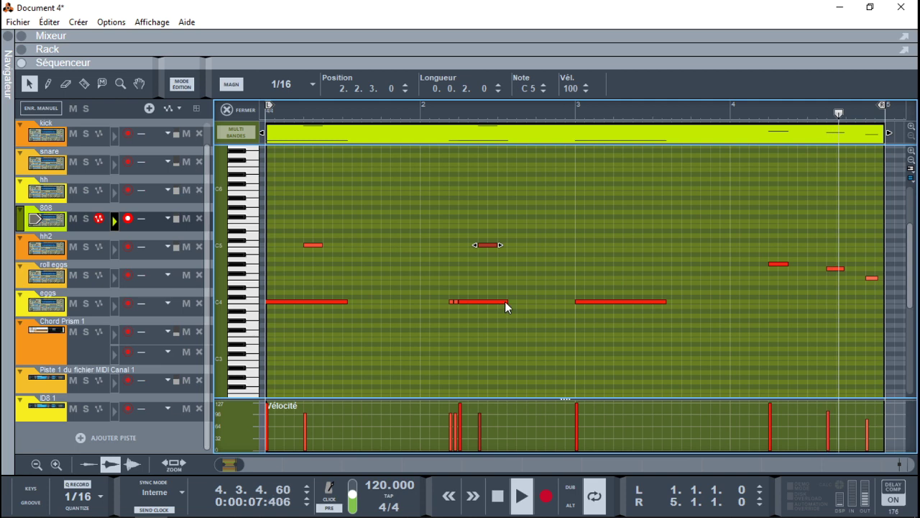
{"action": "left_click_drag", "start_coordinate": [506, 301], "coordinate": [513, 301]}
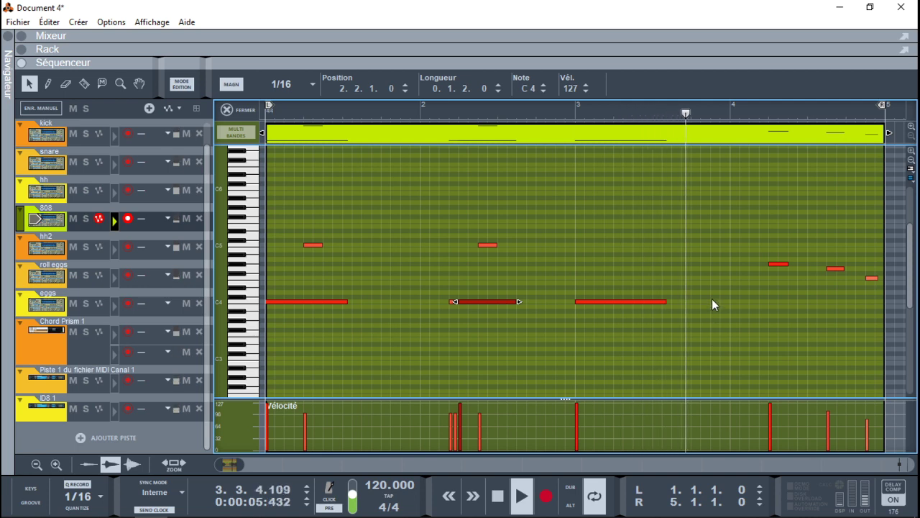
Add a three-sixteenth G#4 note at 3.4.1 and a one-sixteenth G4 note at 3.3.3 during loop playback.
{"action": "double_click", "coordinate": [692, 265]}
{"action": "left_click_drag", "start_coordinate": [700, 263], "coordinate": [718, 263]}
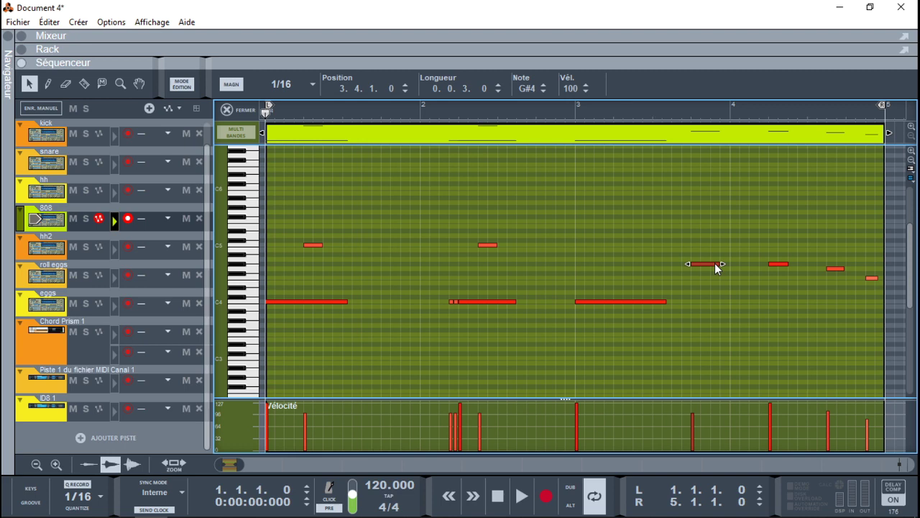
{"action": "key", "text": "space"}
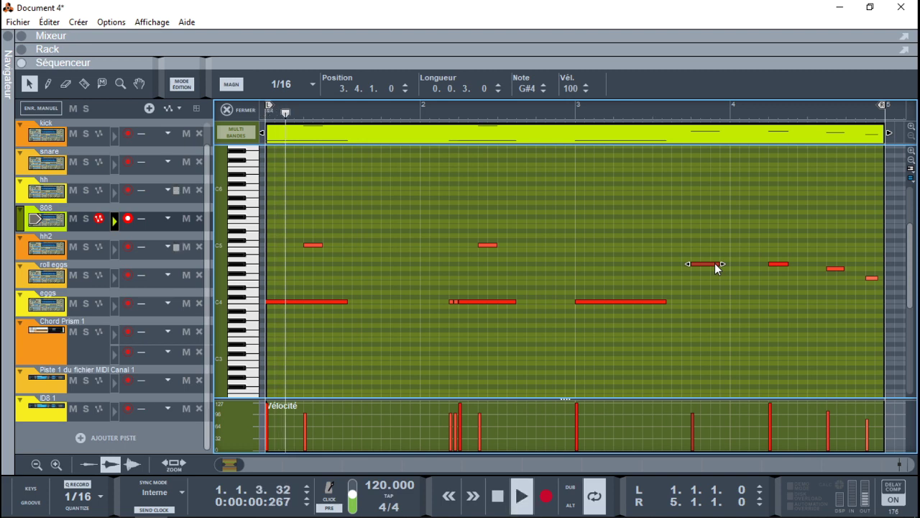
{"action": "double_click", "coordinate": [675, 268]}
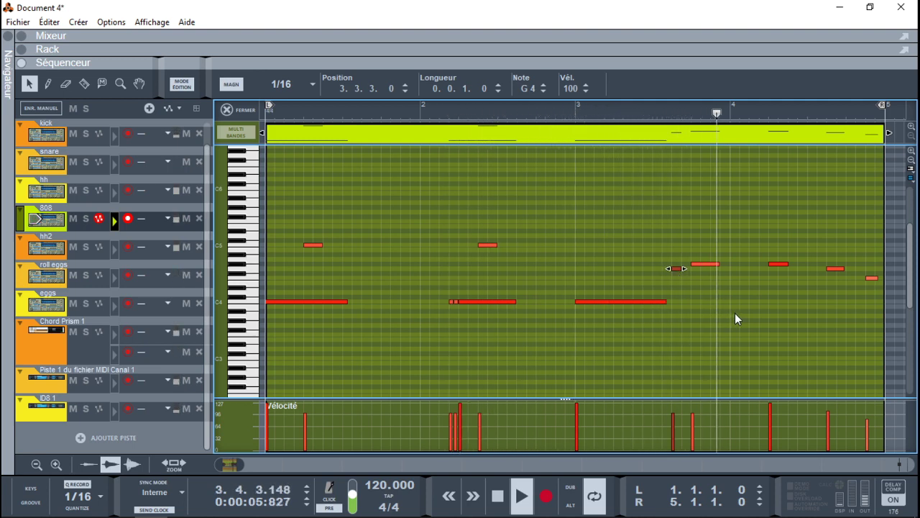
Add two consecutive 1/32-long G#4 notes at 4.1.4.0 and 4.1.4.120, using 1/32 snap.
{"action": "double_click", "coordinate": [762, 264]}
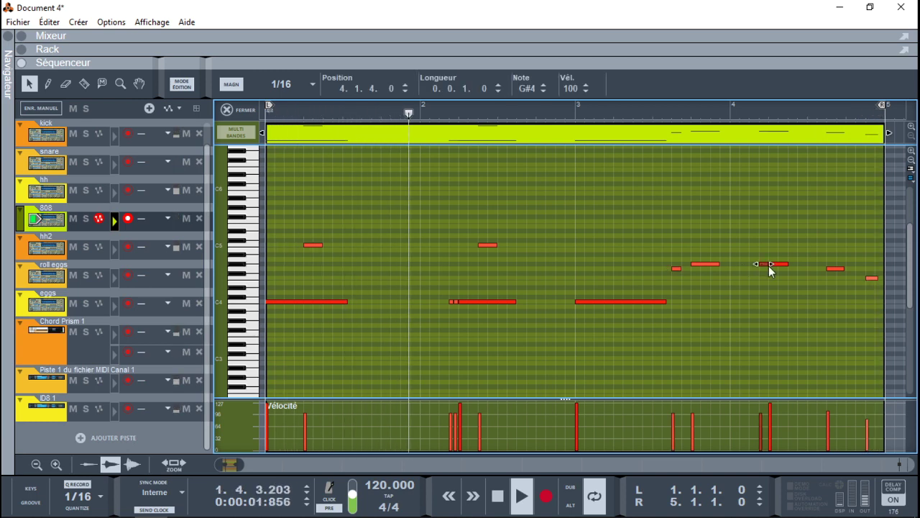
{"action": "key", "text": "space"}
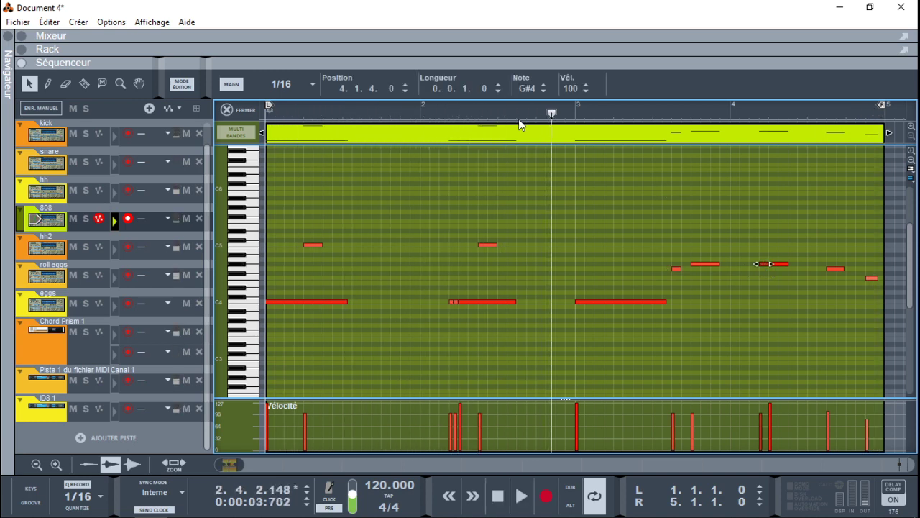
{"action": "left_click", "coordinate": [317, 83]}
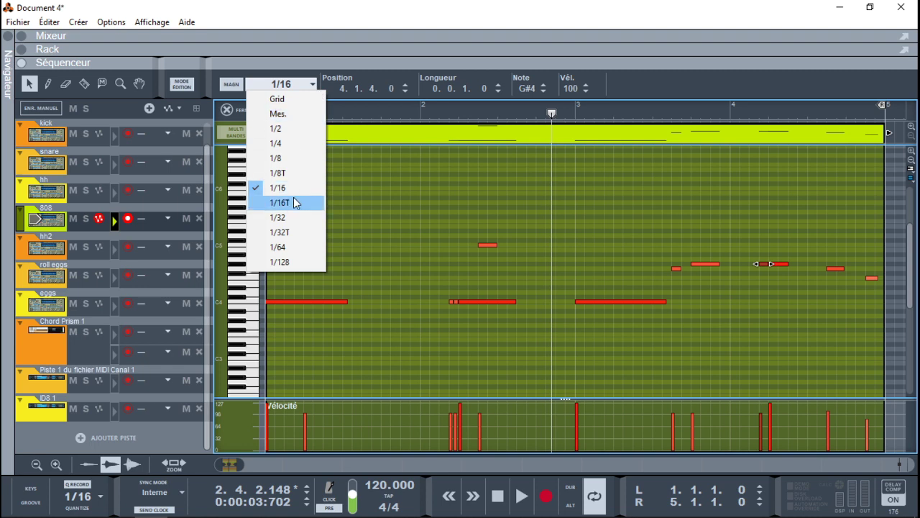
{"action": "left_click", "coordinate": [292, 218]}
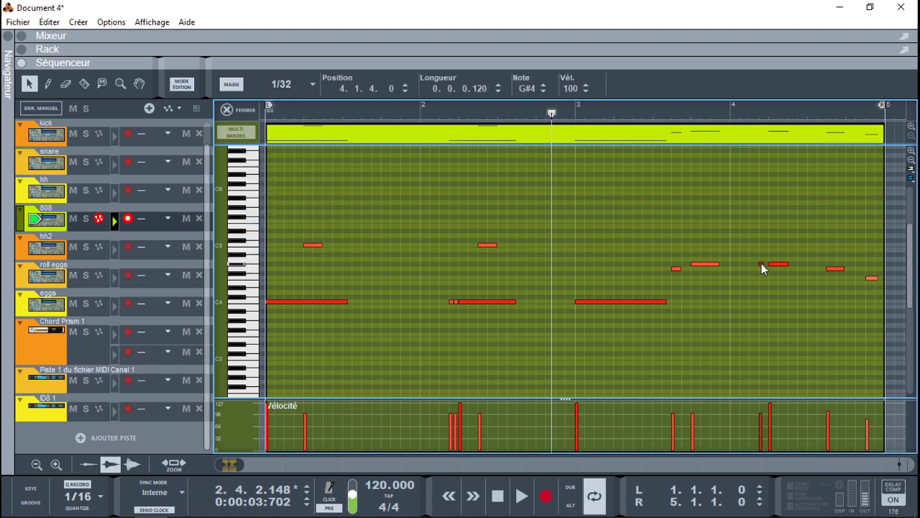
{"action": "double_click", "coordinate": [766, 264]}
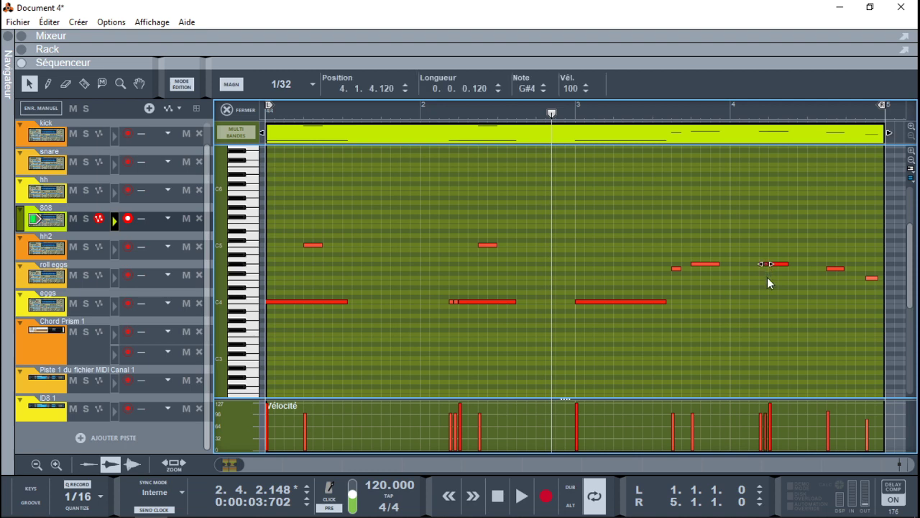
{"action": "double_click", "coordinate": [780, 235]}
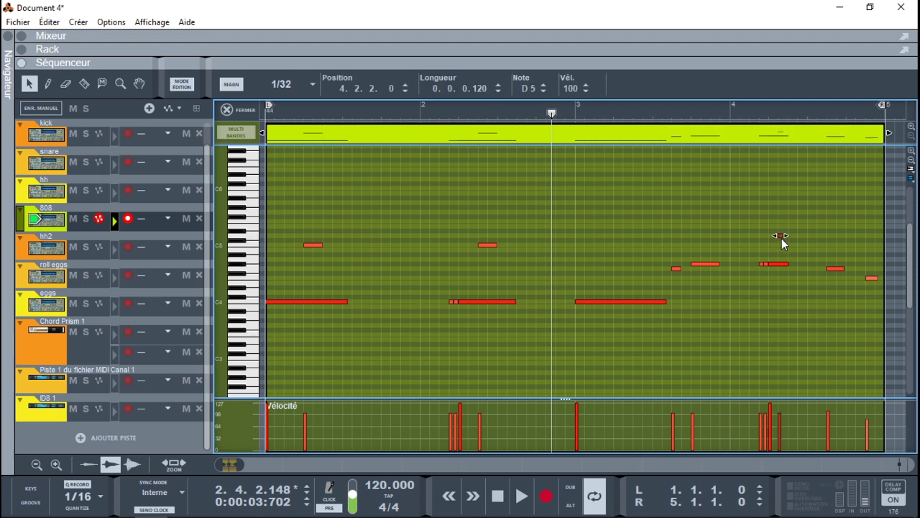
{"action": "key", "text": "space"}
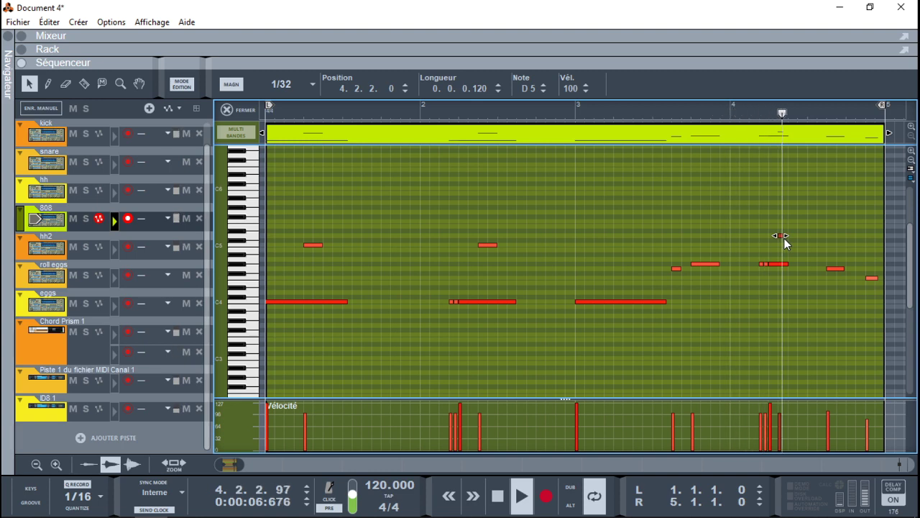
{"action": "left_click", "coordinate": [781, 236]}
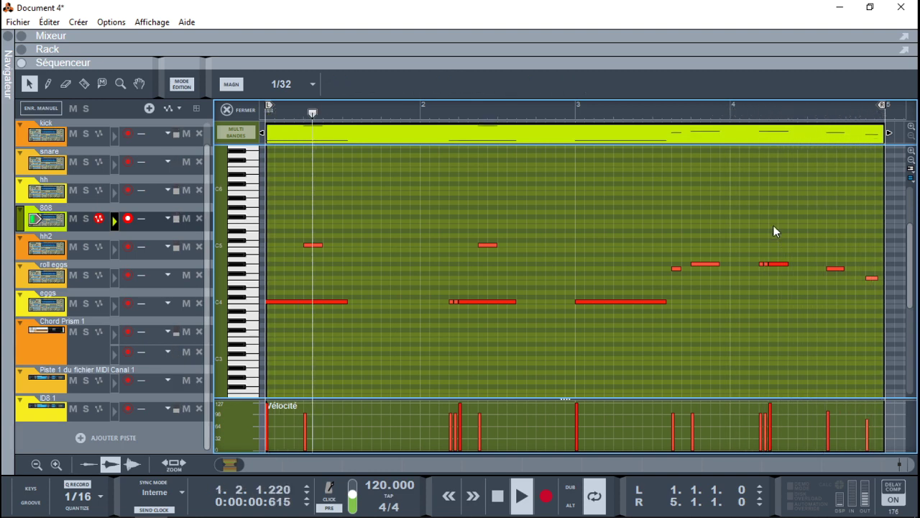
{"action": "key", "text": "space"}
Add a short G#5 note at 4.2.2, lengthen the G#4 note at 4.2.1 to three sixteenths, and play the loop.
{"action": "double_click", "coordinate": [779, 207]}
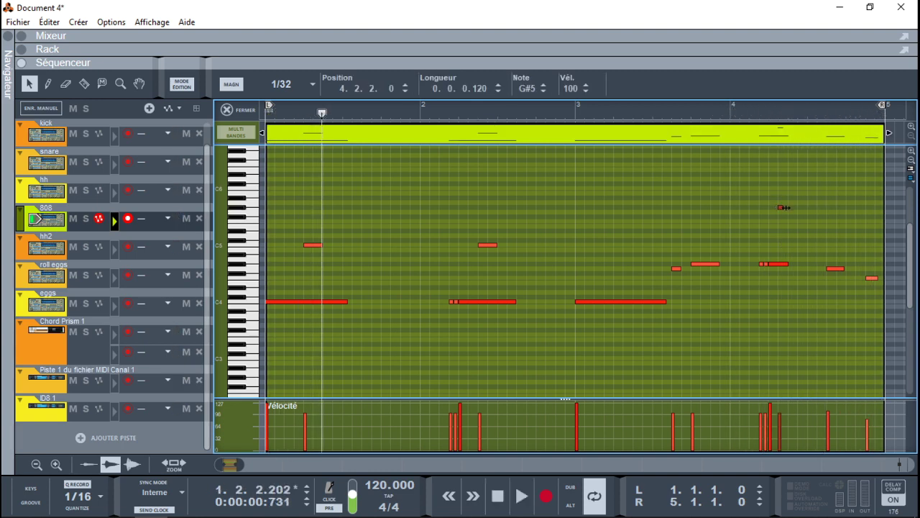
{"action": "left_click", "coordinate": [783, 265]}
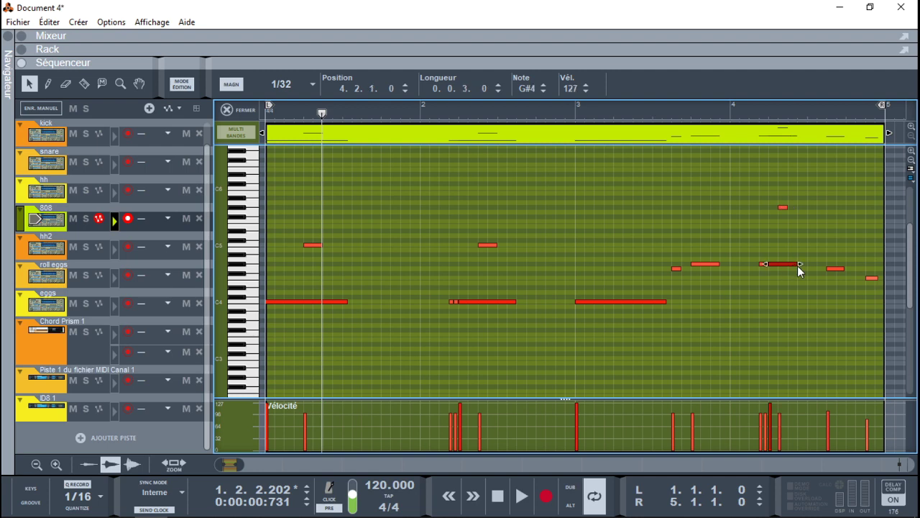
{"action": "key", "text": "space"}
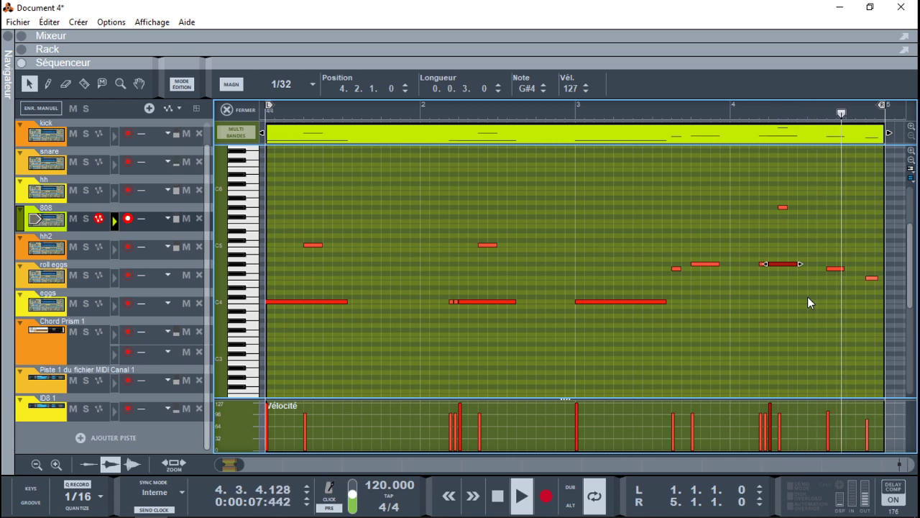
Extend the final F4 note to two sixteenths, add a one-sixteenth F5 note at 4.4.4, and audition the ending.
{"action": "left_click_drag", "start_coordinate": [876, 278], "coordinate": [887, 279]}
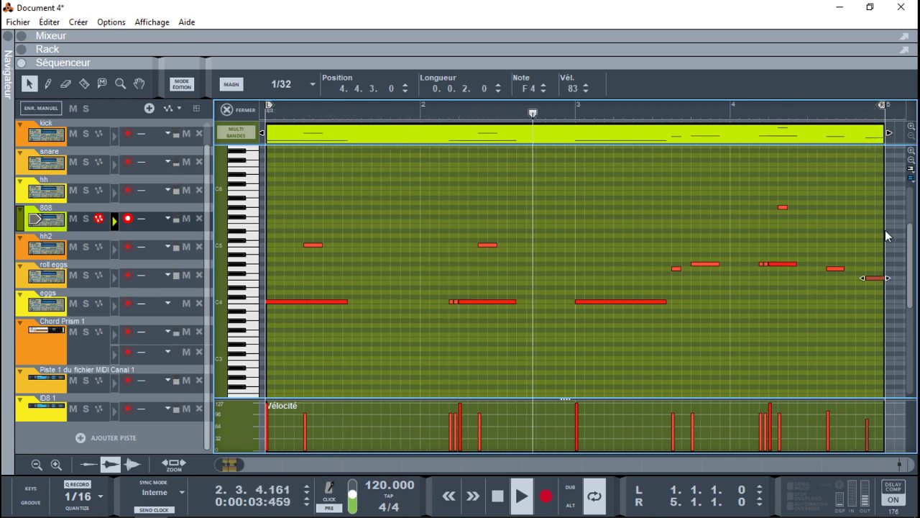
{"action": "key", "text": "space"}
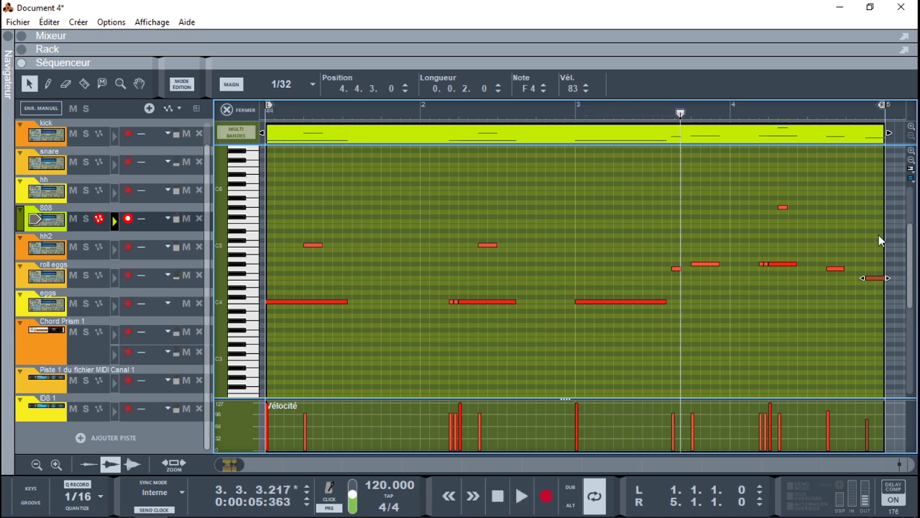
{"action": "double_click", "coordinate": [877, 220]}
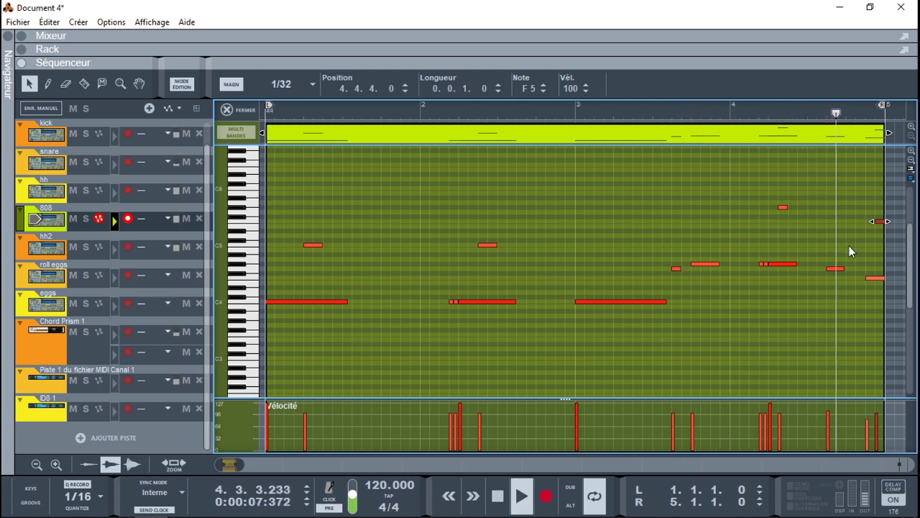
{"action": "key", "text": "space"}
Add a three-sixteenth C4 note at 4.2.4 and a one-sixteenth F5 note at 4.3.1 while checking the loop.
{"action": "left_click", "coordinate": [798, 293]}
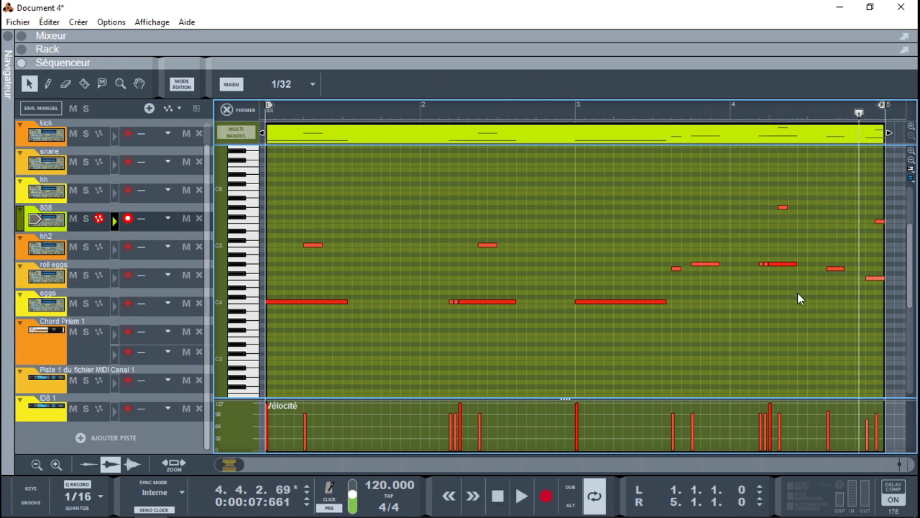
{"action": "left_click_drag", "start_coordinate": [799, 301], "coordinate": [815, 301]}
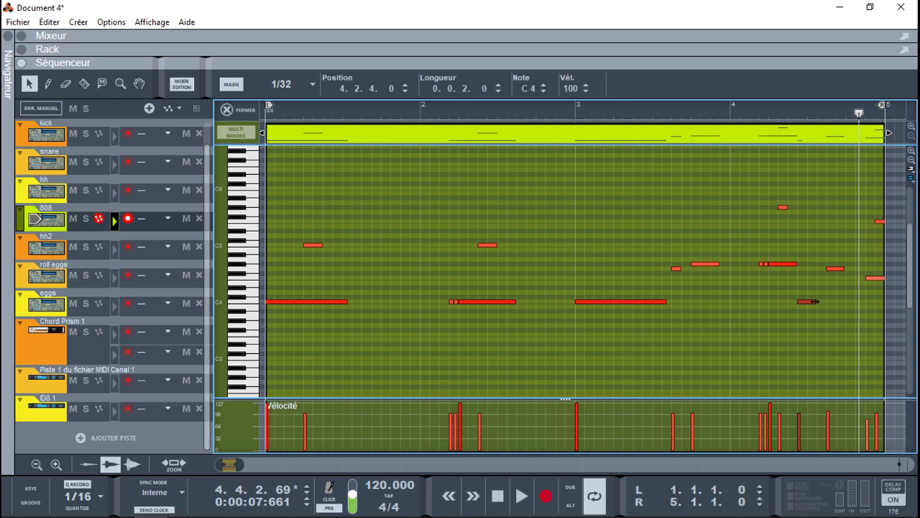
{"action": "key", "text": "space"}
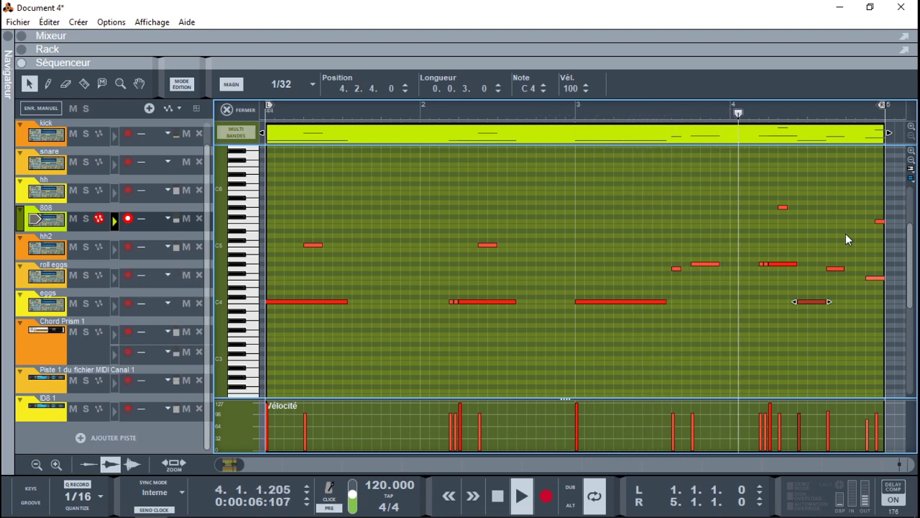
{"action": "double_click", "coordinate": [811, 221]}
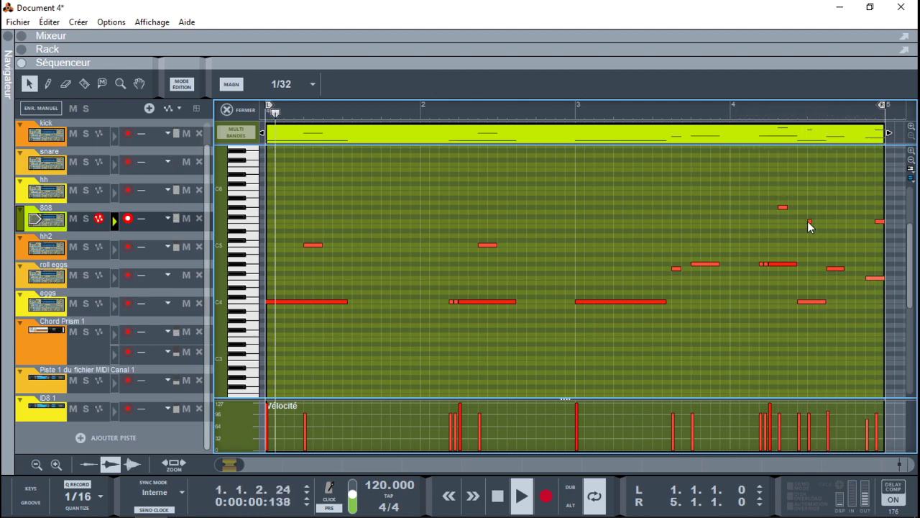
{"action": "left_click_drag", "start_coordinate": [812, 222], "coordinate": [818, 222]}
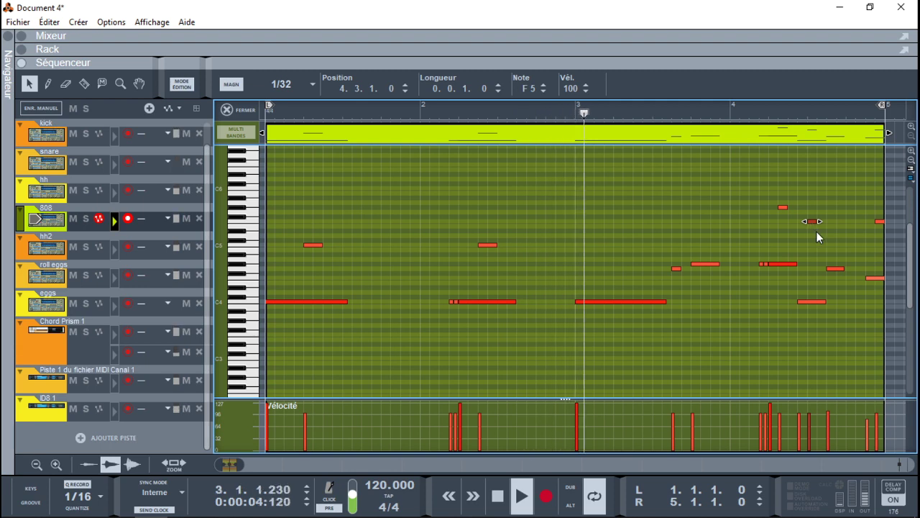
Close the 808 clip's note editor and stop playback.
{"action": "left_click", "coordinate": [817, 240]}
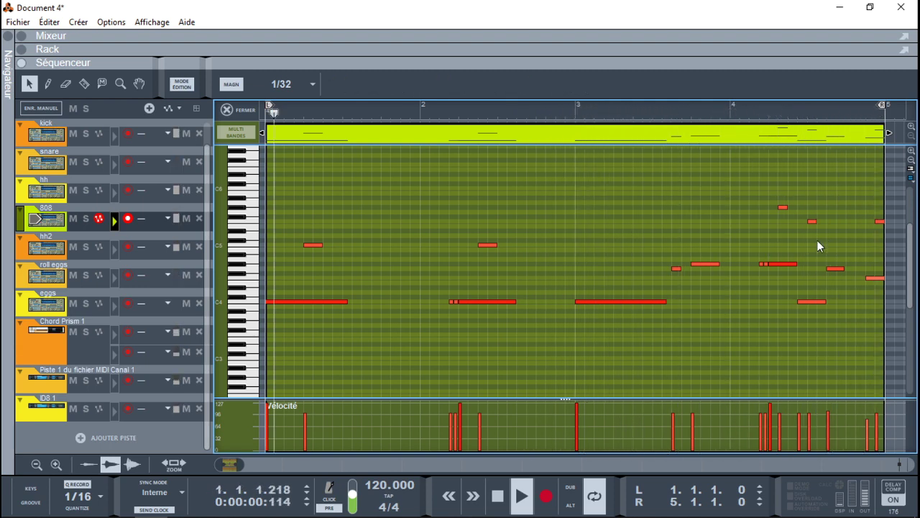
{"action": "left_click", "coordinate": [233, 109]}
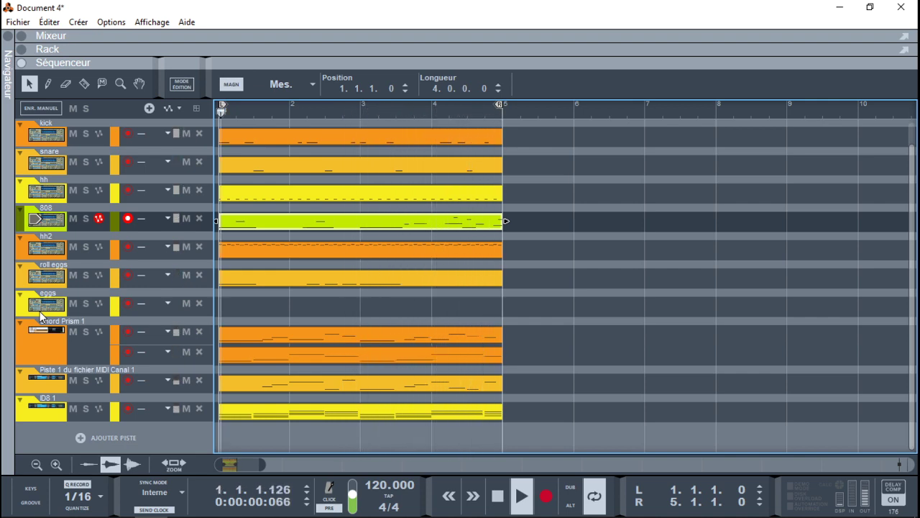
{"action": "key", "text": "space"}
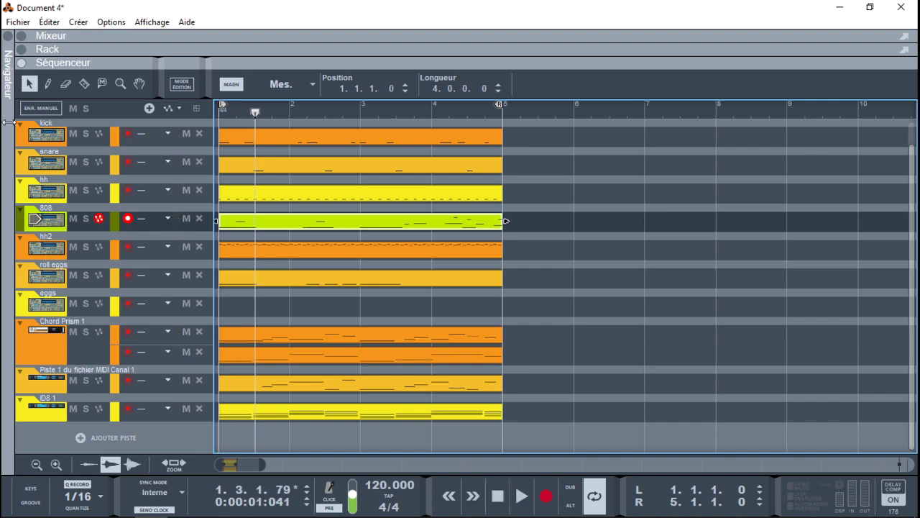
Show the rack at full height and bring up the Chord Prism 1 interface, dismissing its hosted instrument window.
{"action": "left_click", "coordinate": [22, 48]}
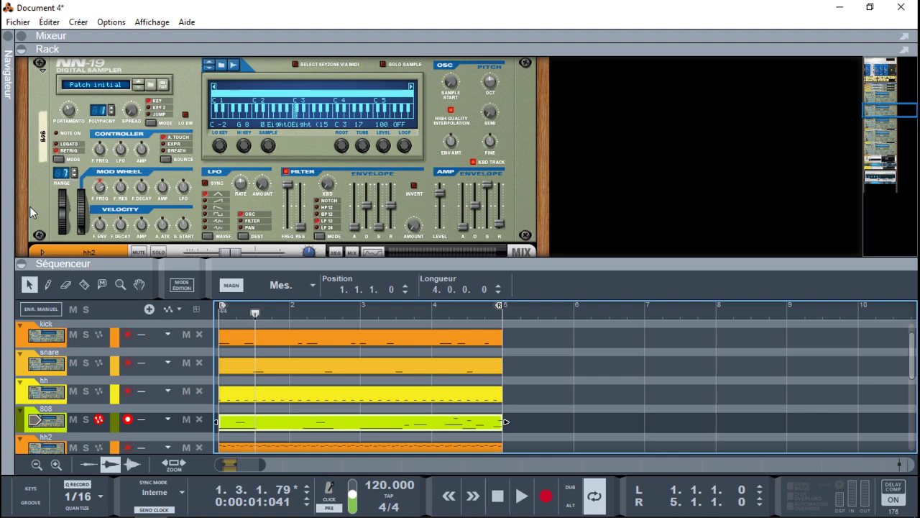
{"action": "left_click", "coordinate": [22, 264]}
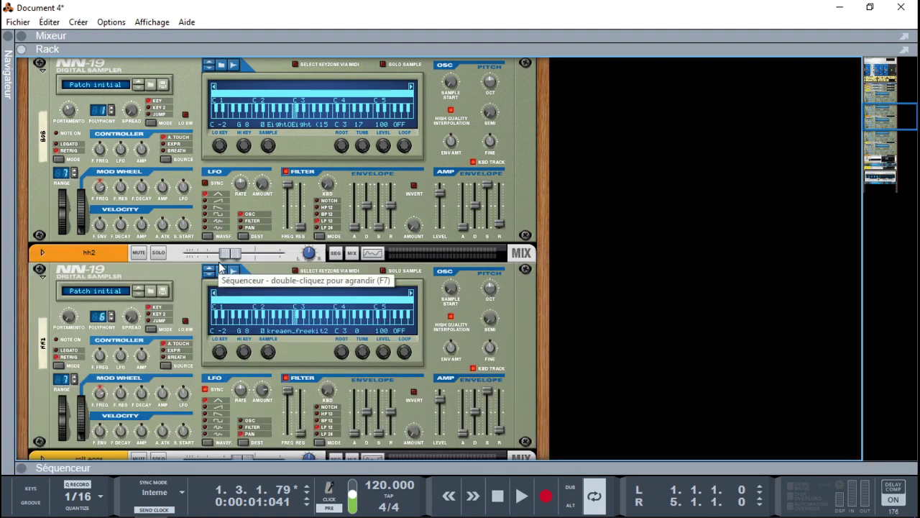
{"action": "left_click_drag", "start_coordinate": [896, 112], "coordinate": [897, 151]}
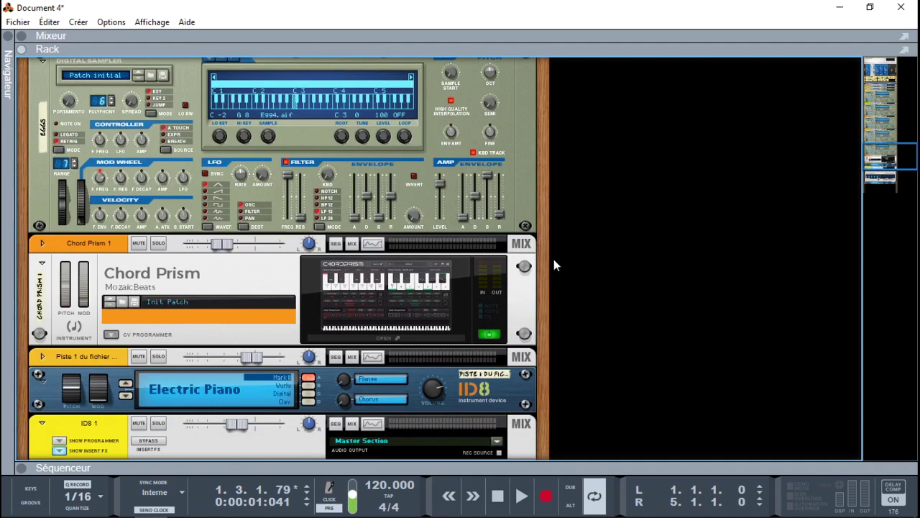
{"action": "double_click", "coordinate": [417, 312]}
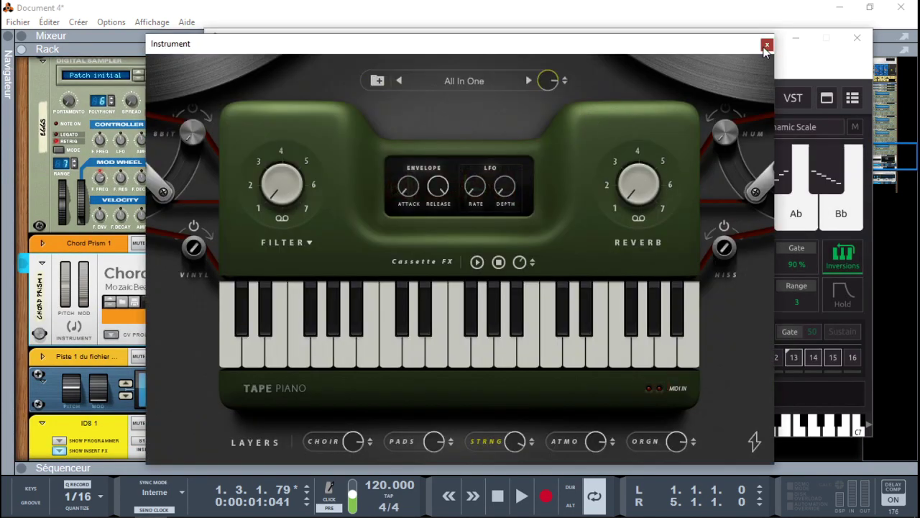
{"action": "left_click", "coordinate": [767, 45]}
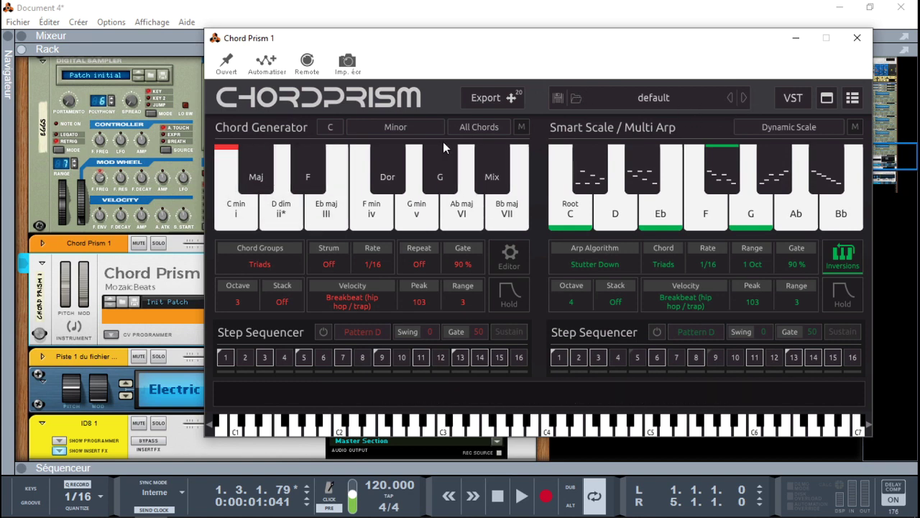
Look through Chord Prism's available chord progressions and scale types without changing the selection.
{"action": "left_click", "coordinate": [473, 130]}
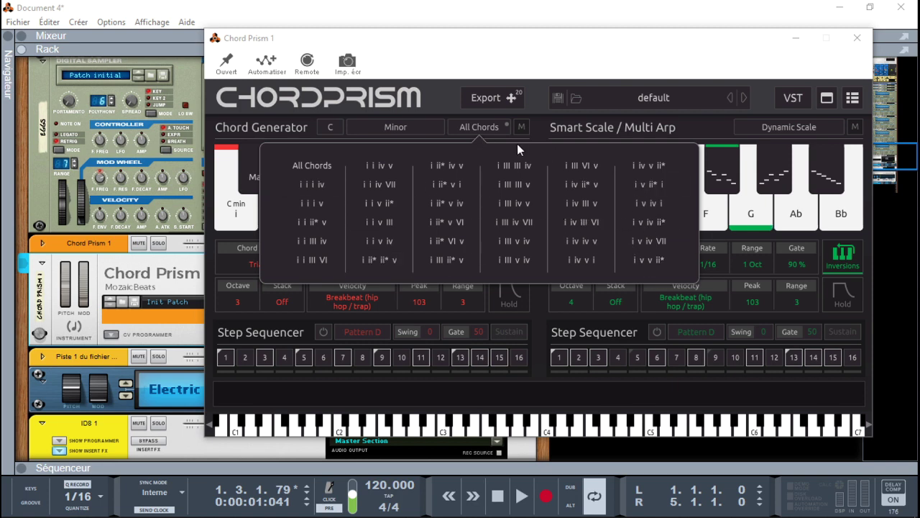
{"action": "left_click", "coordinate": [400, 125]}
{"action": "left_click", "coordinate": [401, 126]}
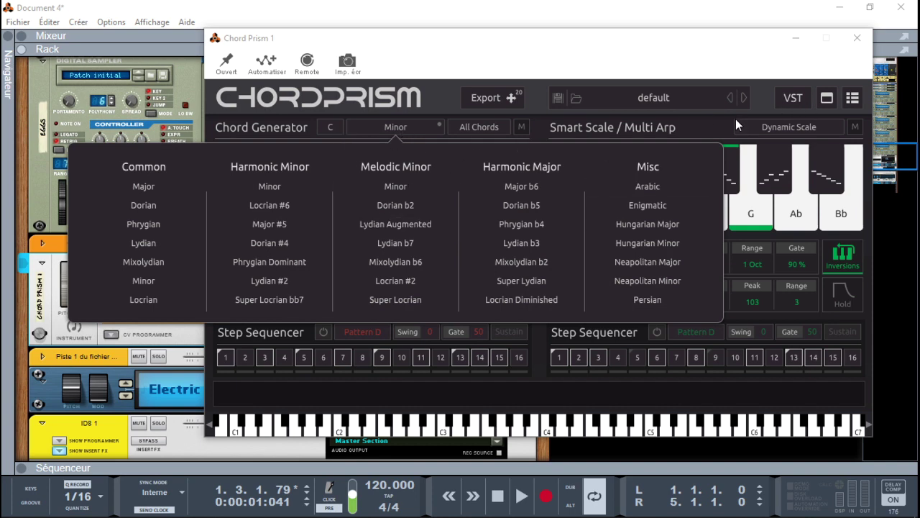
{"action": "left_click", "coordinate": [712, 116]}
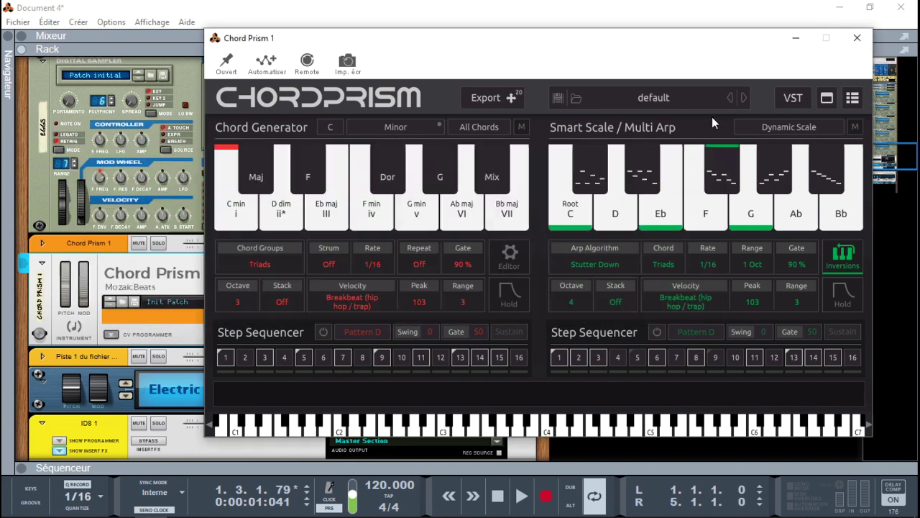
Examine Chord Prism's list of hostable VST plugins and its list maintenance options, including scanning for new plugins.
{"action": "left_click", "coordinate": [853, 98]}
{"action": "left_click_drag", "start_coordinate": [836, 153], "coordinate": [848, 211]}
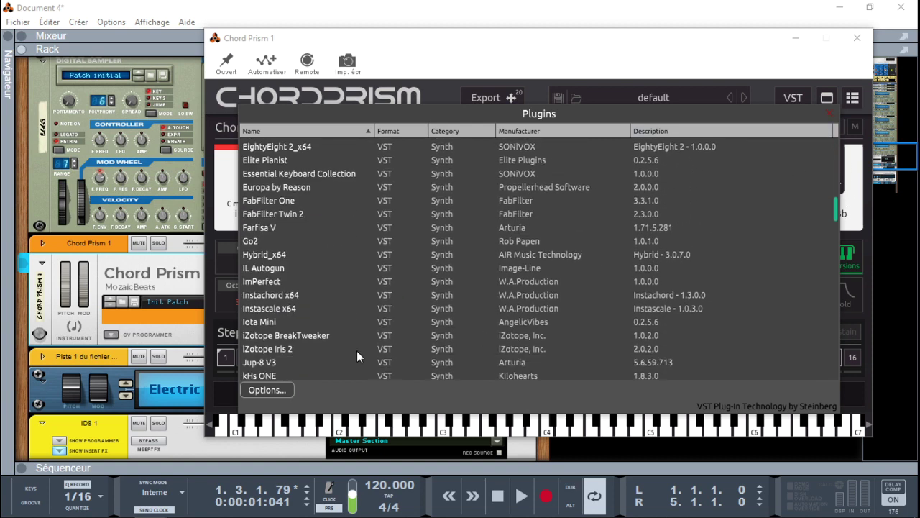
{"action": "left_click", "coordinate": [265, 390]}
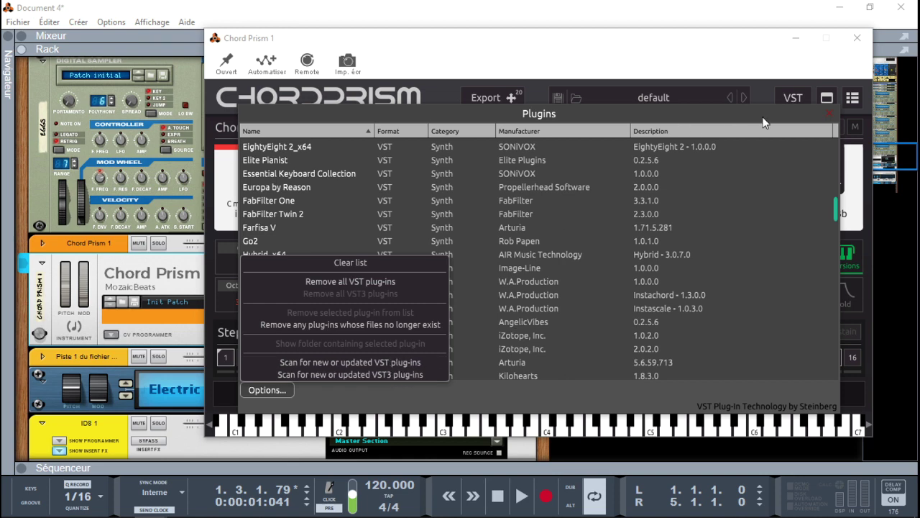
{"action": "left_click", "coordinate": [831, 112]}
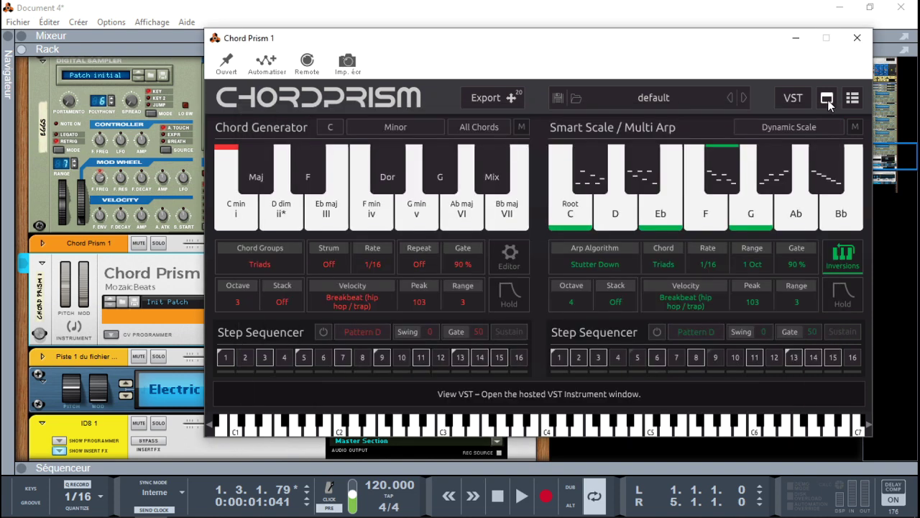
Turn on the Vinyl effect in Chord Prism's hosted Tape Piano and play the loop, closing both plugin windows.
{"action": "left_click", "coordinate": [827, 100]}
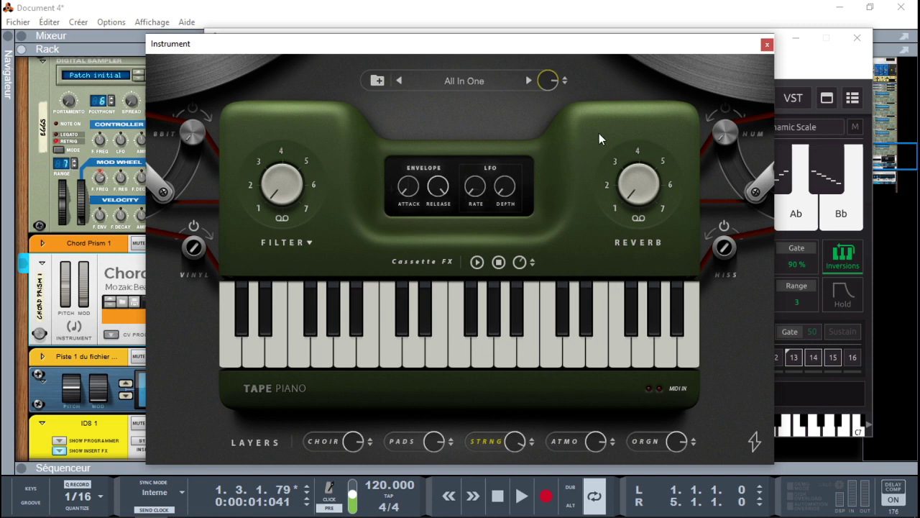
{"action": "left_click", "coordinate": [194, 225]}
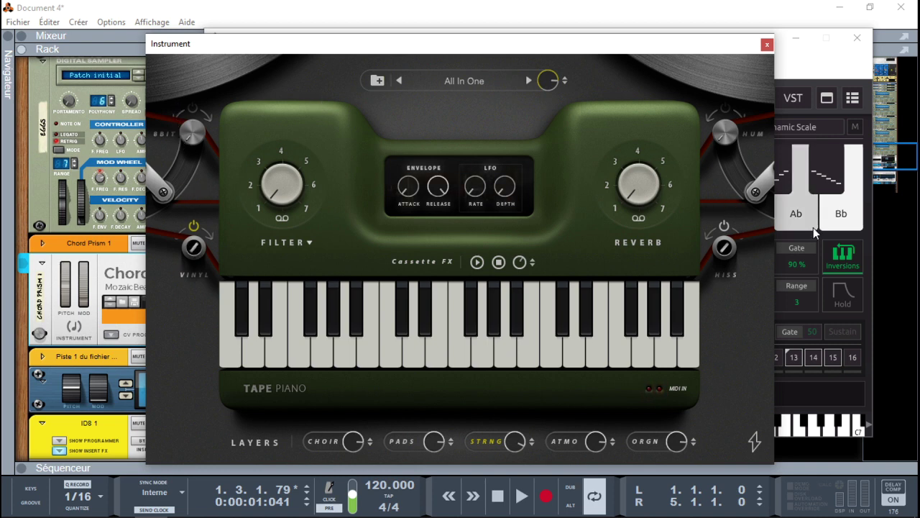
{"action": "left_click", "coordinate": [878, 227]}
{"action": "key", "text": "space"}
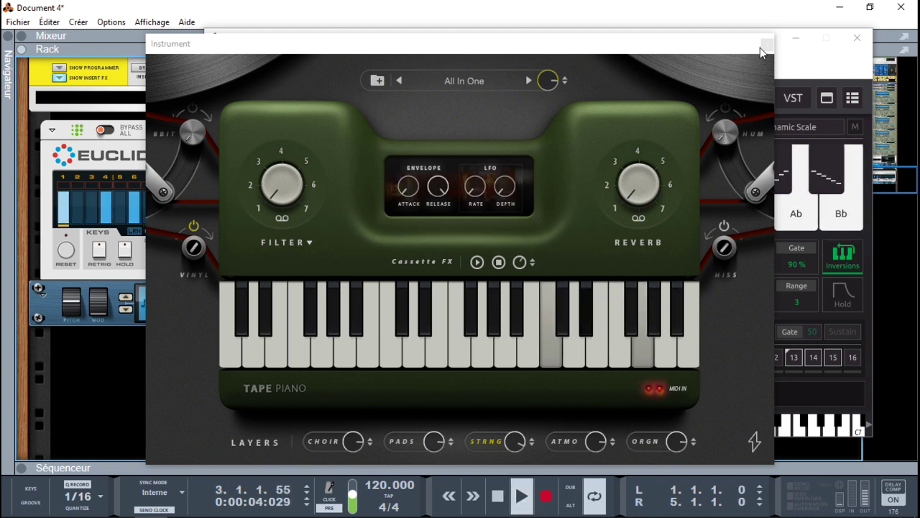
{"action": "left_click", "coordinate": [790, 43]}
{"action": "left_click", "coordinate": [845, 41]}
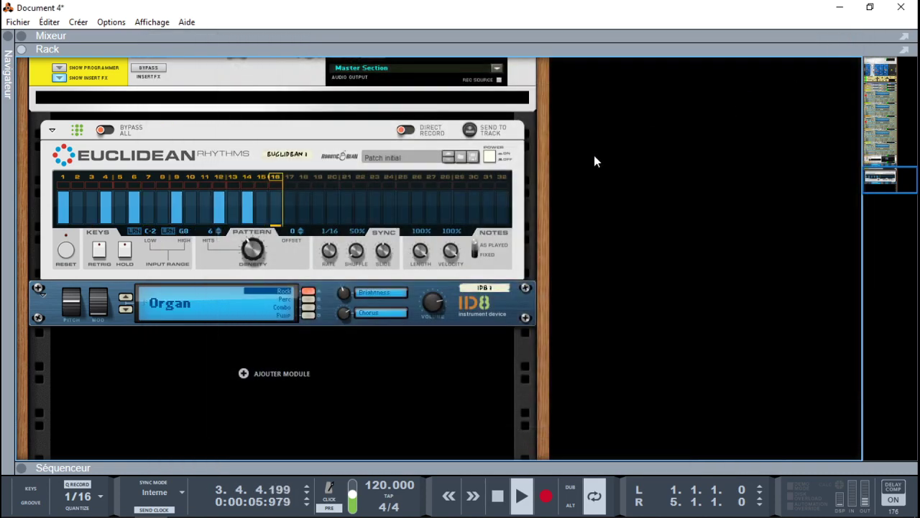
Expand the 808 mix channel in the rack and add the Halcyon effect to its insert FX section.
{"action": "left_click_drag", "start_coordinate": [876, 184], "coordinate": [851, 115]}
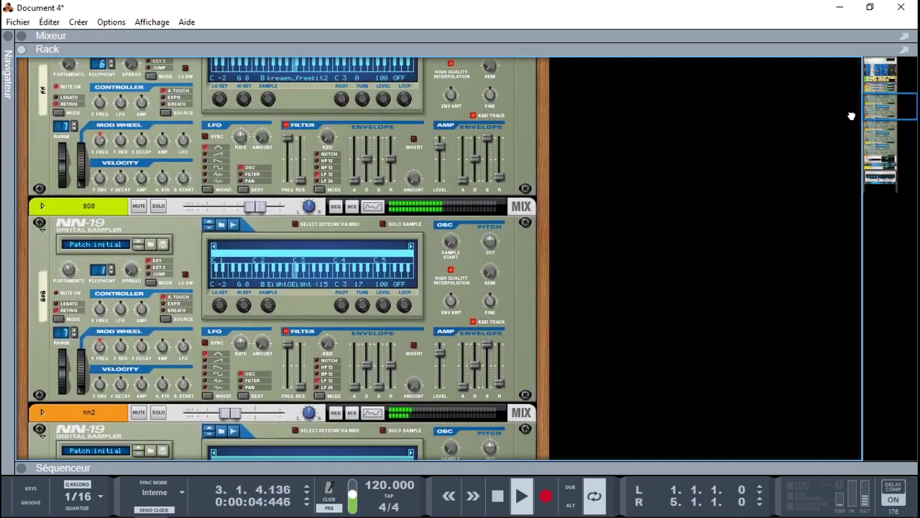
{"action": "left_click", "coordinate": [42, 205]}
{"action": "left_click", "coordinate": [58, 232]}
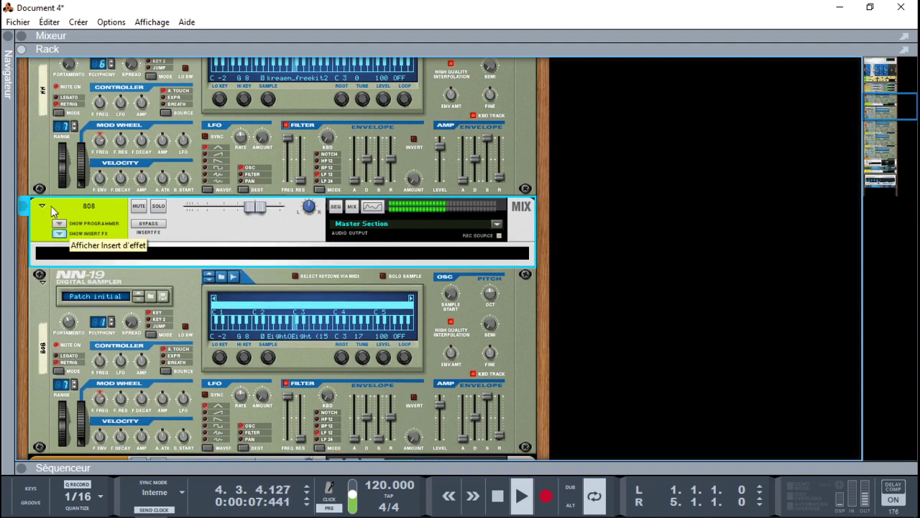
{"action": "left_click", "coordinate": [8, 37]}
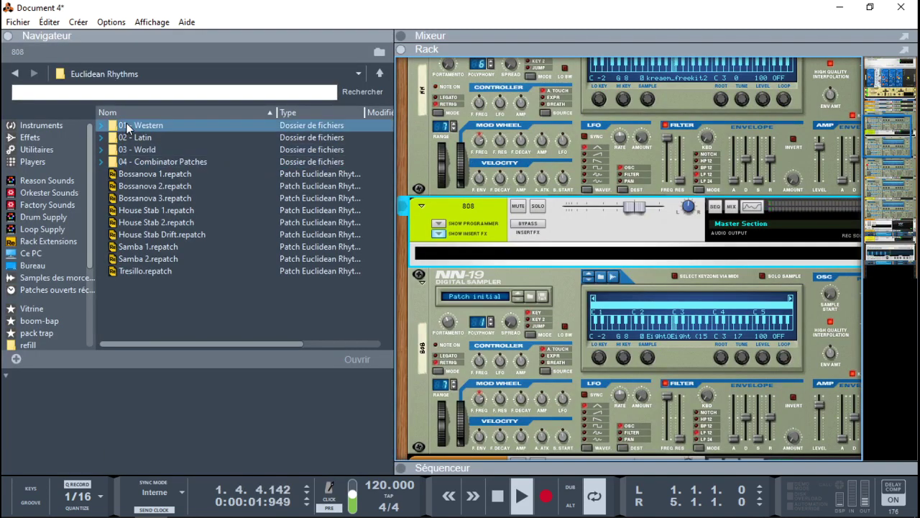
{"action": "left_click", "coordinate": [36, 137]}
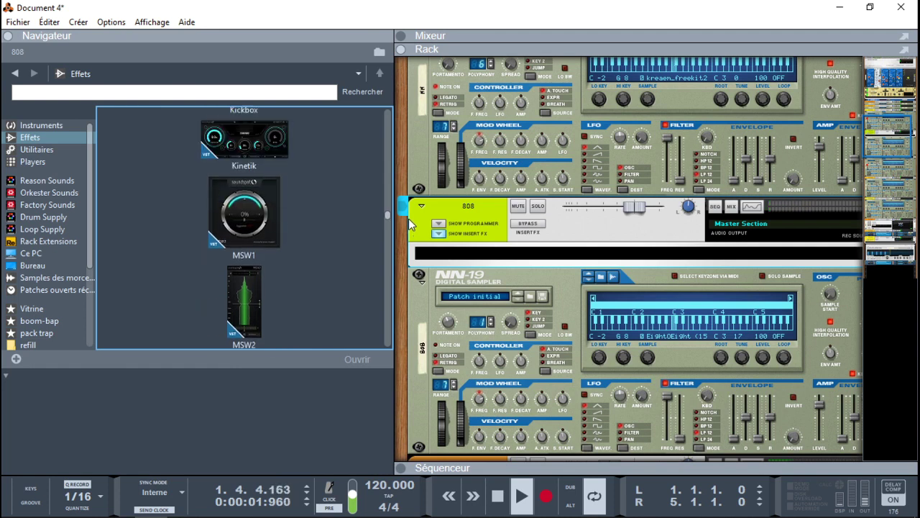
{"action": "left_click", "coordinate": [299, 229]}
{"action": "mouse_move", "coordinate": [299, 228]}
{"action": "left_mouse_down"}
{"action": "mouse_move", "coordinate": [261, 240]}
{"action": "mouse_move", "coordinate": [595, 232]}
{"action": "mouse_move", "coordinate": [600, 262]}
{"action": "left_mouse_up"}
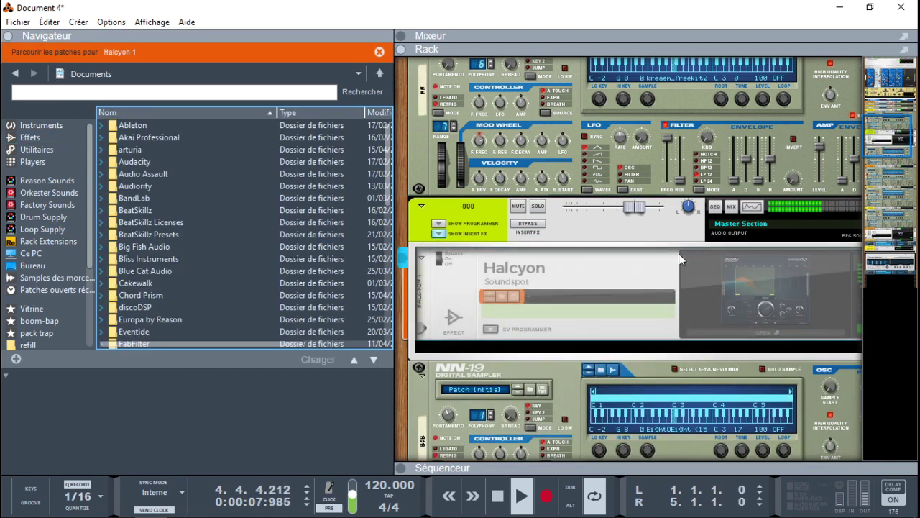
Open the 808's Halcyon effect, set its upper frequency limit to 2030 Hz, and raise the large central knob to about one third.
{"action": "left_click", "coordinate": [751, 334]}
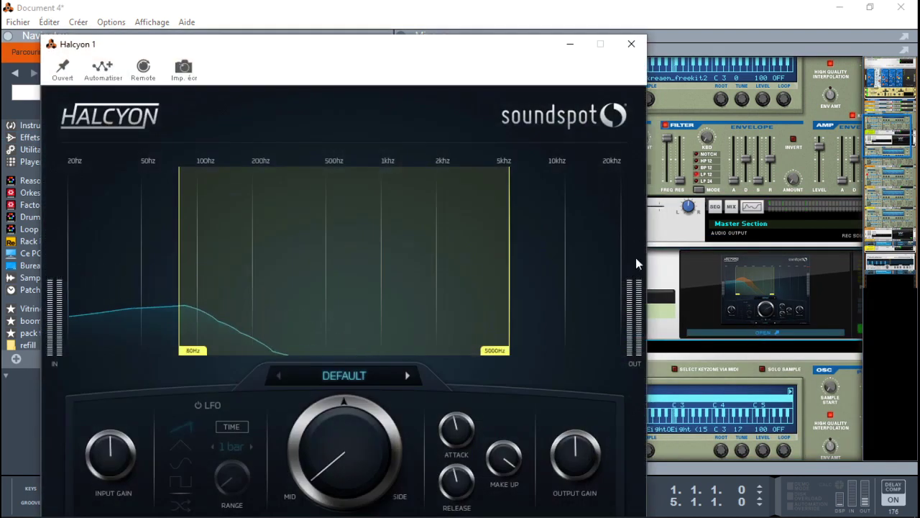
{"action": "left_click_drag", "start_coordinate": [503, 43], "coordinate": [678, 5]}
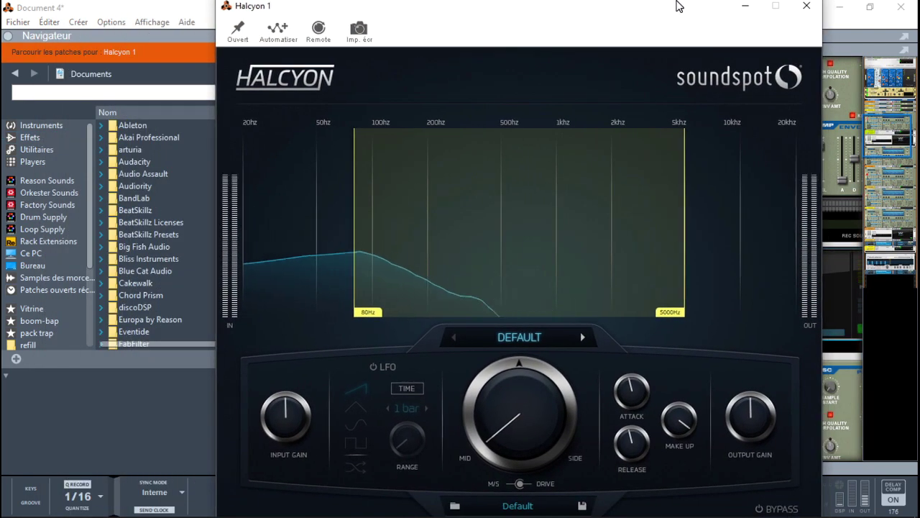
{"action": "left_click_drag", "start_coordinate": [682, 310], "coordinate": [612, 312]}
{"action": "left_click_drag", "start_coordinate": [511, 356], "coordinate": [511, 323]}
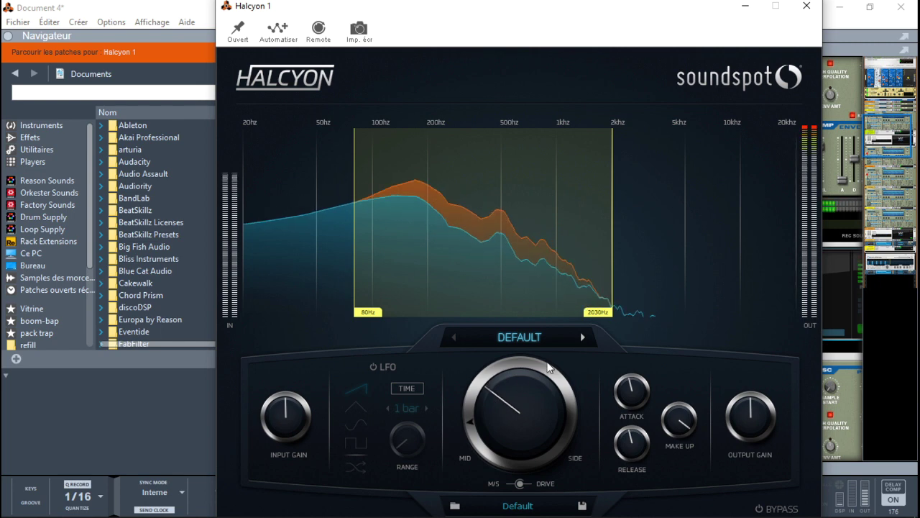
Set Halcyon's frequency range to 33–1474 Hz and reduce its Make Up amount, closing the effect window.
{"action": "left_click_drag", "start_coordinate": [601, 311], "coordinate": [571, 313]}
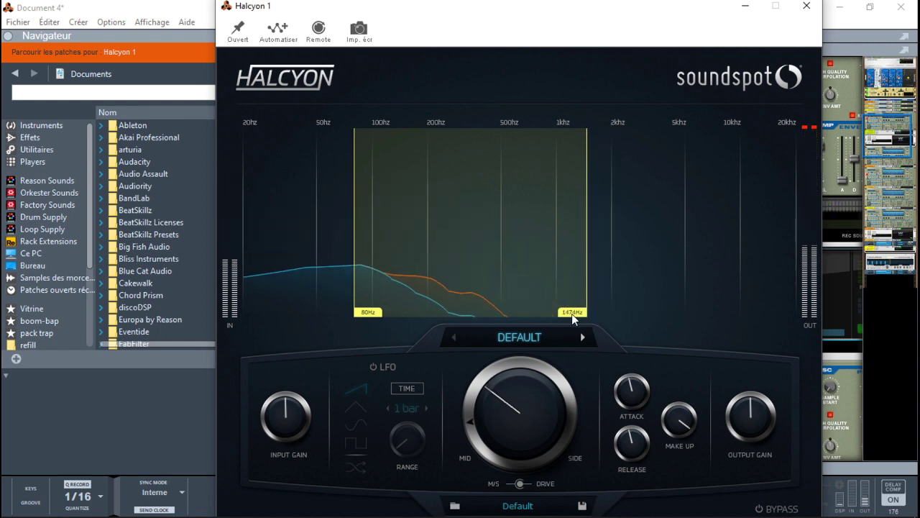
{"action": "mouse_move", "coordinate": [370, 312]}
{"action": "left_mouse_down"}
{"action": "mouse_move", "coordinate": [240, 320]}
{"action": "mouse_move", "coordinate": [292, 328]}
{"action": "left_mouse_up"}
{"action": "left_click_drag", "start_coordinate": [680, 420], "coordinate": [681, 449]}
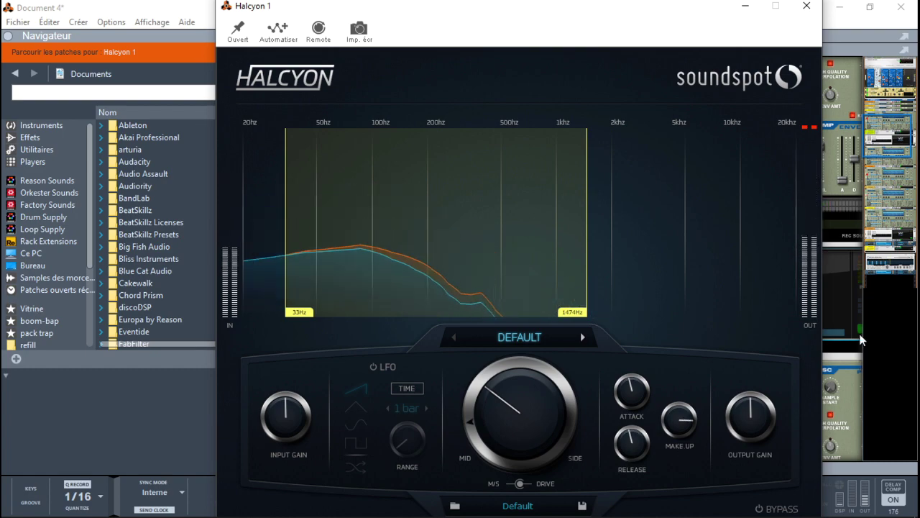
{"action": "left_click", "coordinate": [808, 11]}
Show the mixer without the browser, nudging the 808 and eggs faders down and the snare fader up during playback.
{"action": "key", "text": "F5"}
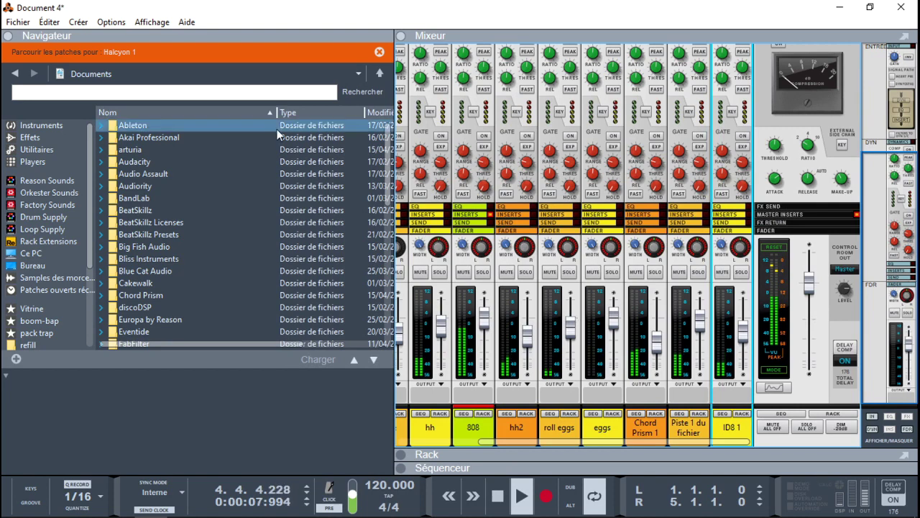
{"action": "key", "text": "F3"}
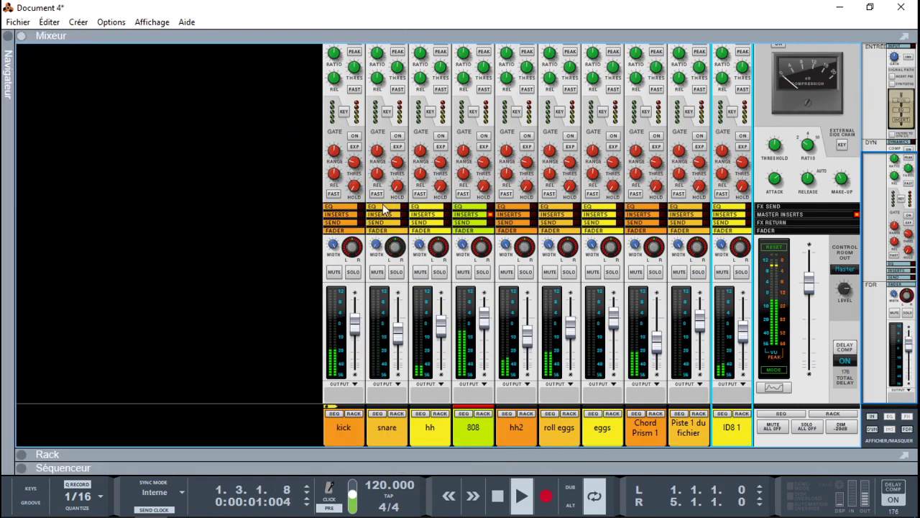
{"action": "left_click", "coordinate": [478, 329]}
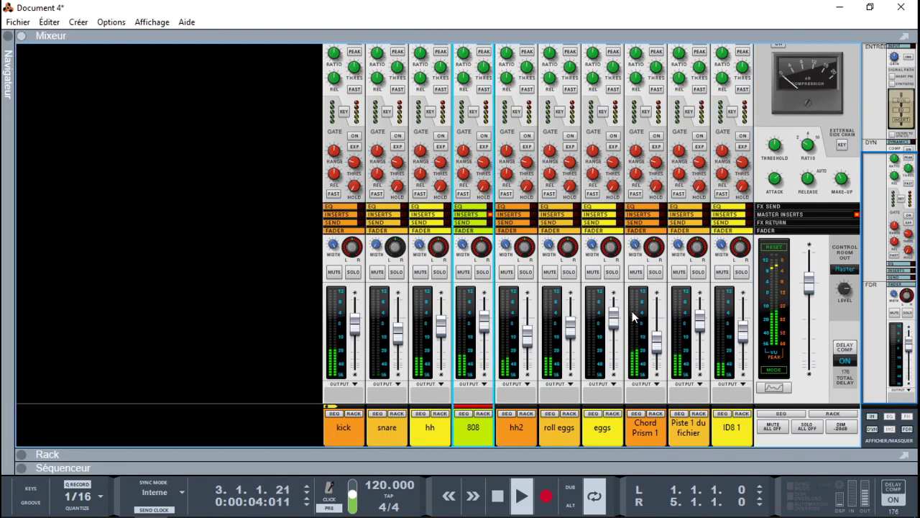
{"action": "left_click", "coordinate": [614, 320]}
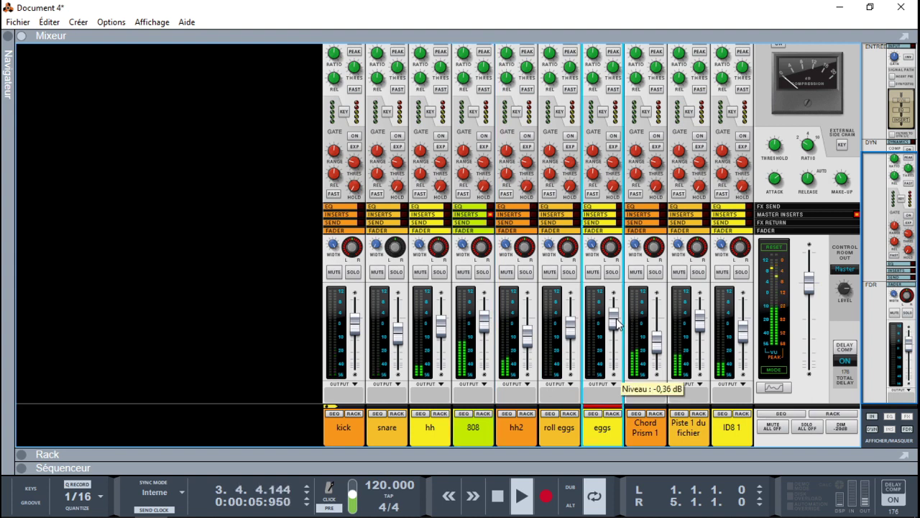
{"action": "left_click_drag", "start_coordinate": [616, 318], "coordinate": [617, 322]}
{"action": "left_click", "coordinate": [398, 335]}
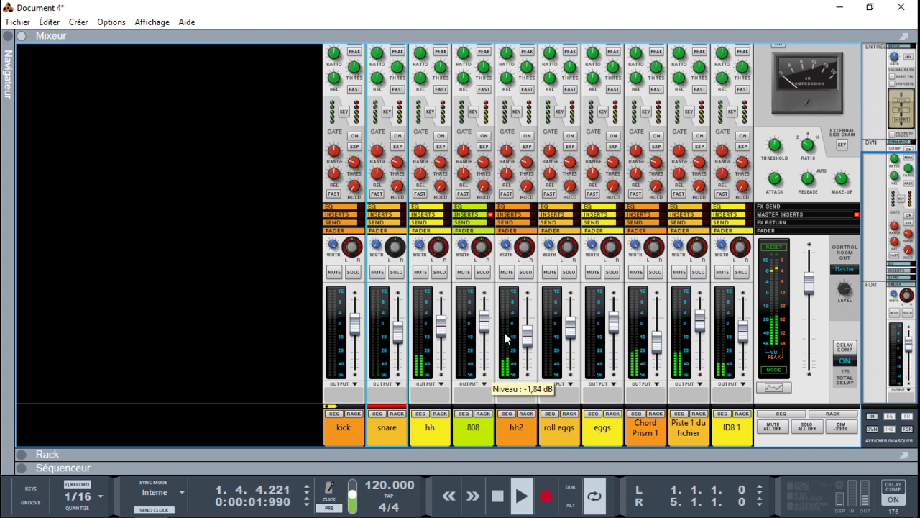
Lower the 808 channel's level to about -7.8 dB and mute the channel.
{"action": "left_click_drag", "start_coordinate": [483, 330], "coordinate": [483, 342]}
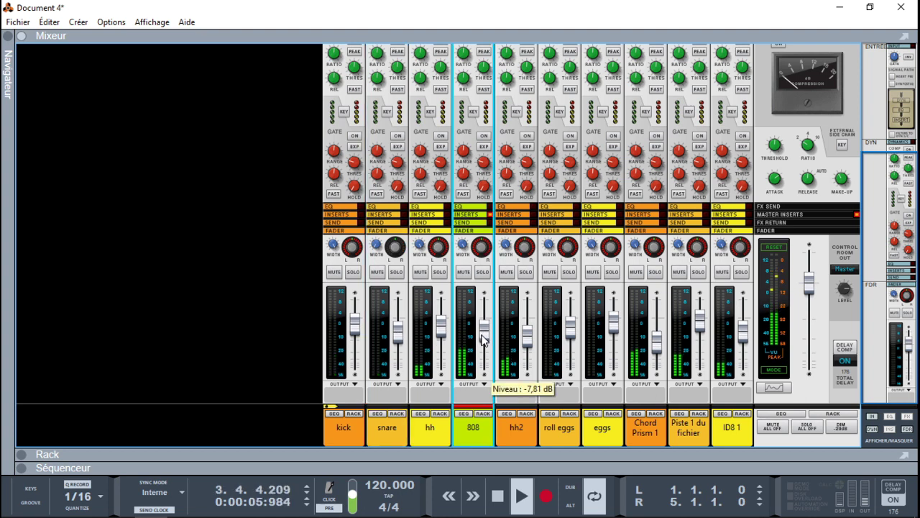
{"action": "left_click", "coordinate": [469, 275]}
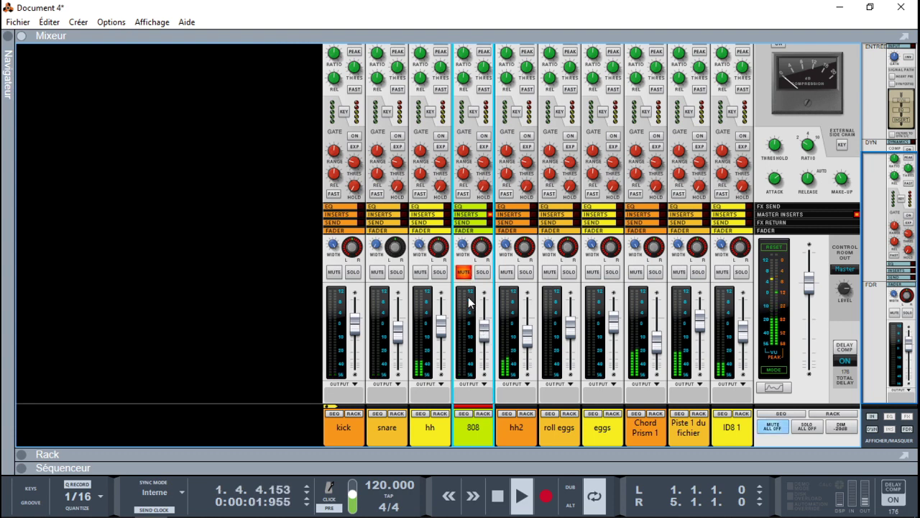
Unmute the 808 and raise its fader slightly, and mute the roll eggs channel, stopping playback.
{"action": "left_click", "coordinate": [464, 273]}
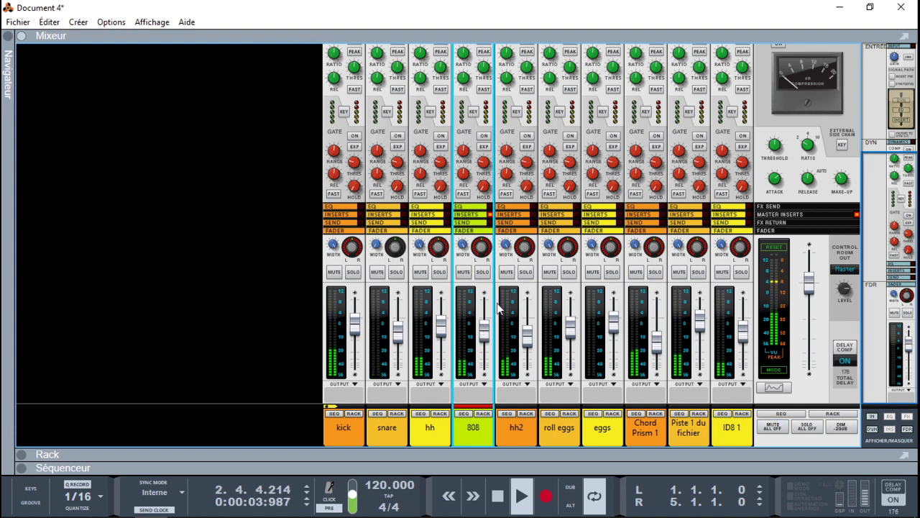
{"action": "left_click", "coordinate": [550, 273]}
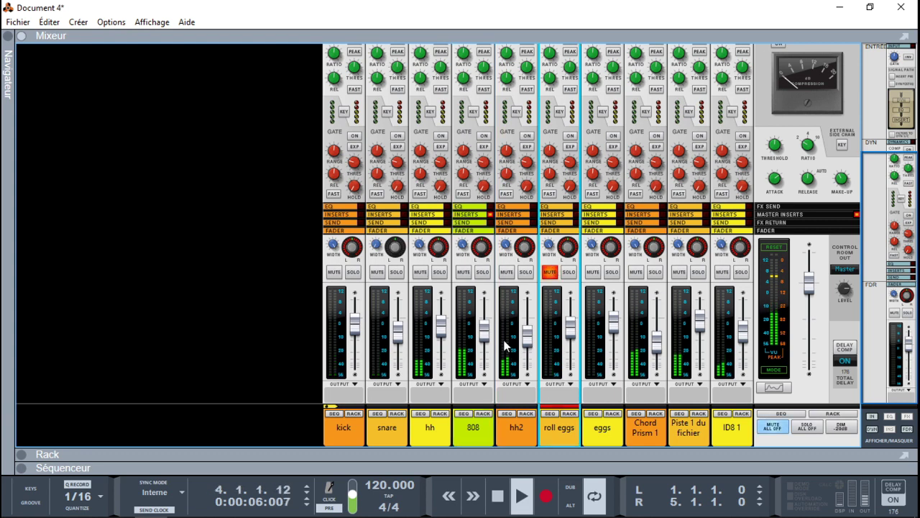
{"action": "left_click", "coordinate": [482, 335]}
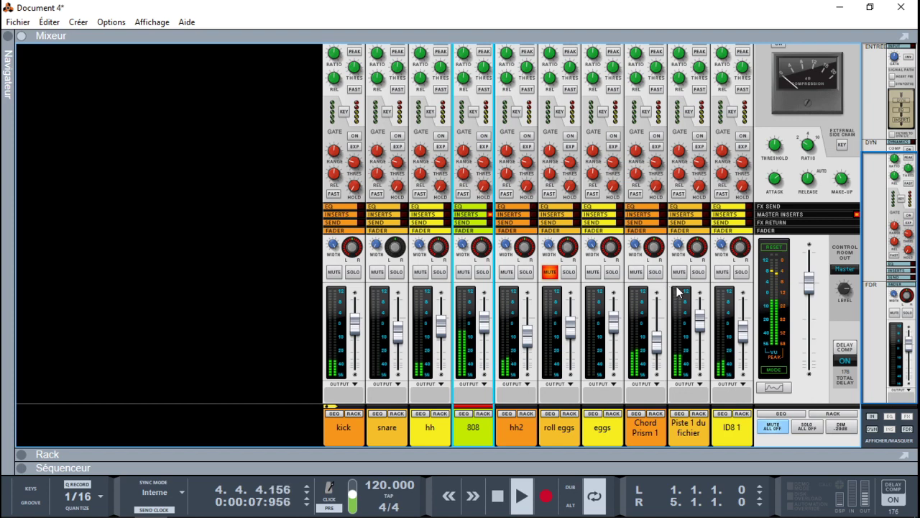
{"action": "key", "text": "space"}
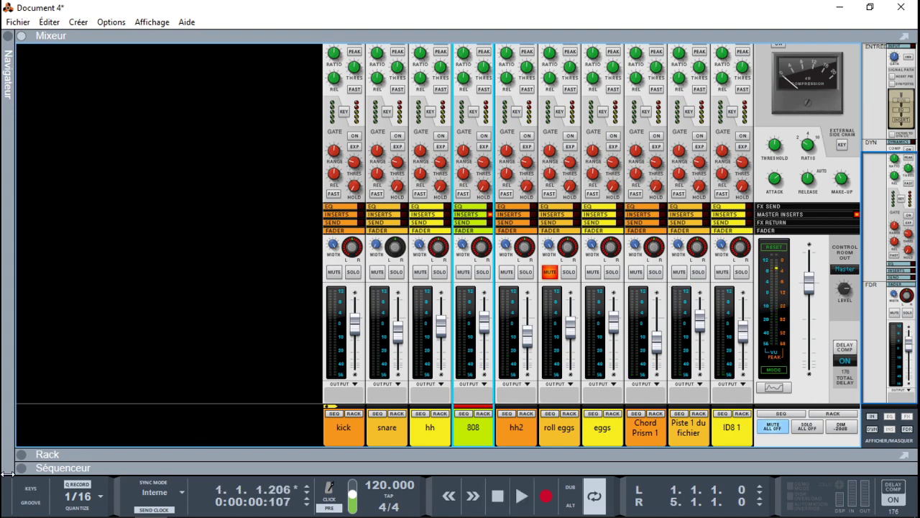
Show the rack in place of the mixer and open the Chord Prism plugin window.
{"action": "left_click", "coordinate": [23, 454]}
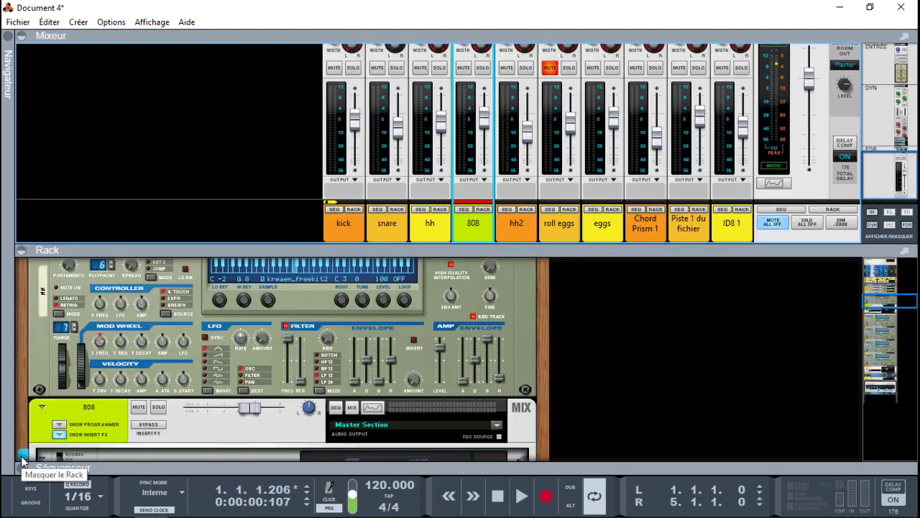
{"action": "left_click", "coordinate": [23, 36]}
{"action": "left_click_drag", "start_coordinate": [886, 108], "coordinate": [884, 171]}
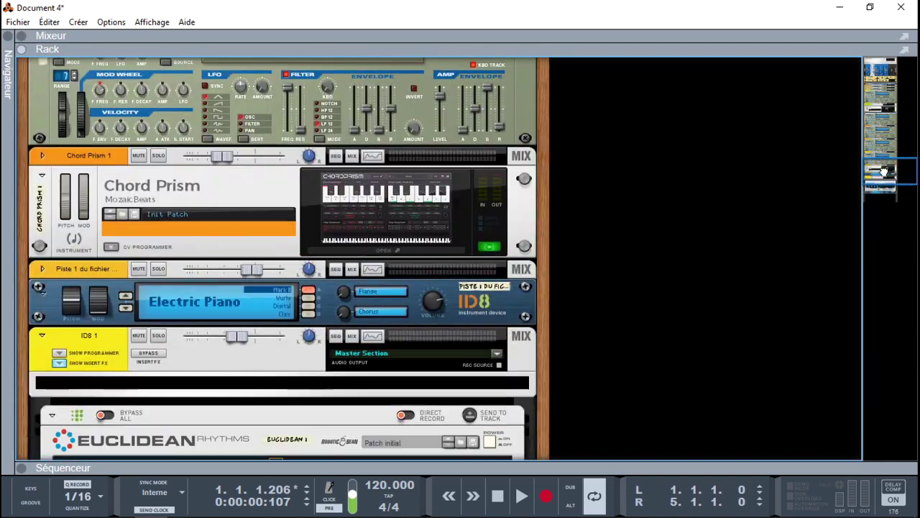
{"action": "left_click", "coordinate": [356, 248]}
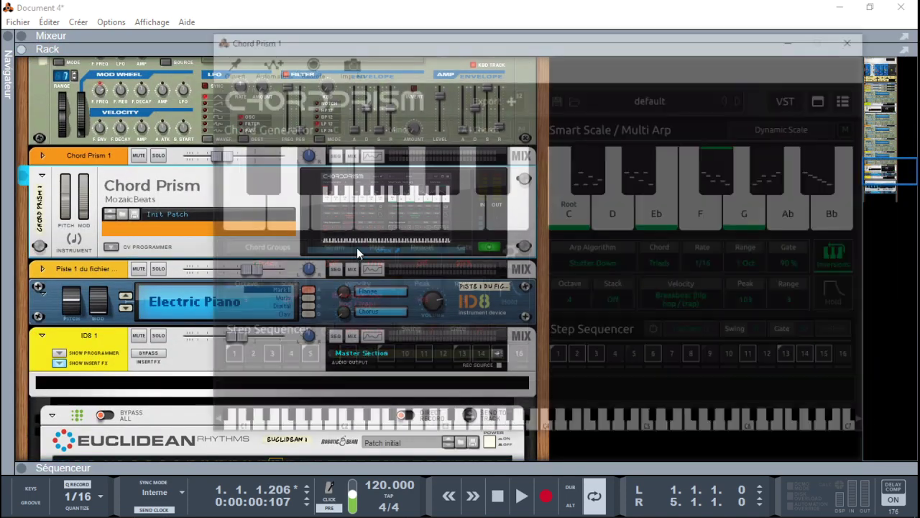
Replace the Tape Piano instrument hosted in Chord Prism with TAL-U-NO-LX-V2-64.
{"action": "left_click", "coordinate": [776, 99]}
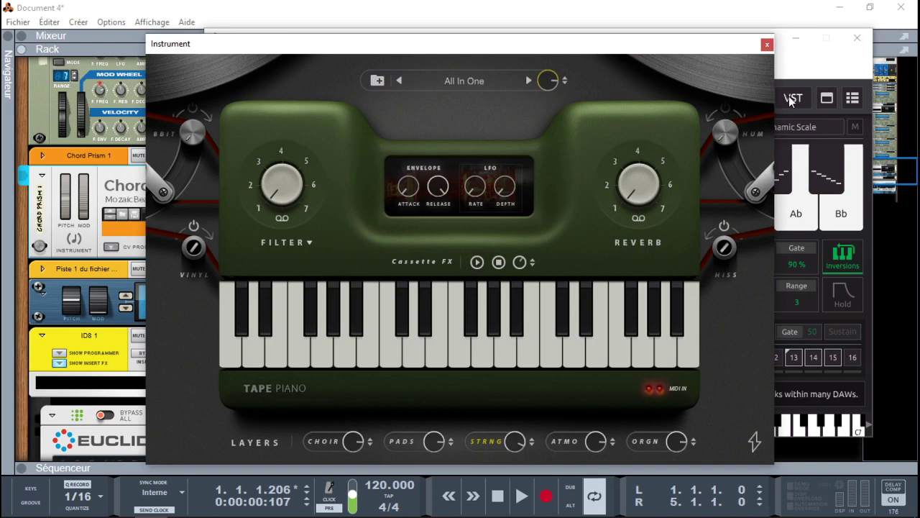
{"action": "left_click", "coordinate": [767, 45]}
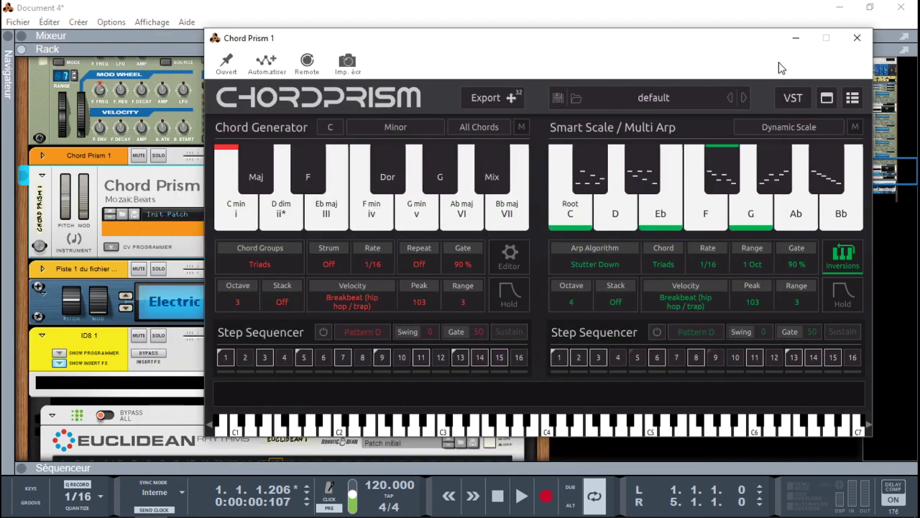
{"action": "left_click", "coordinate": [802, 99]}
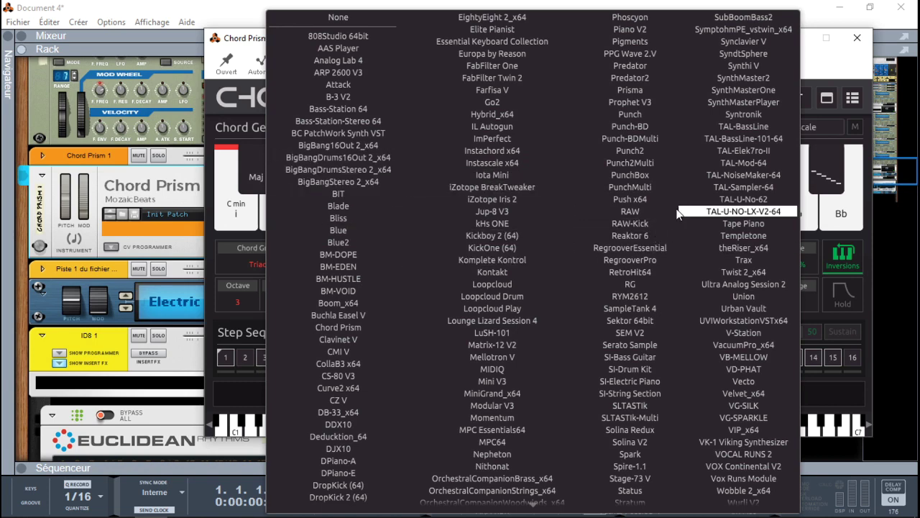
{"action": "left_click", "coordinate": [744, 211]}
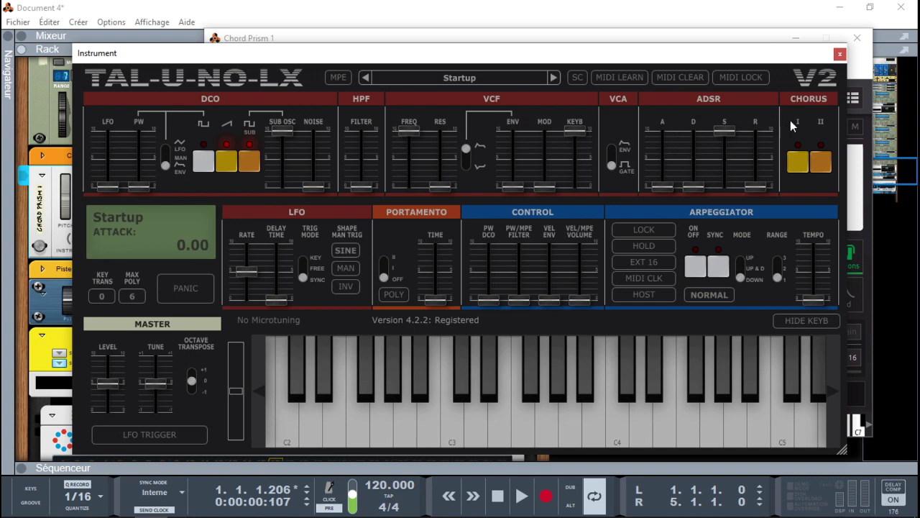
Turn on chorus I and II in TAL-U-NO-LX while the loop plays.
{"action": "left_click", "coordinate": [889, 230]}
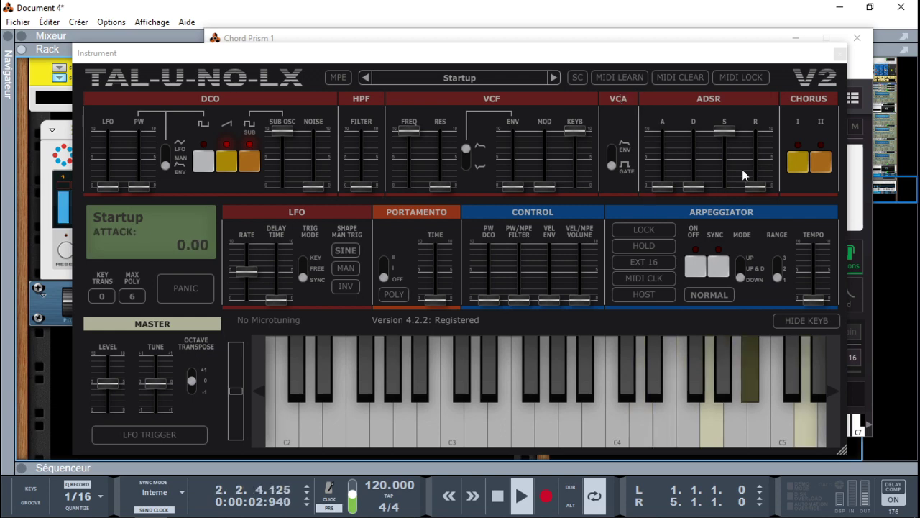
{"action": "left_click", "coordinate": [802, 158]}
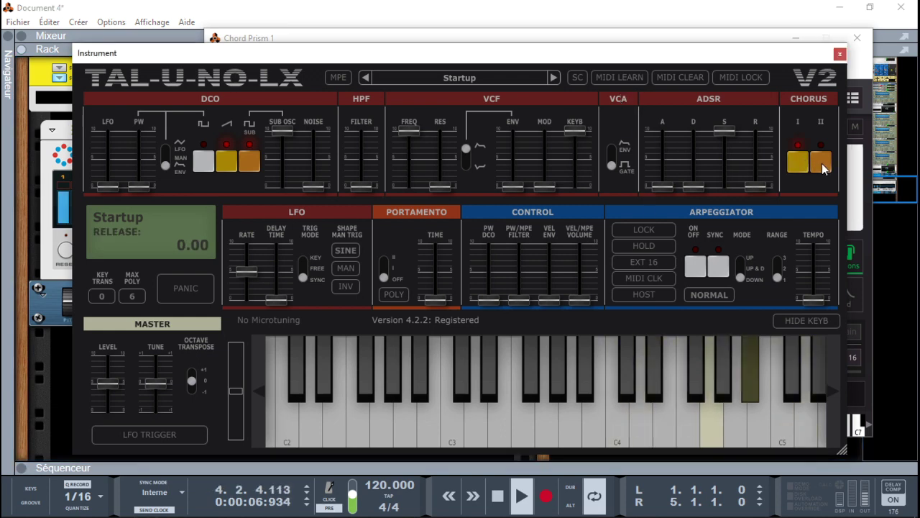
{"action": "left_click", "coordinate": [824, 167]}
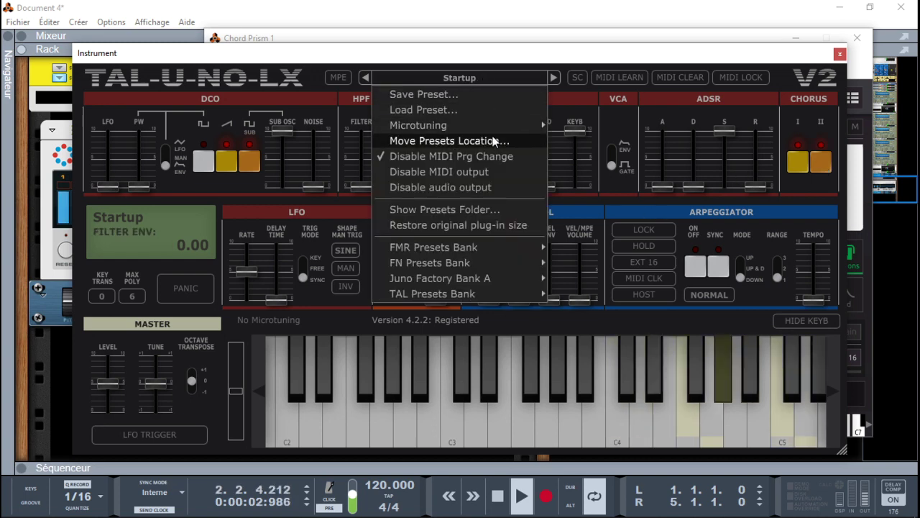
Load the CHO Church Choir FMR preset from the Chorus category of the FMR Presets Bank.
{"action": "mouse_move", "coordinate": [491, 246]}
{"action": "mouse_move", "coordinate": [582, 244]}
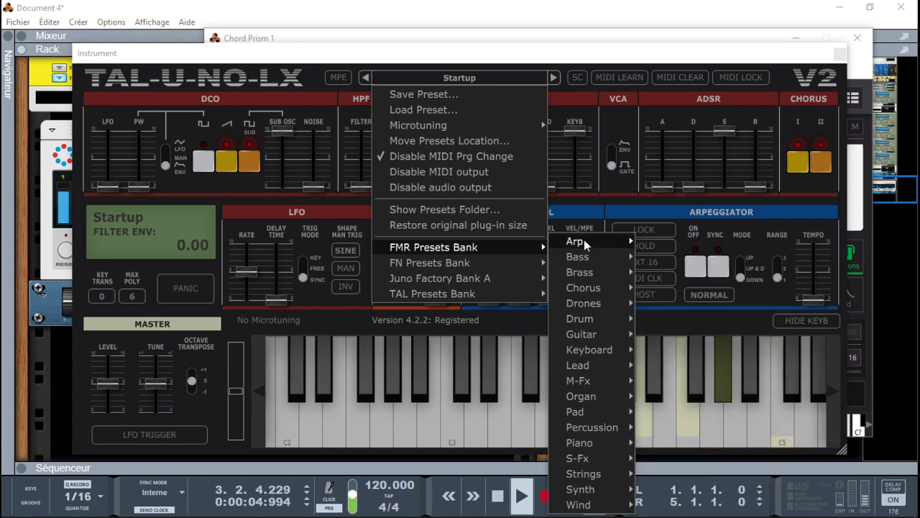
{"action": "mouse_move", "coordinate": [584, 291]}
{"action": "left_click", "coordinate": [711, 246]}
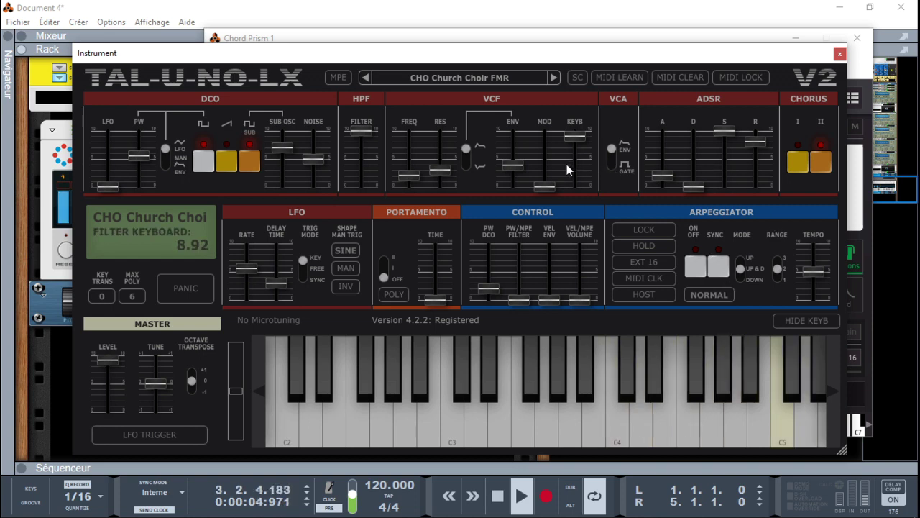
Shape the choir's envelope with release 3.82, slightly lower attack and sustain, and decay raised to about the middle, closing both plugin windows.
{"action": "left_click_drag", "start_coordinate": [755, 143], "coordinate": [753, 166]}
{"action": "left_click_drag", "start_coordinate": [716, 128], "coordinate": [722, 136]}
{"action": "left_click_drag", "start_coordinate": [693, 186], "coordinate": [723, 140]}
{"action": "mouse_move", "coordinate": [666, 179]}
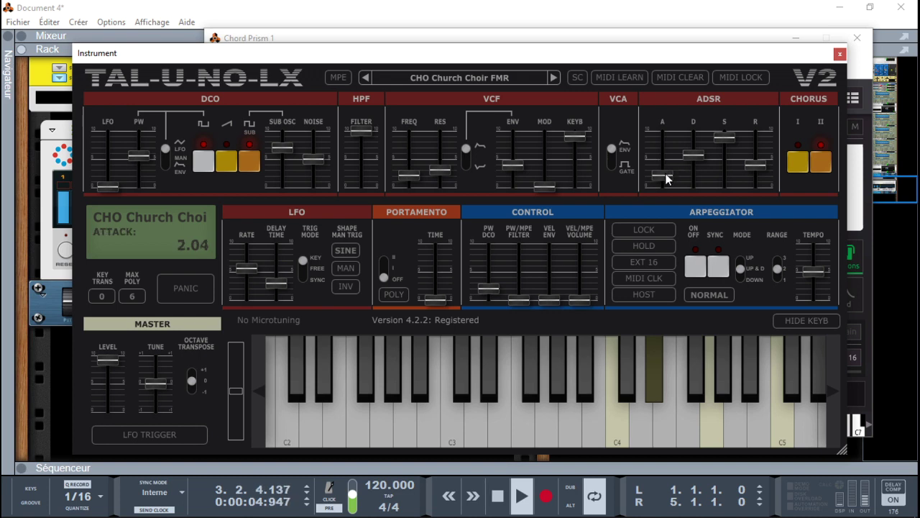
{"action": "left_click_drag", "start_coordinate": [665, 175], "coordinate": [665, 178]}
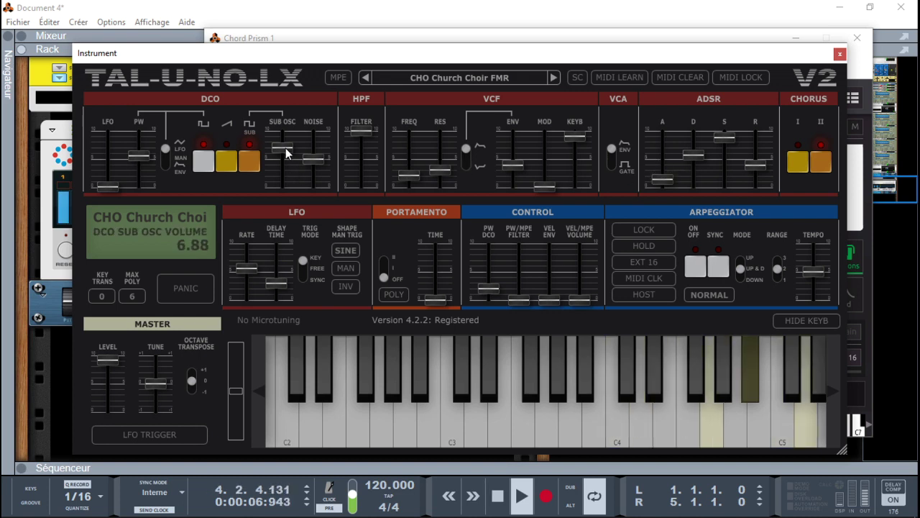
{"action": "scroll", "coordinate": [283, 147], "scroll_direction": "up", "scroll_amount": 1}
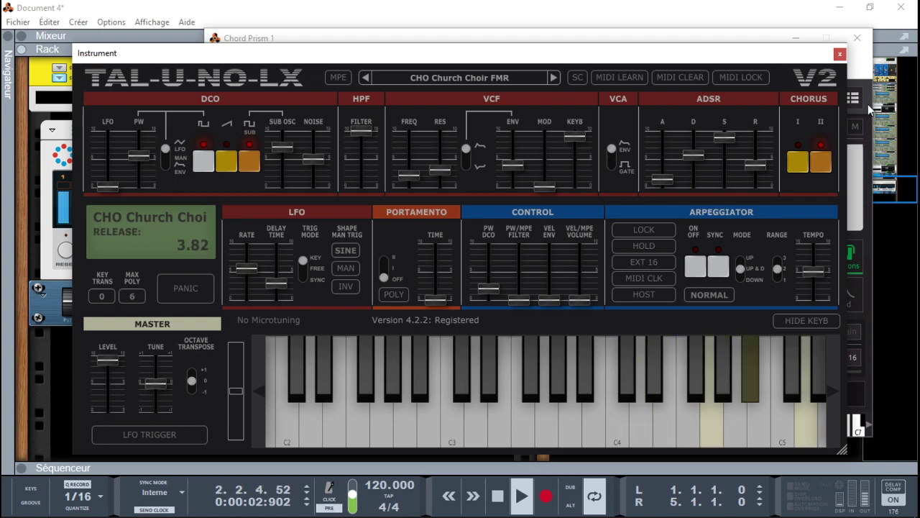
{"action": "left_click", "coordinate": [839, 53]}
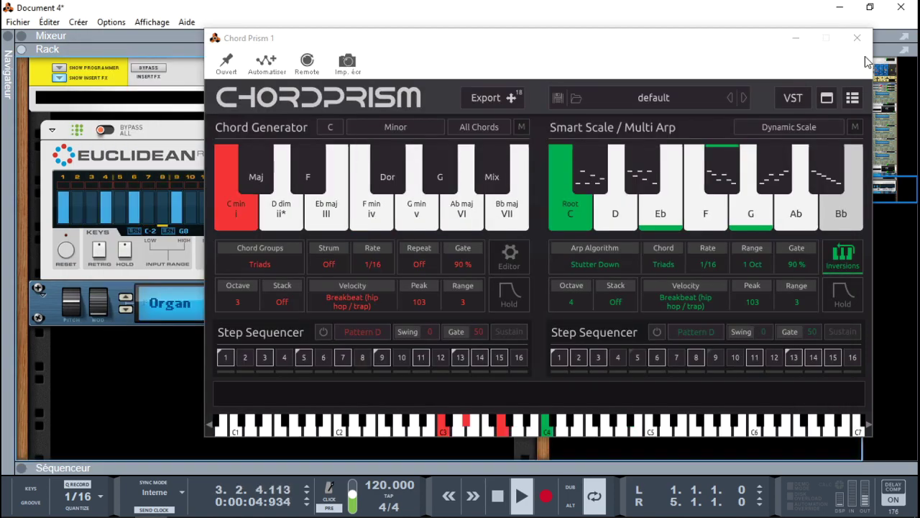
{"action": "left_click", "coordinate": [857, 38]}
Expand the Chord Prism 1 mix channel to show its insert FX area, and open the browser.
{"action": "left_click_drag", "start_coordinate": [871, 185], "coordinate": [874, 164]}
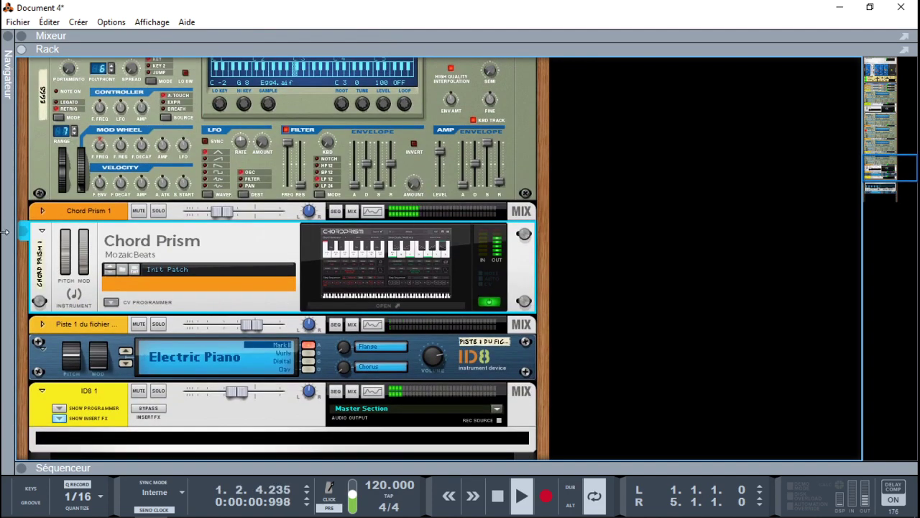
{"action": "left_click", "coordinate": [42, 210]}
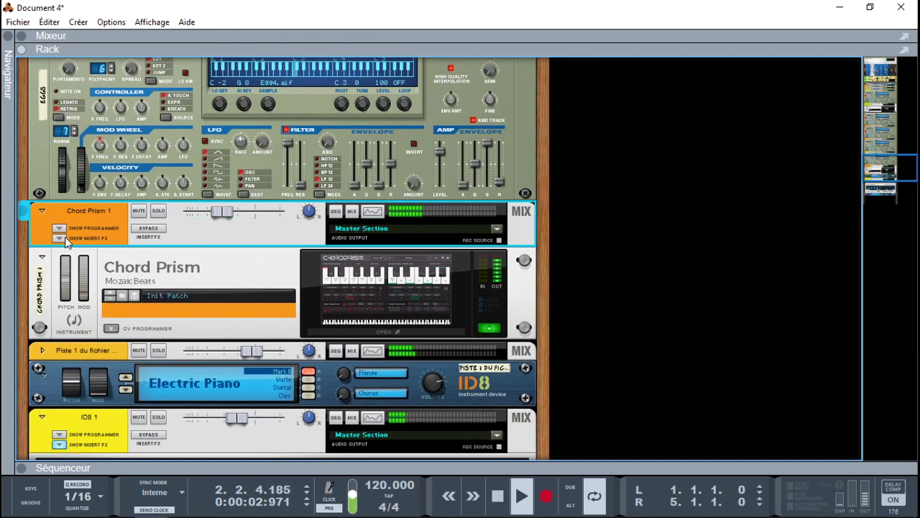
{"action": "left_click", "coordinate": [59, 238]}
{"action": "left_click", "coordinate": [10, 41]}
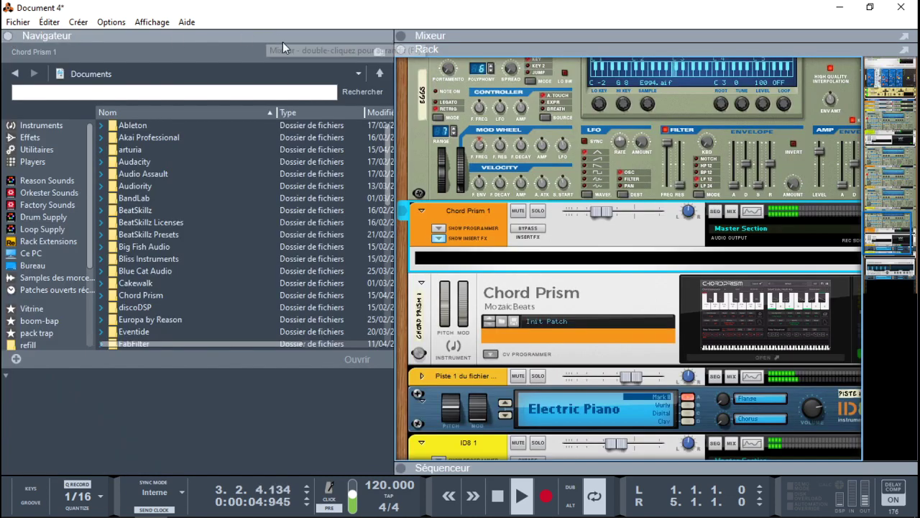